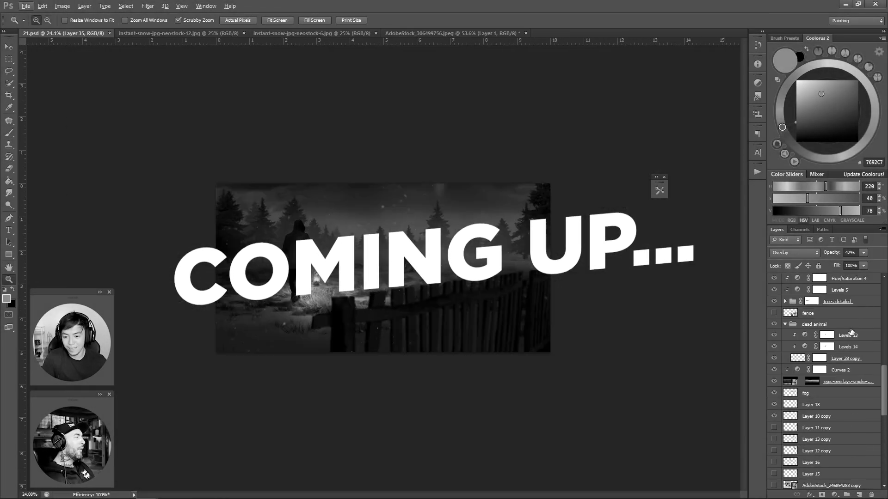
# - Scroll the Layers panel back to the working 21.psd composite at fit-to-screen zoom
pyautogui.scroll(-5, 885, 384)
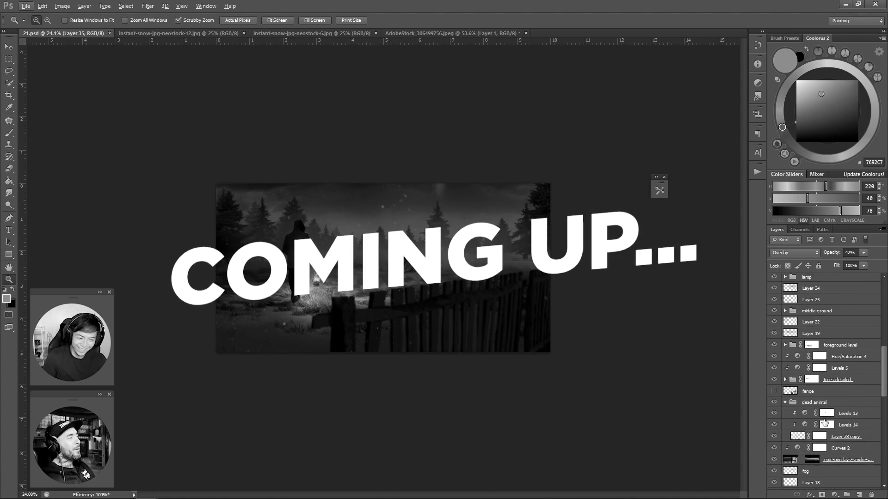
pyautogui.scroll(-3, 885, 384)
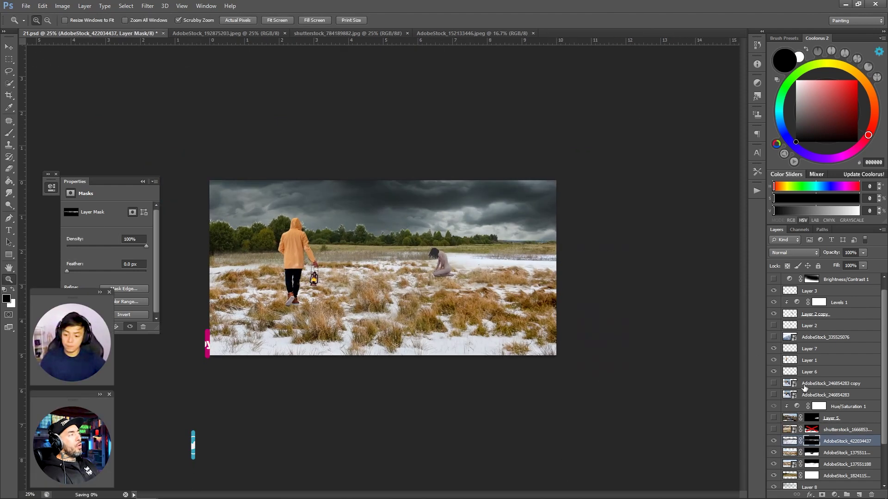
# - Add a Levels adjustment clipped to the ground photo with output white lowered to 148
pyautogui.scroll(-2, 832, 430)
pyautogui.click(846, 418)
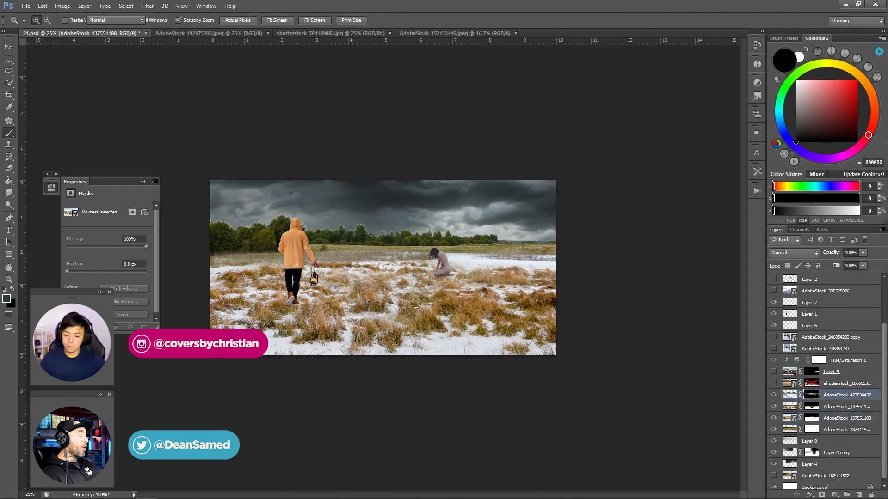
pyautogui.click(846, 429)
pyautogui.click(834, 495)
pyautogui.click(804, 323)
pyautogui.hotkey('ctrl', 'alt', 'g')
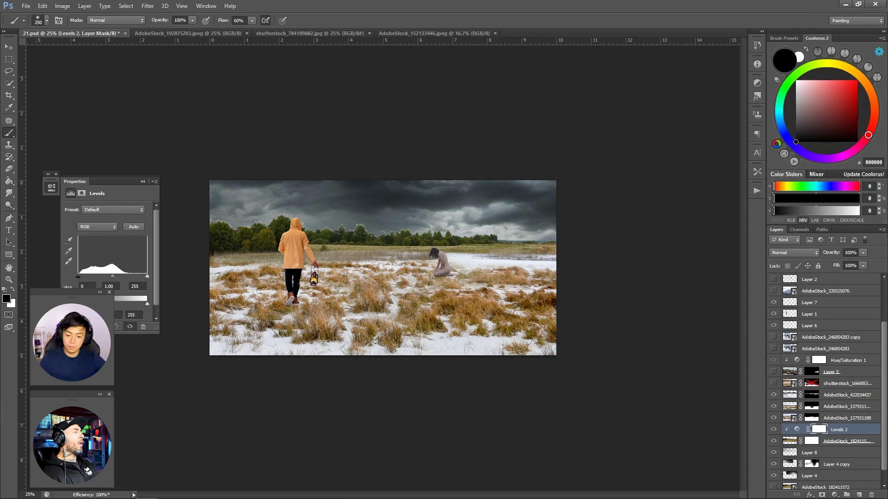
pyautogui.moveTo(141, 301); pyautogui.dragTo(118, 304)
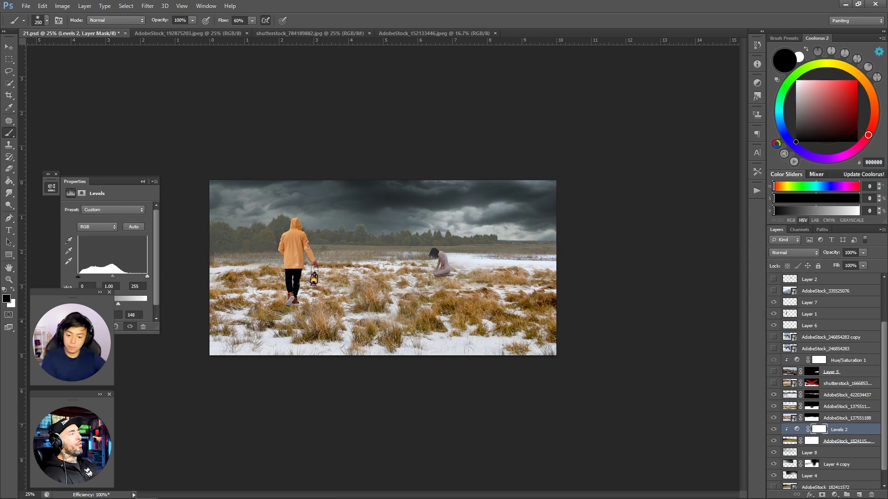
pyautogui.press('z')
pyautogui.hotkey('ctrl', 's')
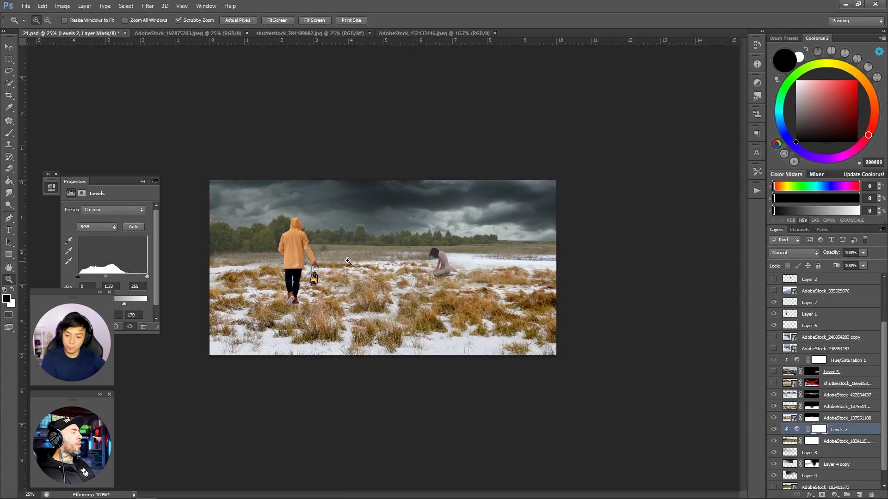
pyautogui.click(442, 294)
pyautogui.hotkey('ctrl', '0')
# - Add a Levels 3 adjustment above Layer 6 with output level 65
pyautogui.click(809, 326)
pyautogui.click(834, 494)
pyautogui.click(818, 337)
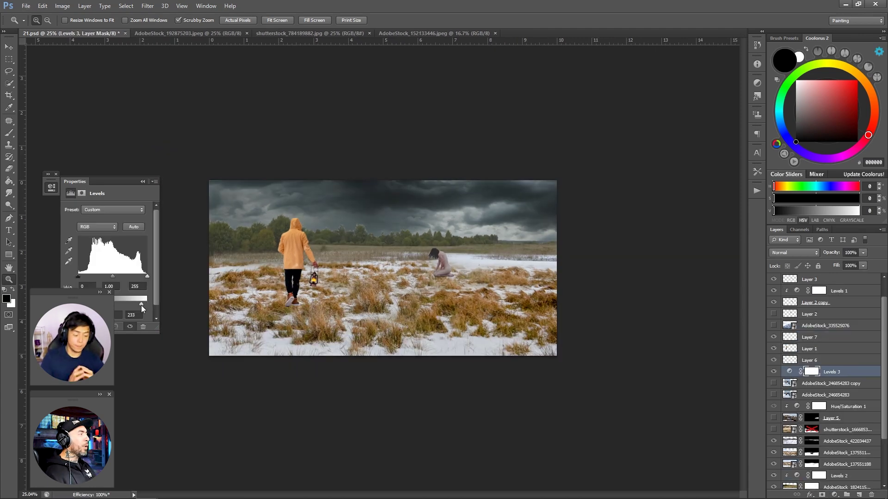
pyautogui.moveTo(146, 301); pyautogui.dragTo(97, 301)
# - Paint the Levels 3 mask with a 1100 px brush: black on the sky, white on the ground
pyautogui.press('b')
pyautogui.press(']')
pyautogui.press(']')
pyautogui.press(']')
pyautogui.press(']')
pyautogui.press(']')
pyautogui.press(']')
pyautogui.press(']')
pyautogui.press(']')
pyautogui.moveTo(548, 240)
pyautogui.mouseDown()
pyautogui.moveTo(297, 258)
pyautogui.moveTo(555, 267)
pyautogui.moveTo(658, 223)
pyautogui.mouseUp()
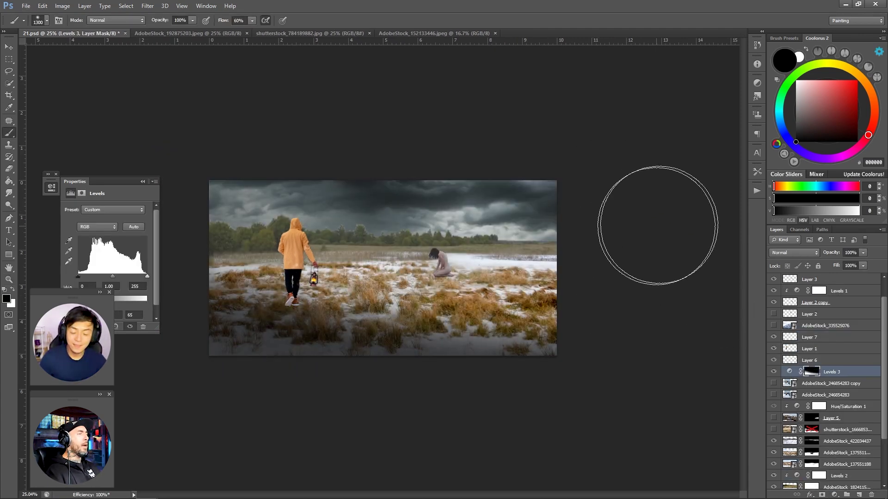
pyautogui.press('x')
pyautogui.moveTo(457, 333)
pyautogui.mouseDown()
pyautogui.moveTo(341, 333)
pyautogui.moveTo(228, 264)
pyautogui.moveTo(259, 239)
pyautogui.moveTo(370, 258)
pyautogui.moveTo(664, 273)
pyautogui.mouseUp()
pyautogui.press('[')
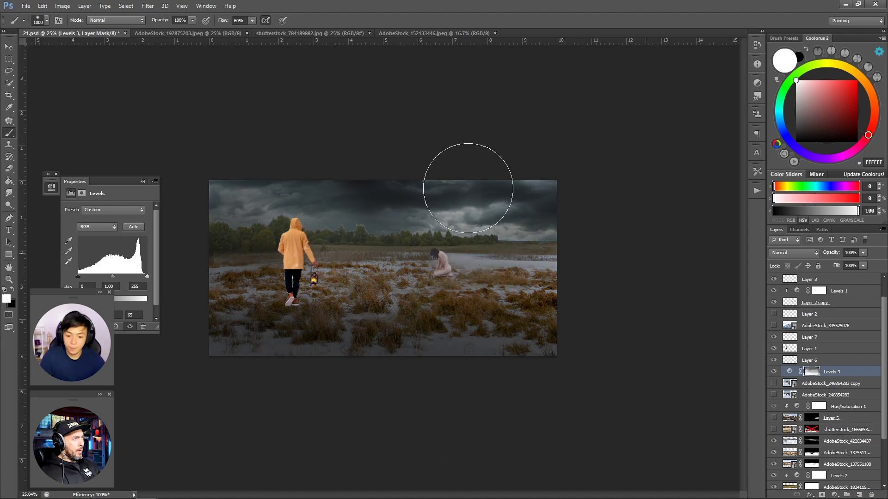
pyautogui.press('z')
pyautogui.keyDown('alt'); pyautogui.click(428, 234); pyautogui.keyUp('alt')
pyautogui.hotkey('ctrl', '+')
pyautogui.hotkey('ctrl', '+')
# - Zoom in on the man's legs and trace the left trouser edge with the Pen
pyautogui.keyDown('ctrl'); pyautogui.click(259, 248); pyautogui.keyUp('ctrl')
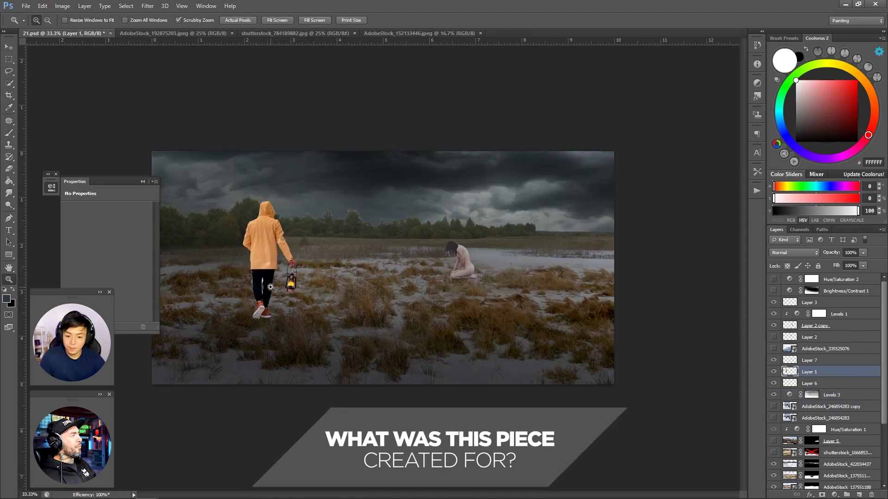
pyautogui.moveTo(258, 278); pyautogui.dragTo(313, 278)
pyautogui.click(289, 171)
pyautogui.scroll(-2, 296, 194)
pyautogui.click(299, 135)
pyautogui.click(303, 144)
pyautogui.click(305, 168)
pyautogui.click(305, 174)
pyautogui.click(305, 180)
pyautogui.click(308, 189)
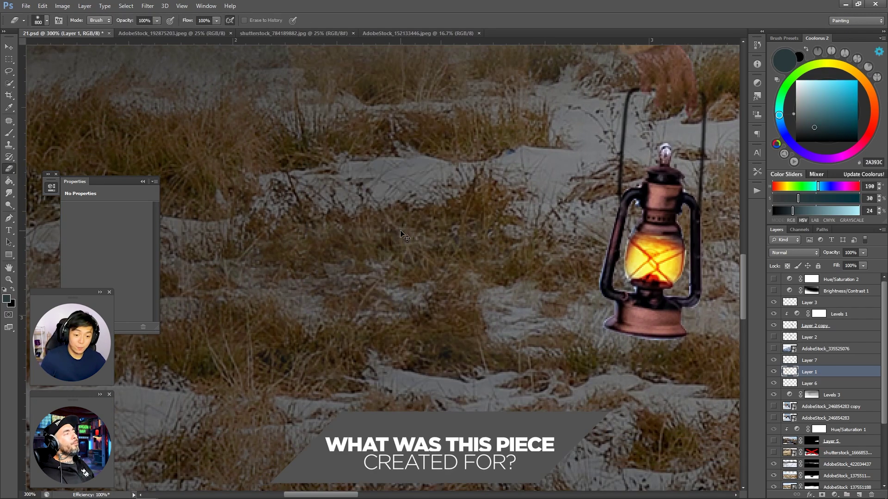
# - Erase the white gap between the man's legs with the Magic Eraser
pyautogui.click(397, 229)
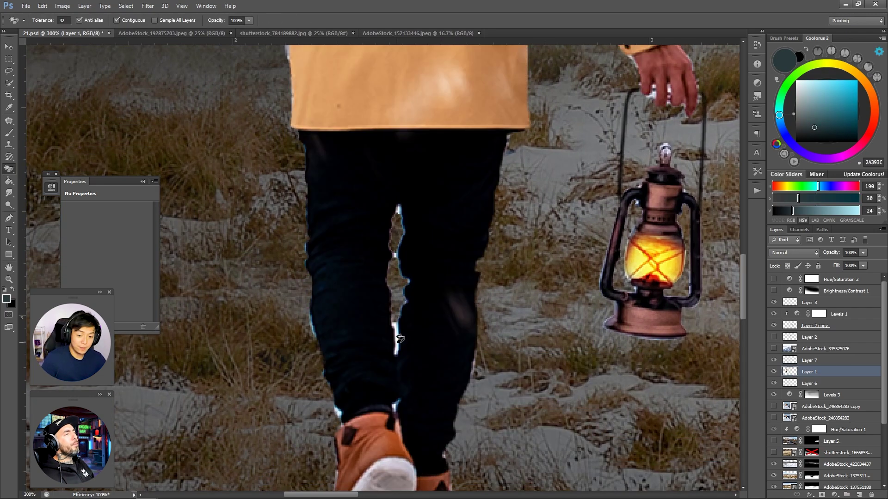
pyautogui.scroll(5, 325, 310)
pyautogui.hscroll(3, 416, 319)
pyautogui.hotkey('shift', 'e')
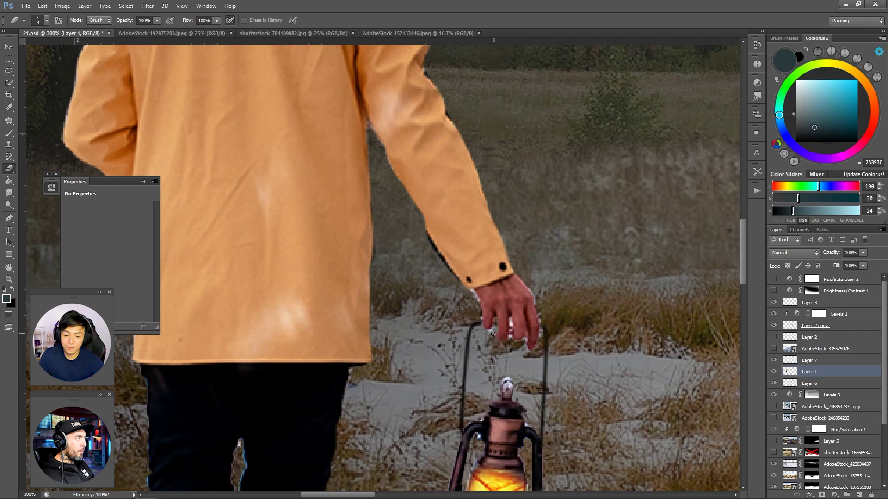
pyautogui.hotkey('ctrl', '0')
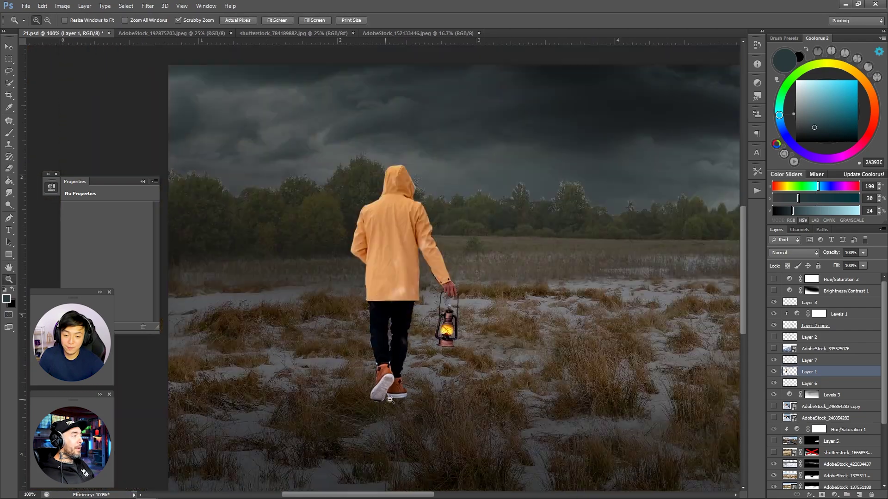
pyautogui.scroll(8, 419, 410)
# - Rename Layer 1 to 'man' and give it a layer mask
pyautogui.write('man')
pyautogui.press('Return')
pyautogui.click(821, 494)
pyautogui.press('b')
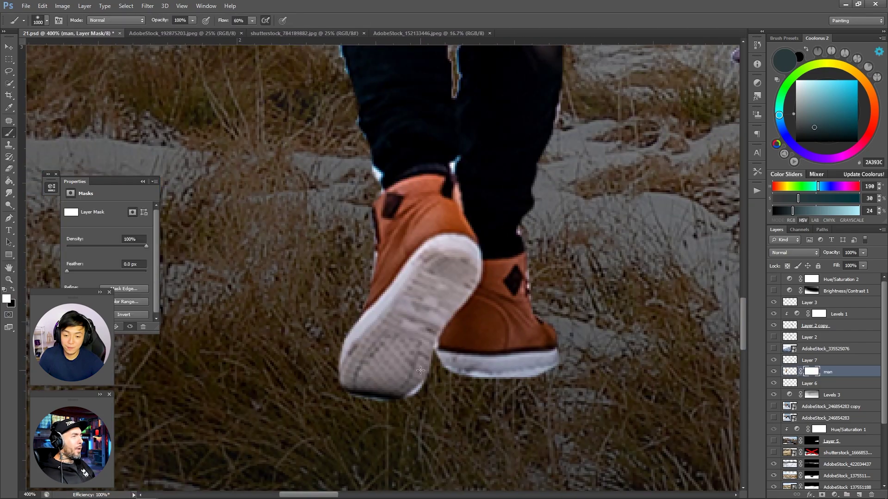
# - Pick the Flowers 3 brush preset and paint black over the ragged shoe edges on the mask
pyautogui.click(46, 20)
pyautogui.scroll(-5, 169, 276)
pyautogui.click(206, 278)
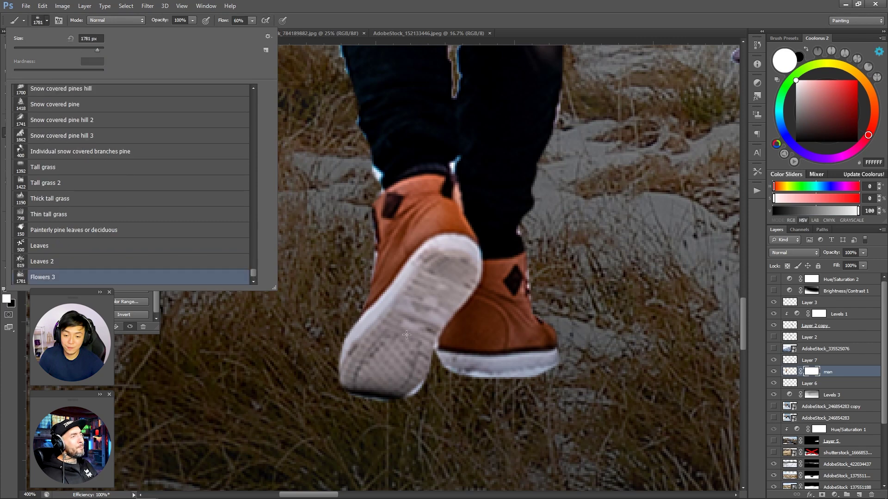
pyautogui.press('Escape')
pyautogui.press('x')
pyautogui.moveTo(397, 384)
pyautogui.mouseDown()
pyautogui.moveTo(361, 369)
pyautogui.moveTo(499, 369)
pyautogui.moveTo(400, 365)
pyautogui.mouseUp()
# - Add a Levels 4 adjustment clipped to the man layer, lowering output to darken him
pyautogui.press('z')
pyautogui.scroll(-5, 296, 248)
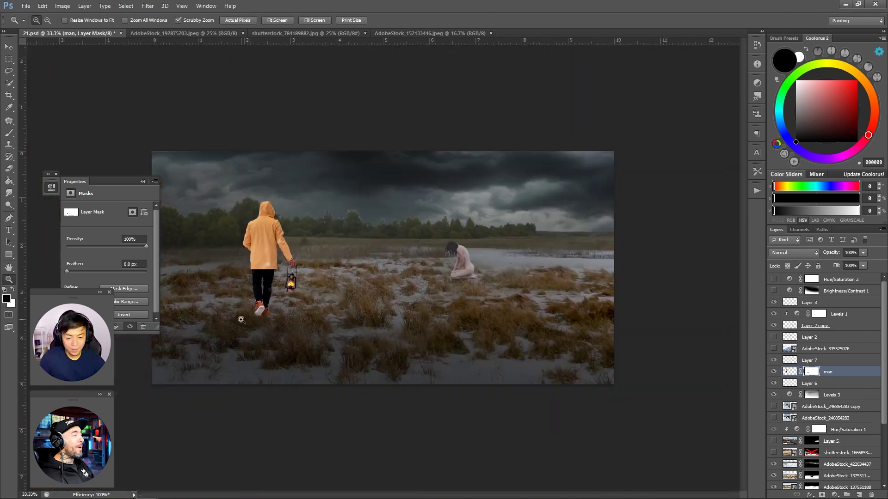
pyautogui.scroll(1, 323, 301)
pyautogui.press('b')
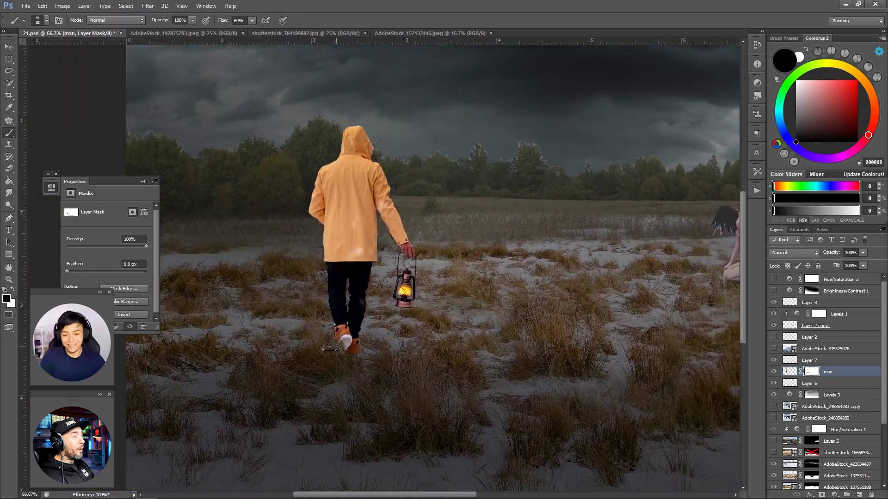
pyautogui.click(834, 494)
pyautogui.click(838, 340)
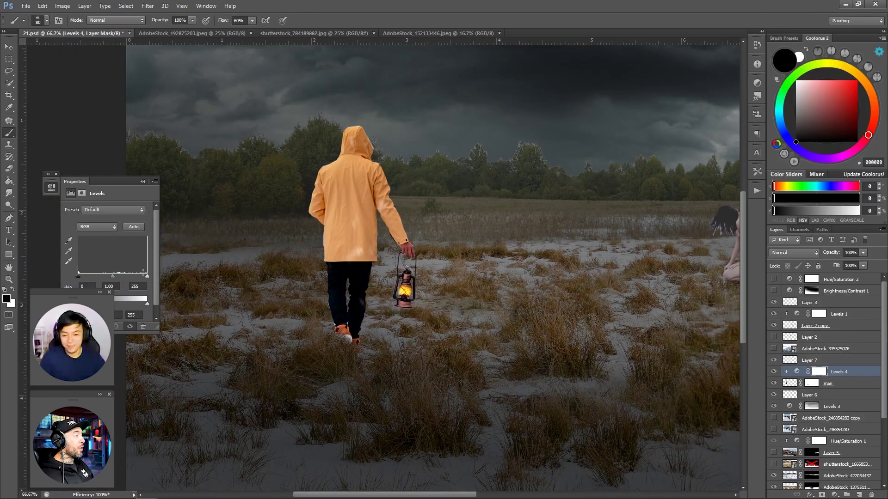
pyautogui.hotkey('ctrl', 'alt', 'g')
pyautogui.moveTo(147, 298); pyautogui.dragTo(90, 298)
# - Add a Hue/Saturation 3 adjustment with Hue -29, turning the yellow coat red
pyautogui.press('z')
pyautogui.scroll(-4, 386, 215)
pyautogui.scroll(2, 387, 215)
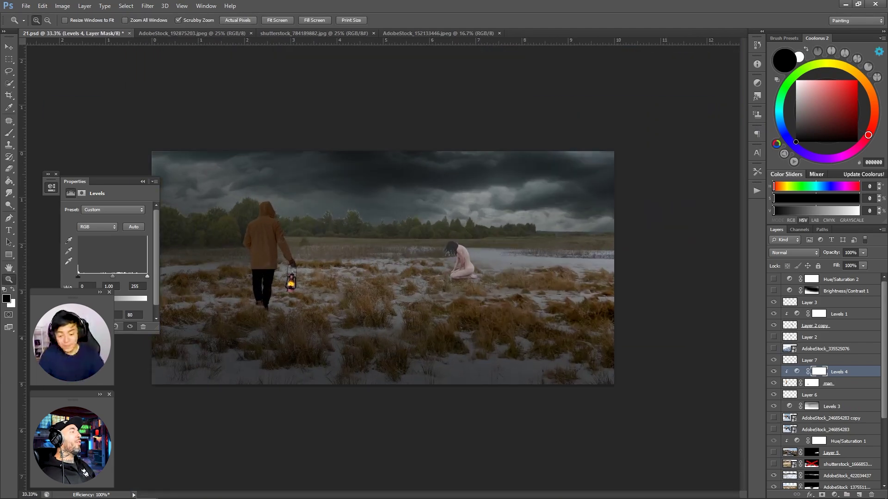
pyautogui.scroll(2, 296, 219)
pyautogui.click(828, 383)
pyautogui.click(834, 494)
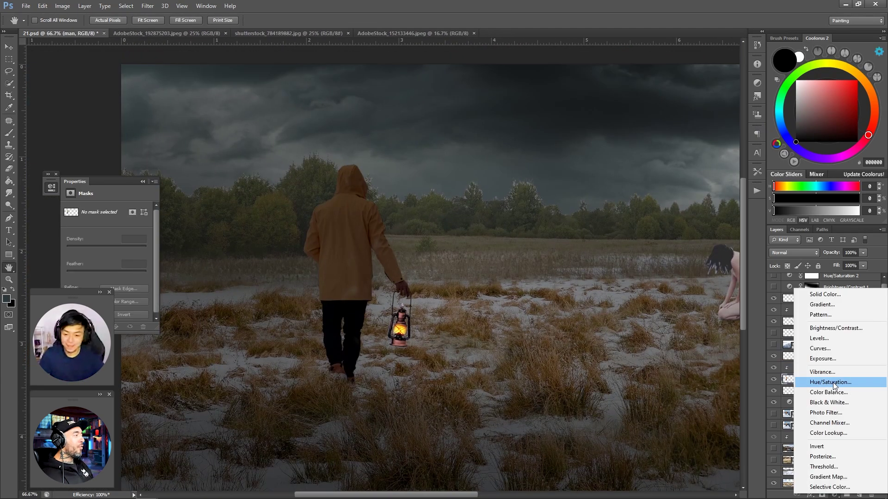
pyautogui.click(833, 382)
pyautogui.moveTo(106, 244); pyautogui.dragTo(158, 249)
pyautogui.moveTo(70, 251); pyautogui.dragTo(95, 254)
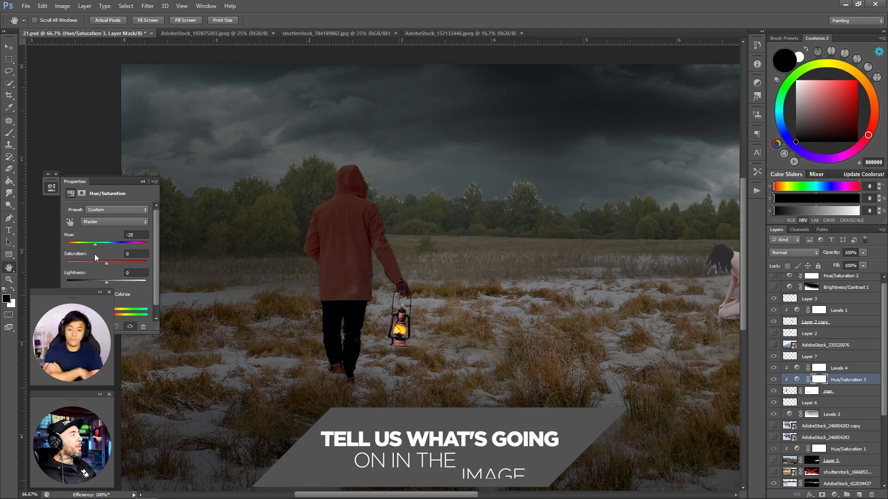
# - Add a Curves 1 adjustment with a darkening curve on the coat
pyautogui.hotkey('ctrl', 'm')
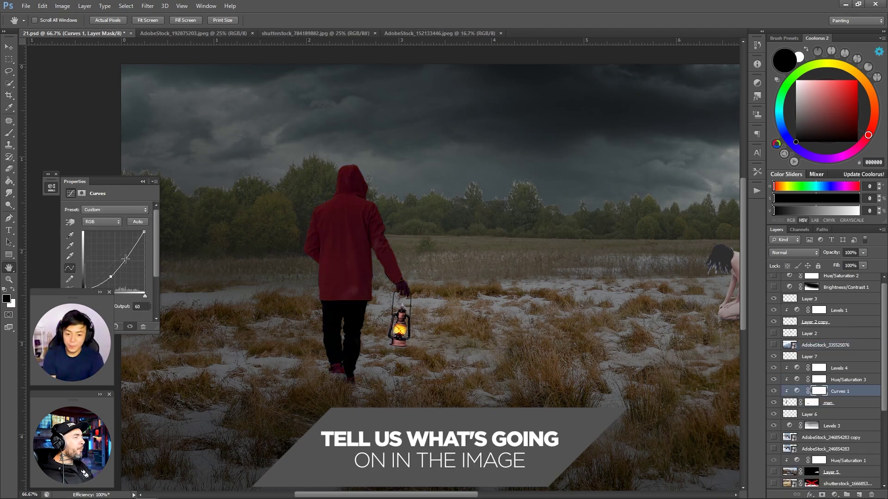
pyautogui.press('z')
pyautogui.scroll(-3, 333, 250)
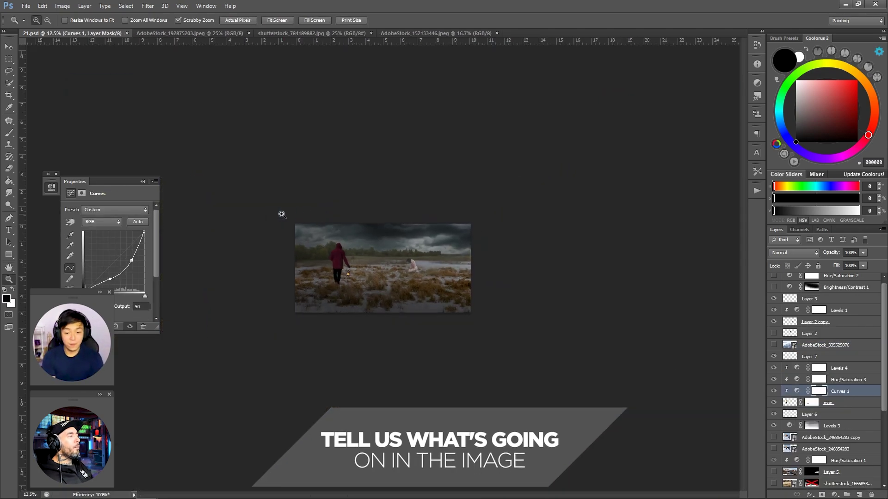
pyautogui.scroll(2, 281, 215)
pyautogui.scroll(4, 282, 214)
# - Refine the Levels 4 mask with a 35 px white brush around the jacket
pyautogui.press('h')
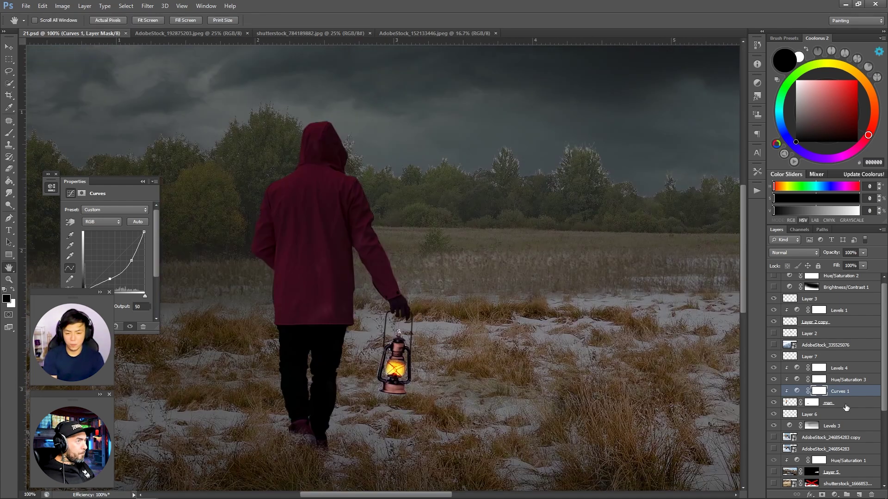
pyautogui.click(819, 368)
pyautogui.press('b')
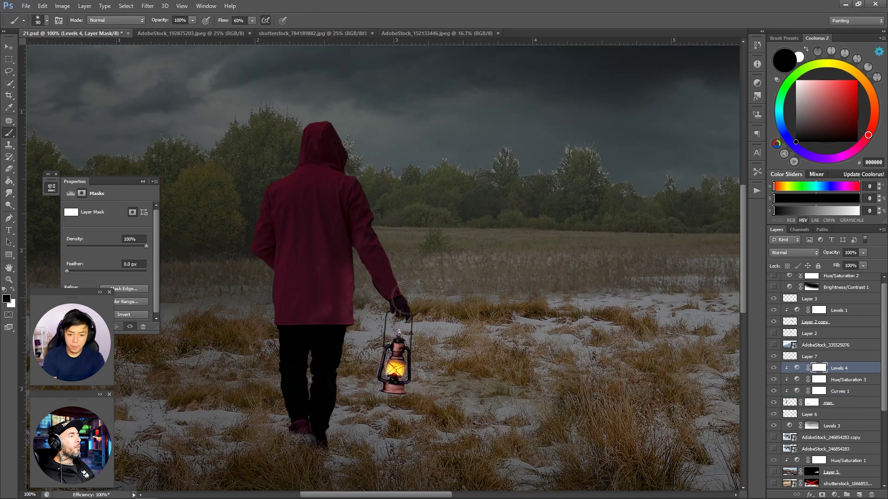
pyautogui.press('x')
pyautogui.press('[')
pyautogui.press('[')
pyautogui.press('[')
pyautogui.press('[')
pyautogui.press('[')
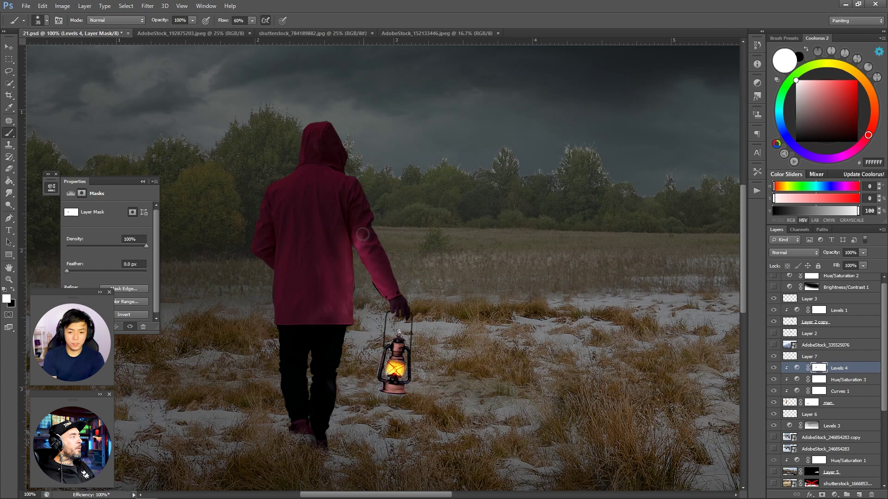
pyautogui.click(819, 379)
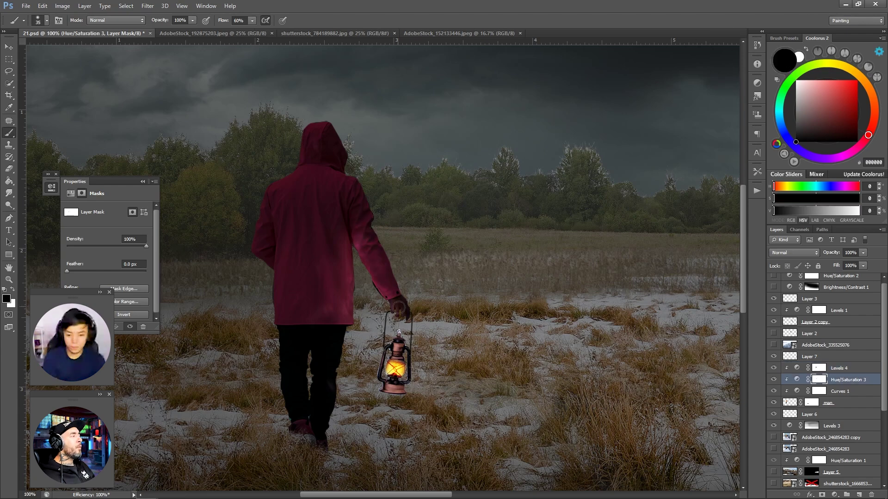
pyautogui.hotkey('alt', ']')
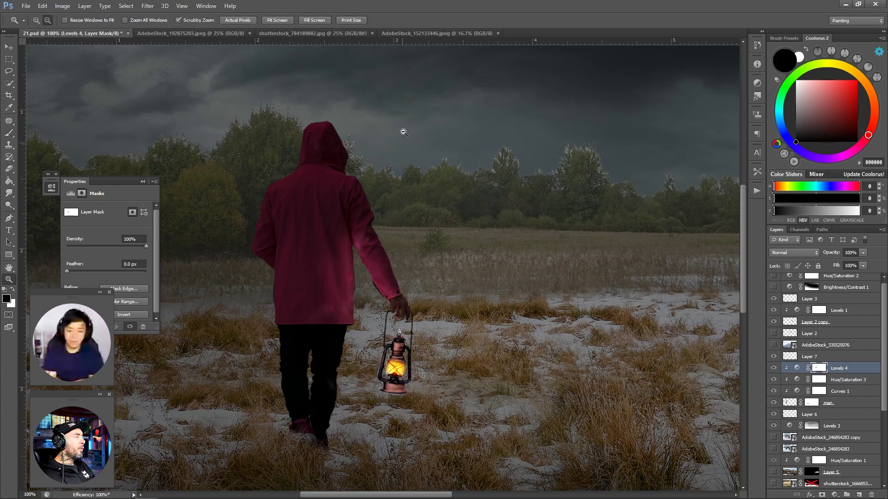
pyautogui.hotkey('ctrl', '-')
pyautogui.hotkey('ctrl', '-')
pyautogui.hotkey('ctrl', '-')
pyautogui.hotkey('ctrl', '-')
pyautogui.hotkey('ctrl', '+')
pyautogui.press('z')
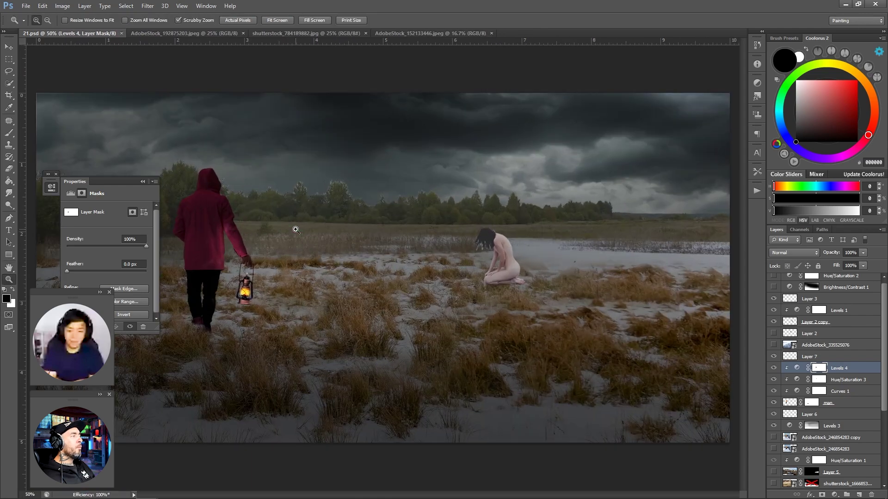
pyautogui.hotkey('ctrl', '+')
# - Paint out the distant treeline on its photo's mask with an enlarged soft round brush
pyautogui.press('b')
pyautogui.press('z')
pyautogui.hotkey('ctrl', '-')
pyautogui.hotkey('ctrl', '-')
pyautogui.hotkey('ctrl', '-')
pyautogui.hotkey('ctrl', '-')
pyautogui.hotkey('ctrl', '+')
pyautogui.hotkey('ctrl', '+')
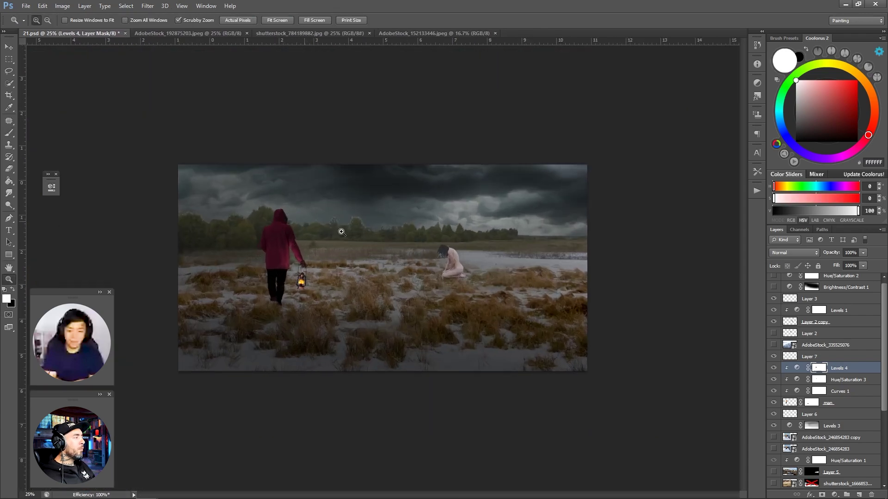
pyautogui.scroll(-3, 823, 370)
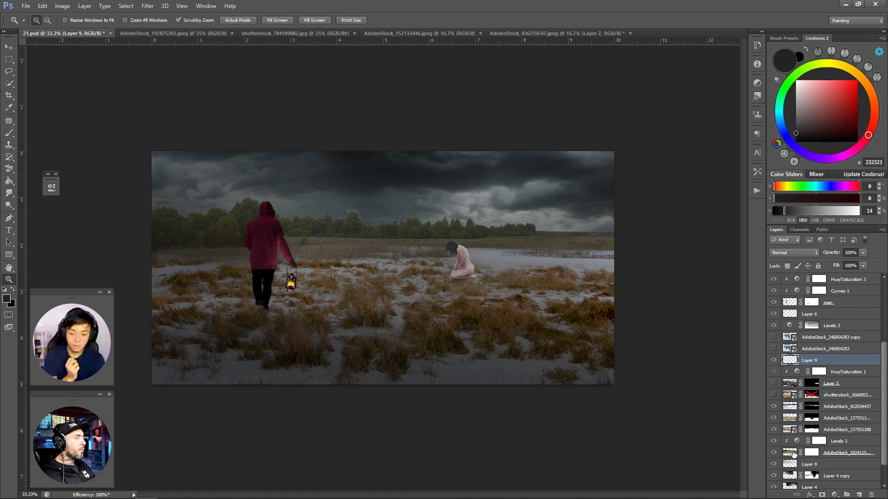
pyautogui.click(757, 172)
pyautogui.click(735, 187)
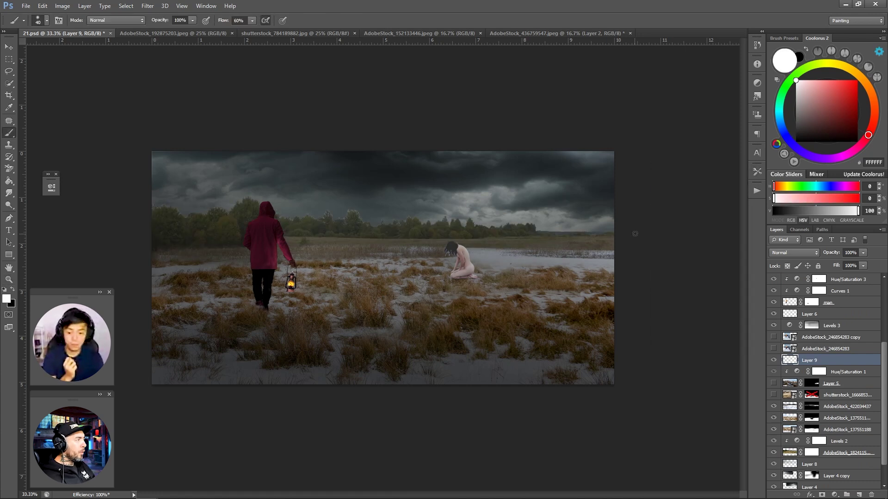
pyautogui.press(']')
pyautogui.press(']')
pyautogui.scroll(-2, 823, 370)
pyautogui.click(811, 426)
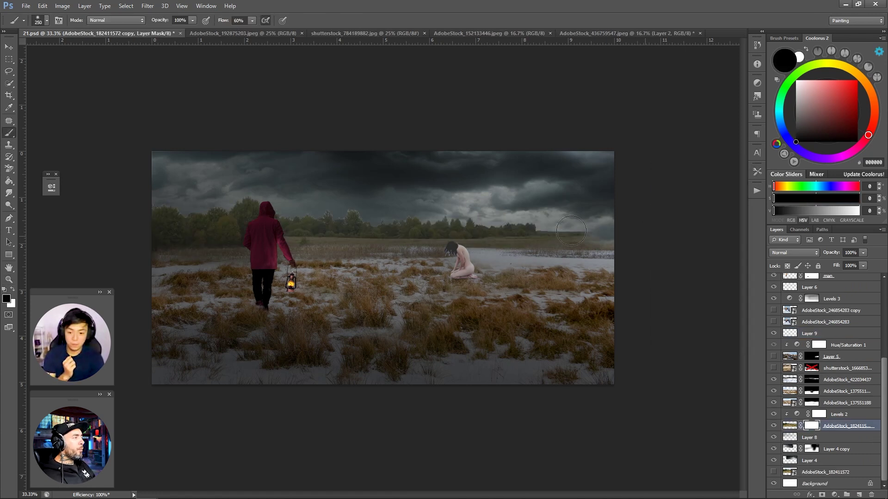
pyautogui.press(']')
pyautogui.moveTo(294, 205); pyautogui.dragTo(493, 217)
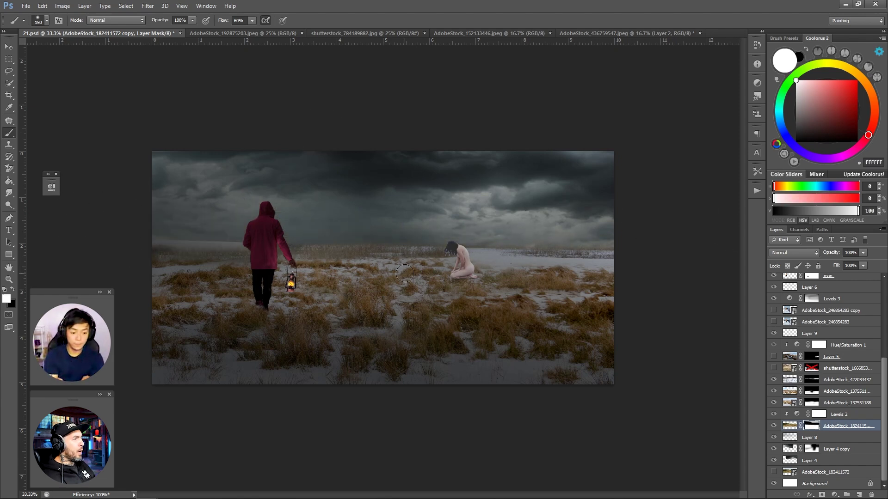
# - Toggle the foreground grass layer and Layer 4 copy on and off to compare
pyautogui.click(774, 391)
pyautogui.click(774, 391)
pyautogui.click(774, 391)
pyautogui.click(774, 391)
pyautogui.click(773, 449)
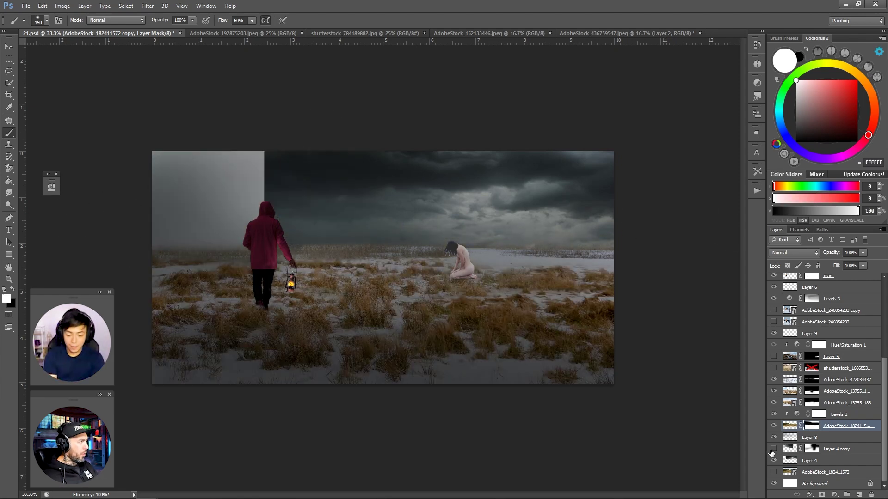
pyautogui.click(773, 448)
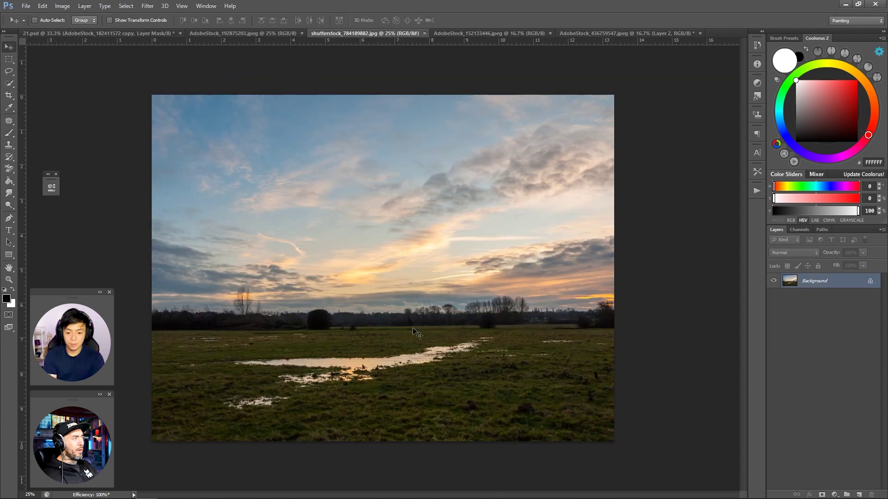
# - Place the sunset field photo above the grass layers and resize it
pyautogui.moveTo(839, 422); pyautogui.dragTo(843, 405)
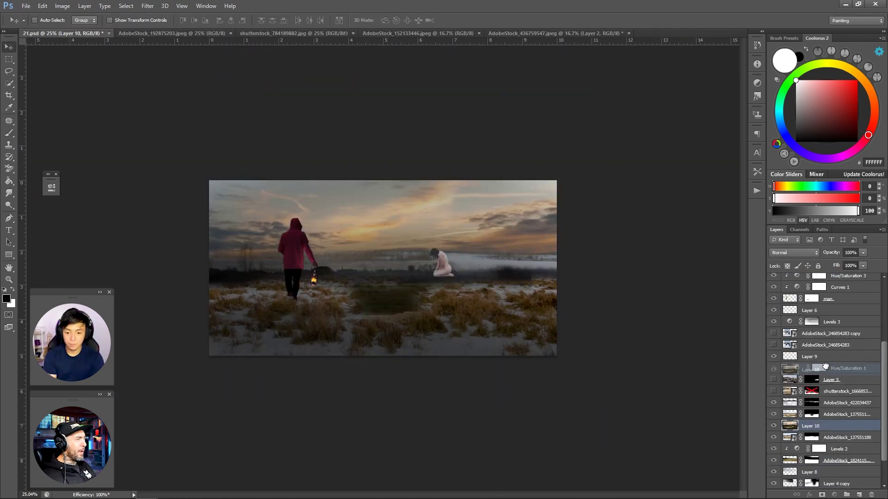
pyautogui.moveTo(825, 367); pyautogui.dragTo(828, 398)
pyautogui.hotkey('ctrl', 't')
pyautogui.hotkey('ctrl', '-')
pyautogui.press('Return')
pyautogui.press('z')
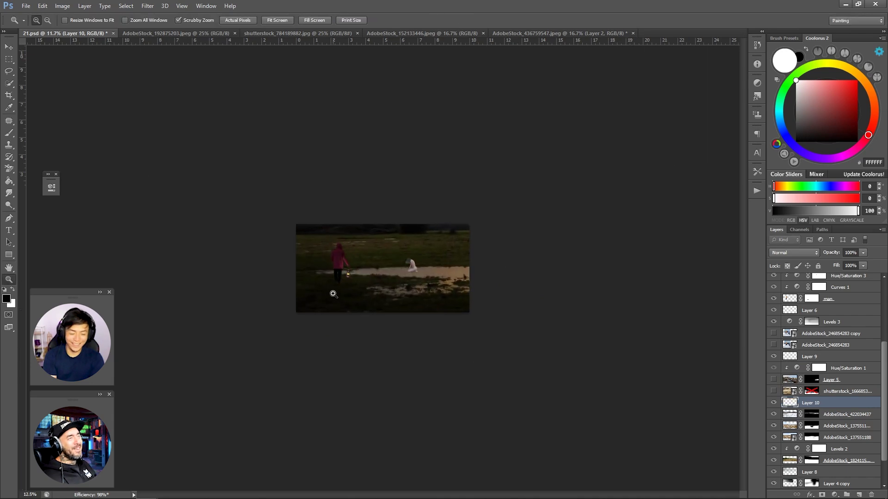
pyautogui.moveTo(333, 294); pyautogui.dragTo(370, 294)
pyautogui.hotkey('ctrl', 't')
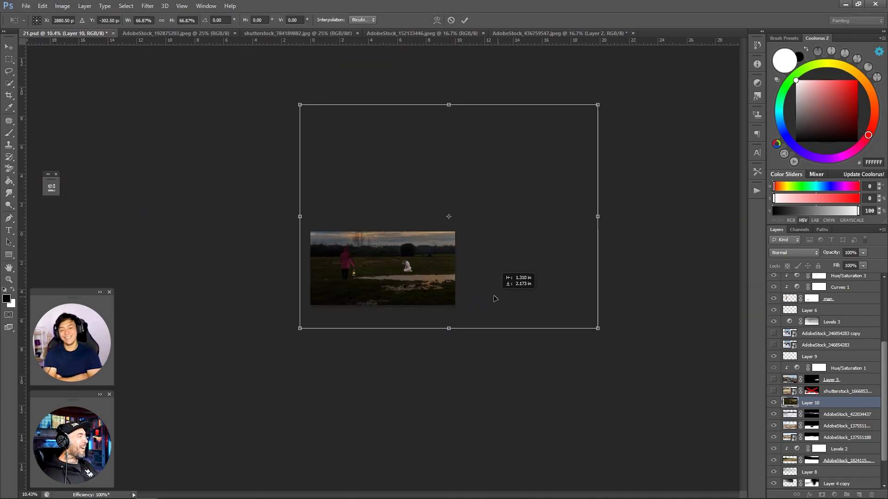
pyautogui.press('Return')
# - Add a Curves adjustment clipped to the field photo to brighten it
pyautogui.click(834, 495)
pyautogui.click(814, 365)
pyautogui.hotkey('ctrl', 'alt', 'g')
pyautogui.moveTo(113, 261); pyautogui.dragTo(104, 244)
pyautogui.hotkey('ctrl', '+')
pyautogui.hotkey('ctrl', '+')
pyautogui.hotkey('ctrl', '+')
pyautogui.hotkey('ctrl', '+')
# - Mask the field photo black, brush in grass at lower left, then delete the trial photo
pyautogui.click(814, 415)
pyautogui.keyDown('alt'); pyautogui.click(822, 494); pyautogui.keyUp('alt')
pyautogui.press('b')
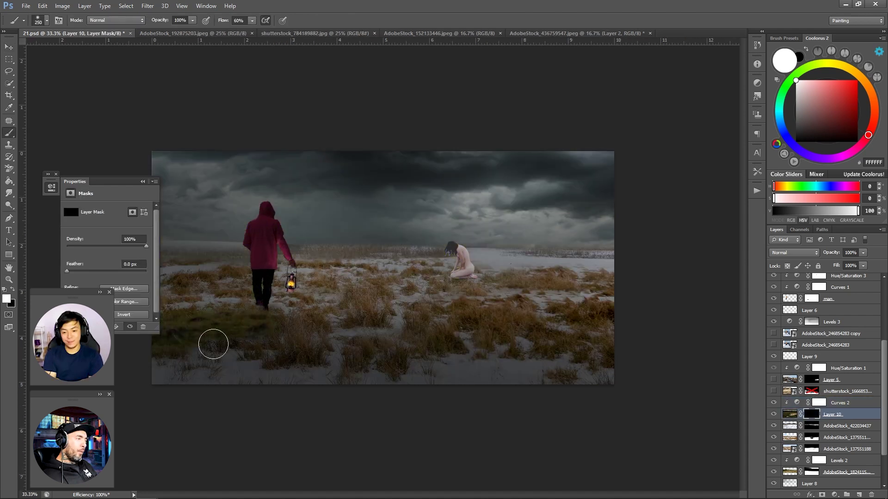
pyautogui.moveTo(213, 344); pyautogui.dragTo(228, 371)
pyautogui.hotkey('ctrl', 'alt', 'z')
pyautogui.hotkey('ctrl', 'alt', 'z')
pyautogui.hotkey('ctrl', 'alt', 'z')
pyautogui.hotkey('ctrl', 'alt', 'z')
pyautogui.hotkey('ctrl', 'alt', 'z')
pyautogui.hotkey('ctrl', 'alt', 'z')
# - Show the treeline photo layer again and target its mask with a black brush
pyautogui.press('z')
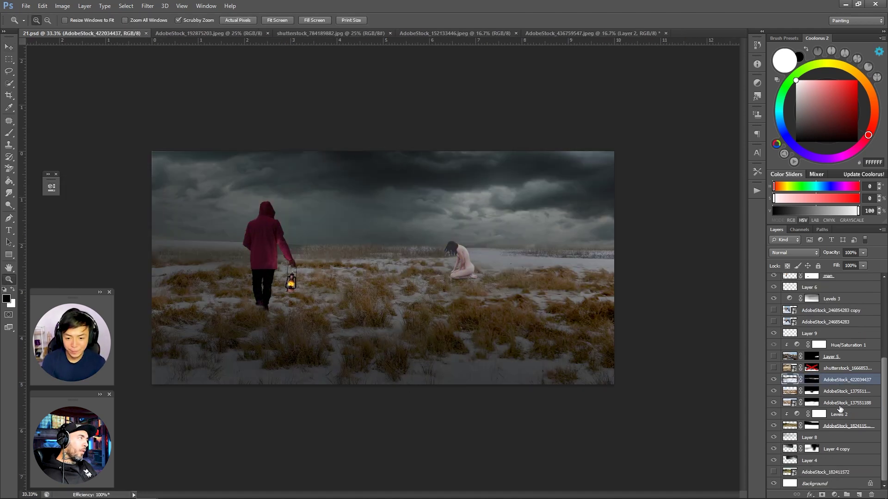
pyautogui.click(774, 426)
pyautogui.click(811, 426)
pyautogui.press('b')
pyautogui.press('x')
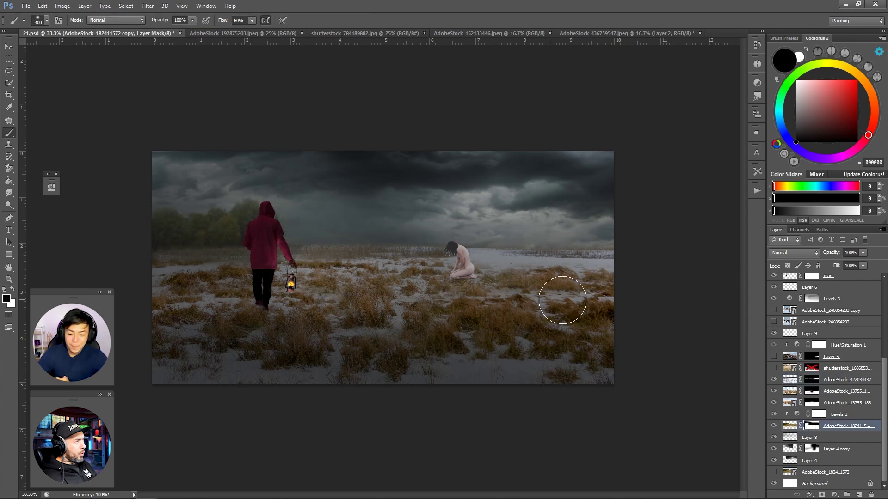
# - Stamp a first pine tree at the left edge on a new layer with the pine brush
pyautogui.hotkey('ctrl', 'shift', 'alt', 'n')
pyautogui.rightClick(258, 297)
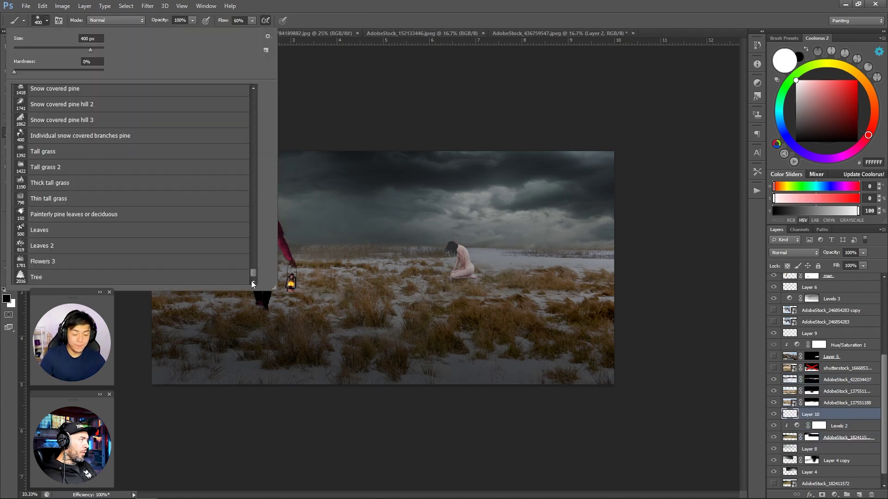
pyautogui.doubleClick(51, 276)
pyautogui.click(185, 208)
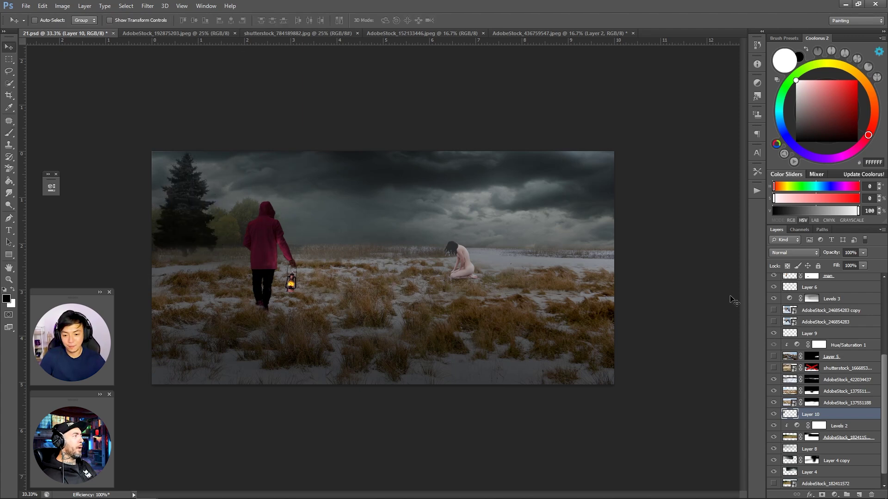
pyautogui.press('[')
# - Stamp a second, smaller pine beside the first on its own layer and shift both into place
pyautogui.hotkey('ctrl', 'shift', 'alt', 'n')
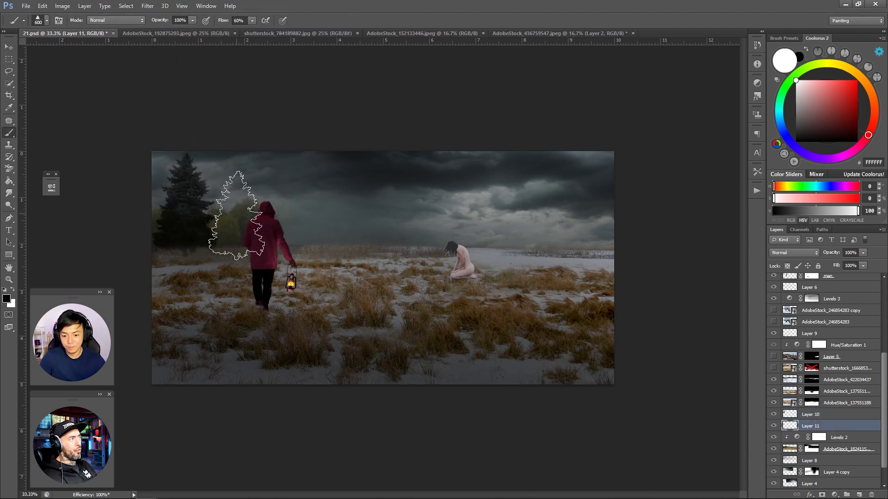
pyautogui.click(226, 204)
pyautogui.press('v')
pyautogui.moveTo(244, 239); pyautogui.dragTo(246, 238)
pyautogui.scroll(5, 277, 221)
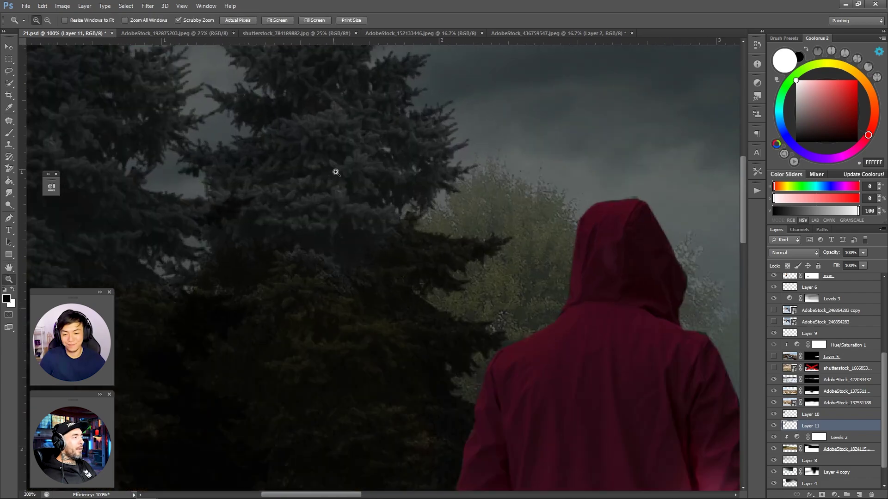
pyautogui.scroll(-5, 297, 204)
pyautogui.hotkey('alt', 'shift', ']')
pyautogui.moveTo(414, 285)
pyautogui.mouseDown()
pyautogui.moveTo(424, 294)
pyautogui.moveTo(331, 268)
pyautogui.mouseUp()
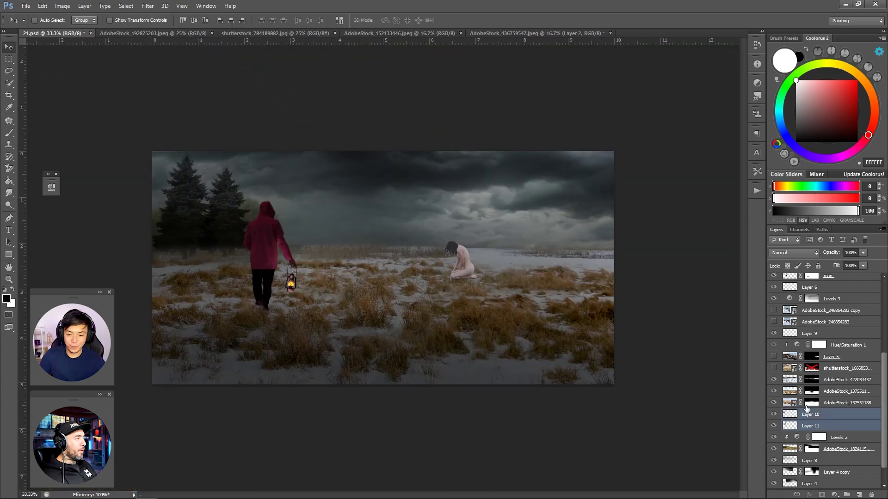
# - Stamp a third dark pine right of the red figure and group the three tree layers as 'trees'
pyautogui.hotkey('ctrl', 'shift', 'alt', 'n')
pyautogui.press('b')
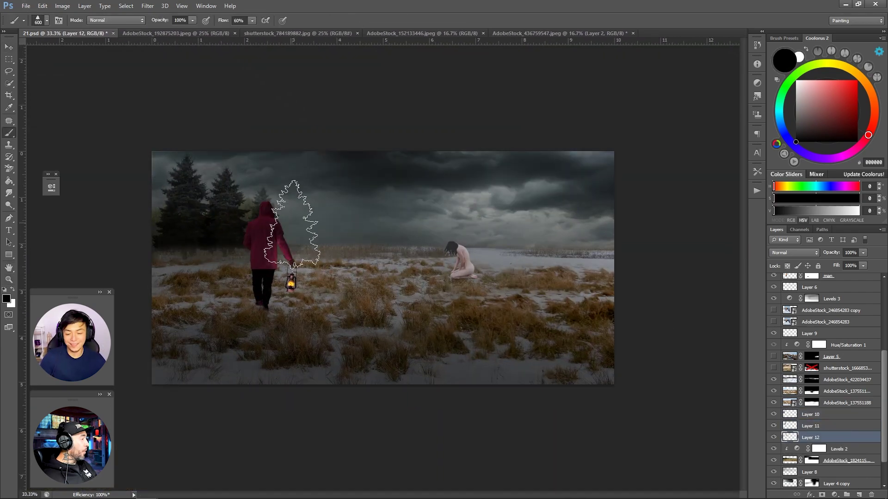
pyautogui.press('[')
pyautogui.click(309, 208)
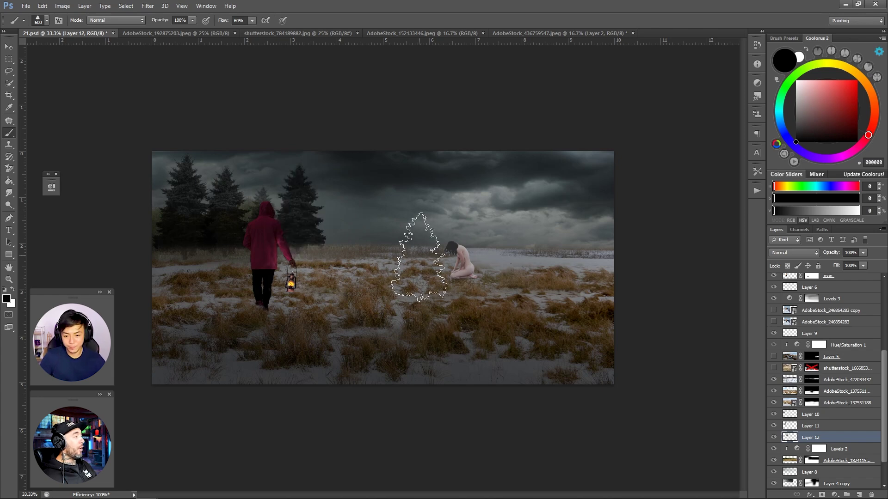
pyautogui.press('z')
pyautogui.scroll(-3, 320, 192)
pyautogui.scroll(2, 344, 207)
pyautogui.scroll(1, 343, 207)
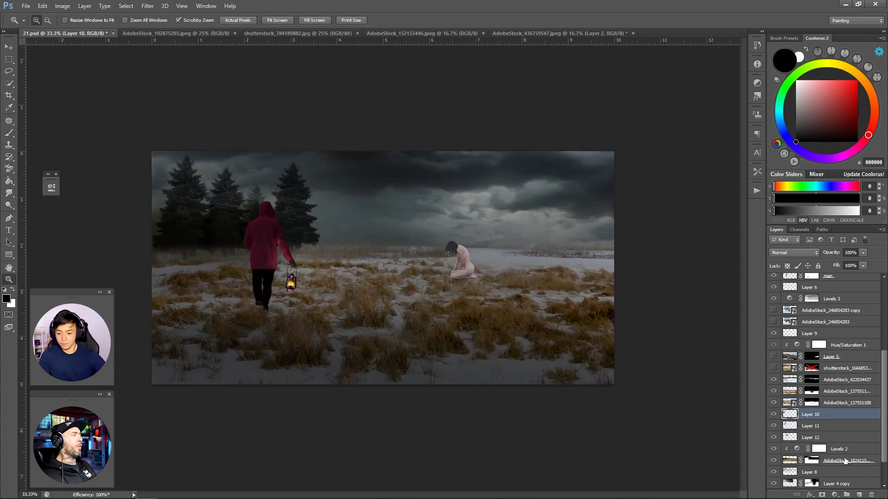
pyautogui.hotkey('ctrl', 'g')
# - Add Layer 13, select a pine in the stock photo, and define it as a brush preset
pyautogui.hotkey('ctrl', 'shift', 'alt', 'n')
pyautogui.press('b')
pyautogui.hotkey('ctrl', 'shift', 'Tab')
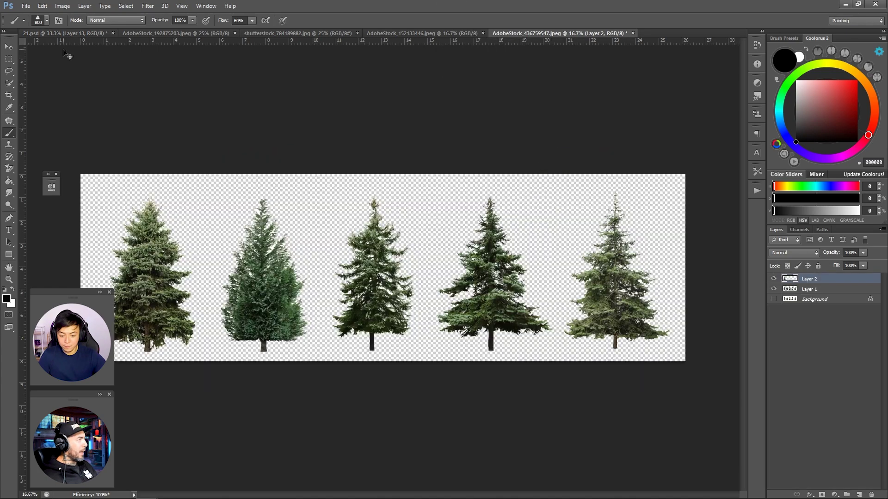
pyautogui.moveTo(437, 182); pyautogui.dragTo(548, 359)
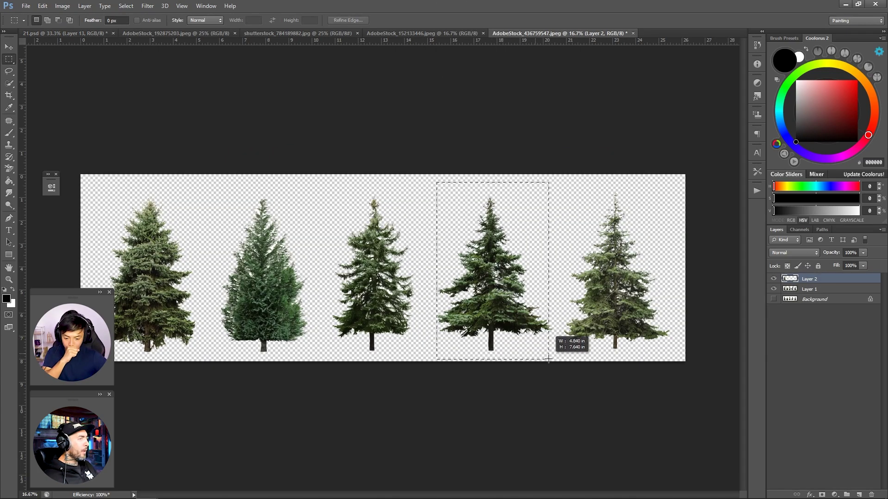
pyautogui.hotkey('ctrl', 'j')
pyautogui.click(42, 5)
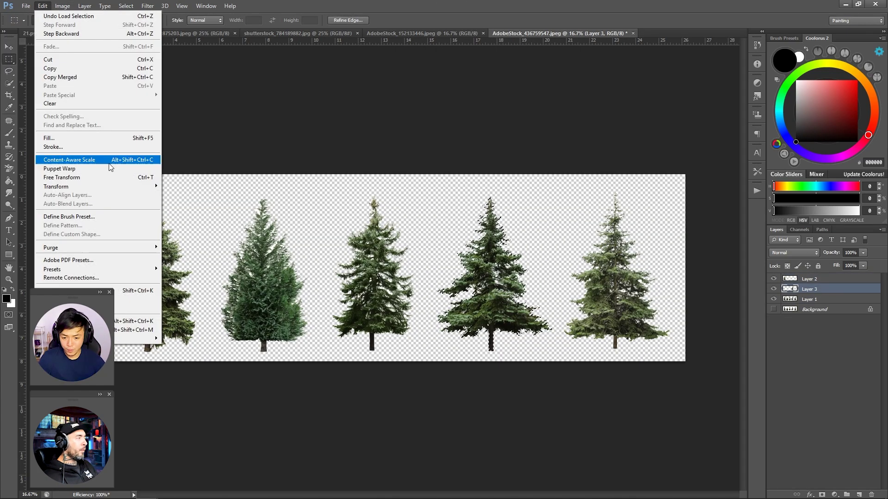
pyautogui.click(105, 213)
# - Confirm the new tree brush, enable Dual Brush and clear extra controls in Brush Settings
pyautogui.press('Return')
pyautogui.hotkey('ctrl', 'Tab')
pyautogui.press('b')
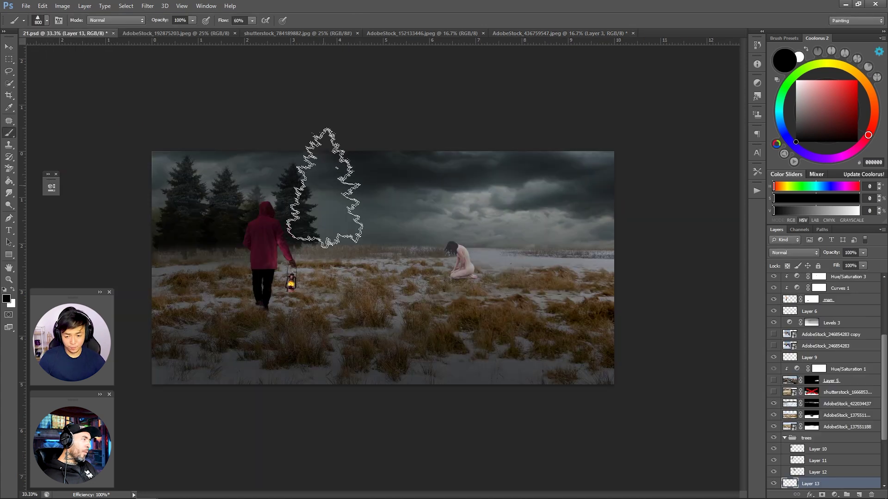
pyautogui.press('F5')
pyautogui.click(341, 170)
pyautogui.scroll(-5, 480, 217)
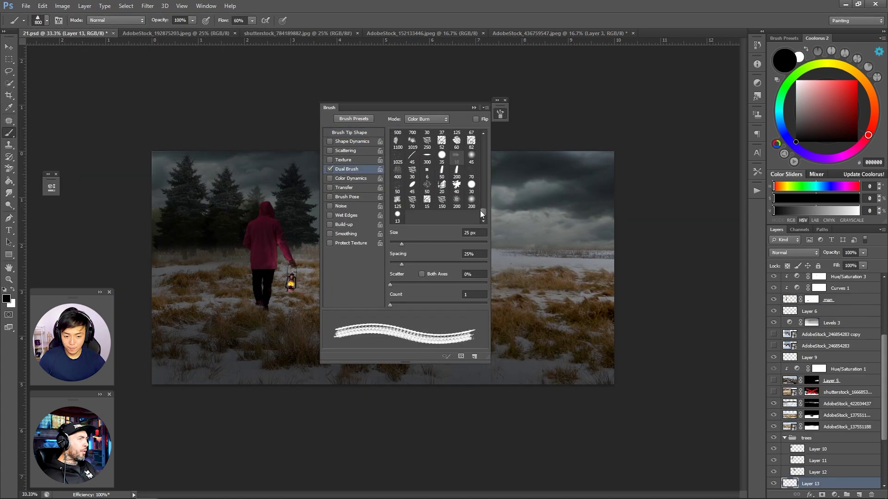
pyautogui.moveTo(482, 181)
pyautogui.mouseDown()
pyautogui.moveTo(483, 140)
pyautogui.moveTo(483, 184)
pyautogui.mouseUp()
pyautogui.click(485, 107)
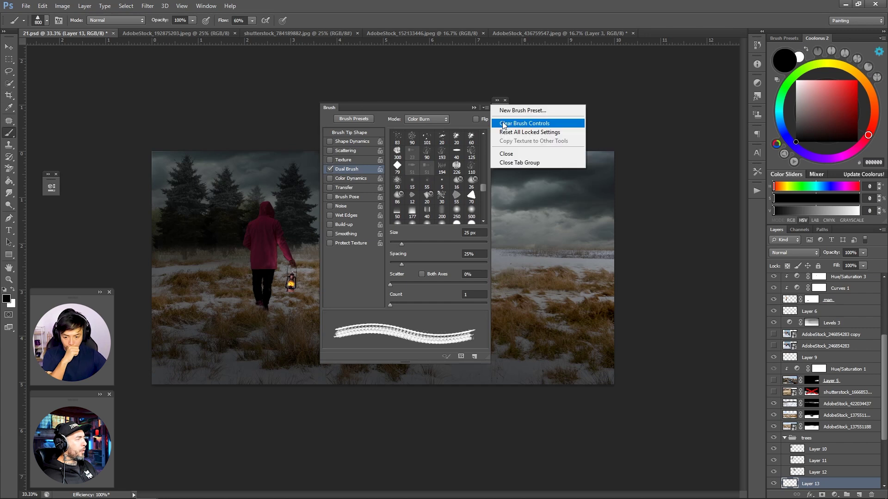
pyautogui.click(489, 352)
pyautogui.moveTo(490, 352); pyautogui.dragTo(489, 436)
pyautogui.scroll(-5, 482, 294)
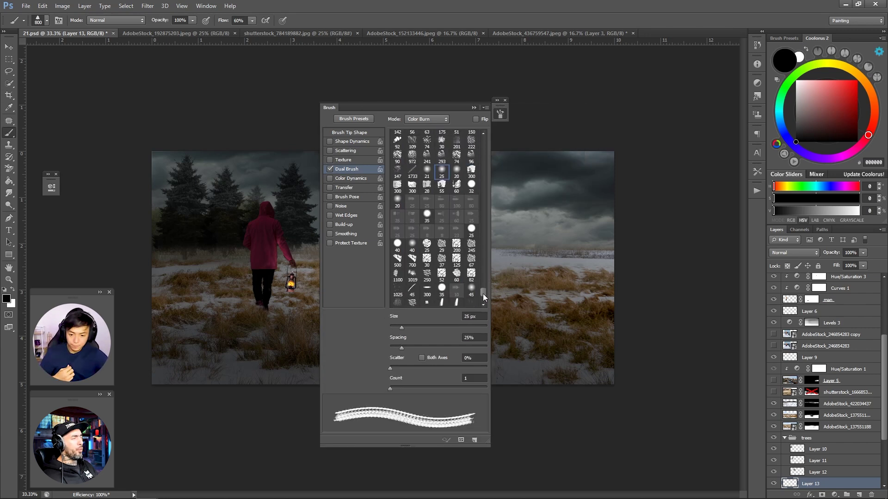
pyautogui.scroll(-3, 481, 278)
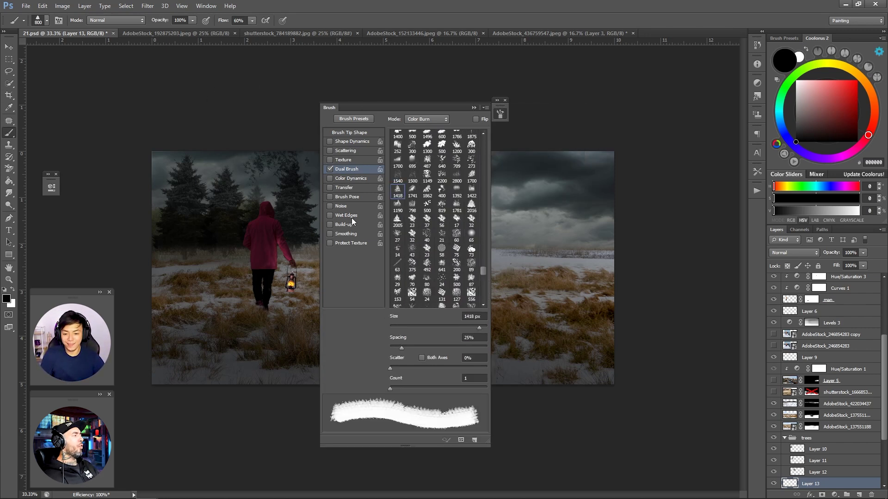
# - Try and undo a stroke of trees across the middle, then pick the 600px tree brush
pyautogui.moveTo(296, 222); pyautogui.dragTo(510, 229)
pyautogui.hotkey('ctrl', 'z')
pyautogui.click(499, 113)
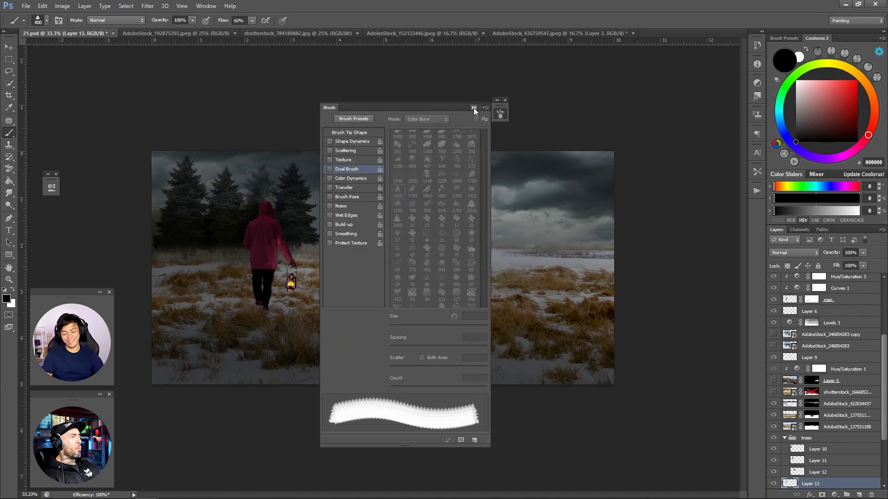
pyautogui.click(474, 108)
pyautogui.press('[')
pyautogui.press('[')
pyautogui.press('[')
pyautogui.press('[')
pyautogui.click(47, 20)
pyautogui.click(259, 285)
# - Move Layer 13 above Layer 12 and flip the Layer 11 pine horizontally
pyautogui.press('Return')
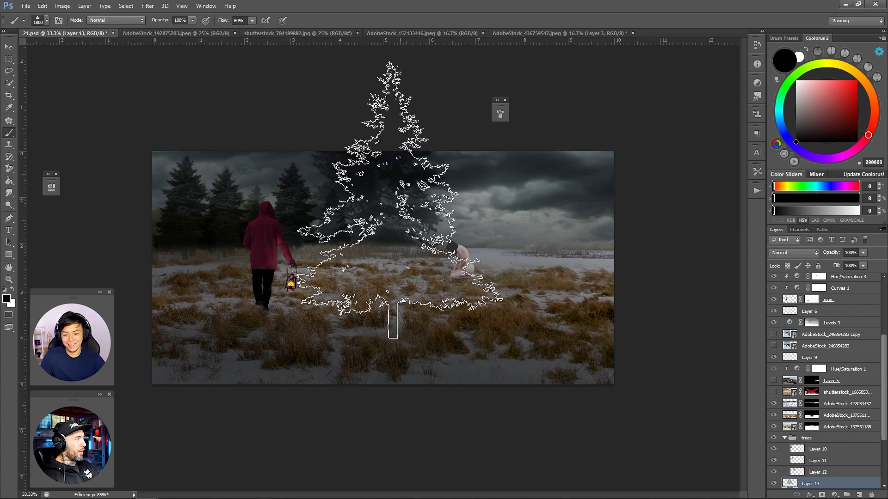
pyautogui.hotkey('ctrl', ']')
pyautogui.hotkey('ctrl', 'shift', 'alt', 'n')
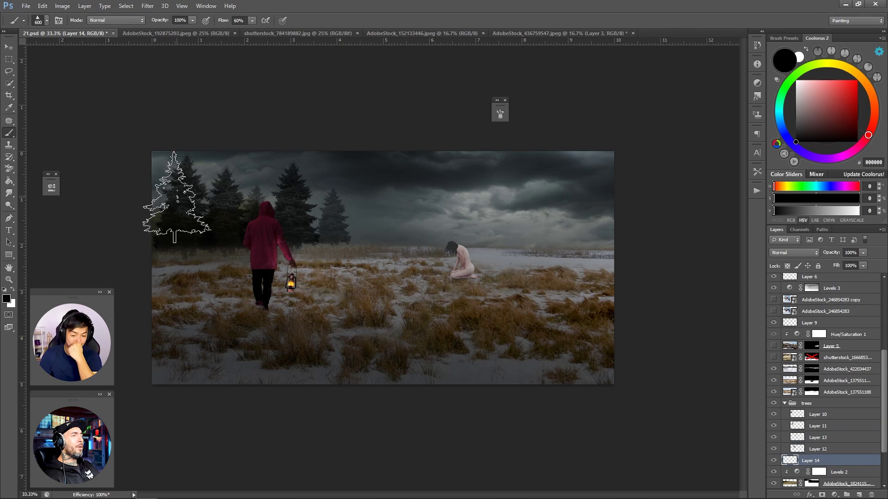
pyautogui.keyDown('ctrl'); pyautogui.click(327, 251); pyautogui.keyUp('ctrl')
pyautogui.hotkey('ctrl', 't')
pyautogui.rightClick(234, 222)
pyautogui.click(309, 360)
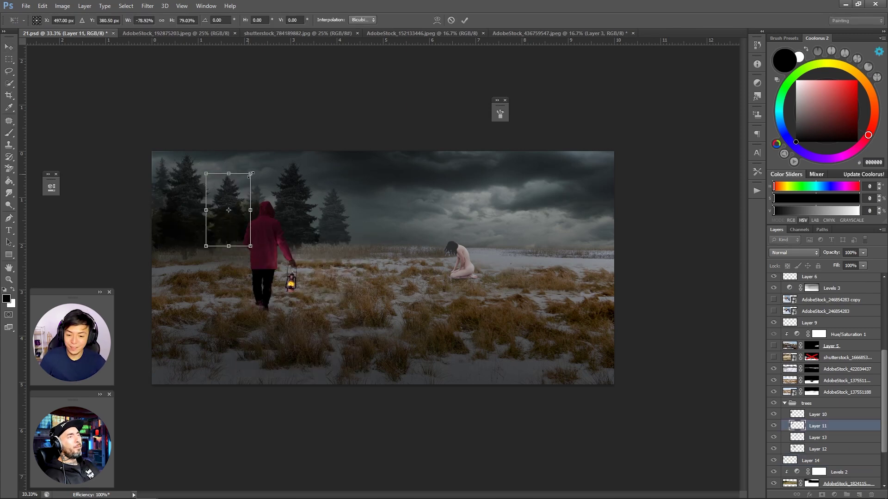
pyautogui.press('Return')
pyautogui.moveTo(232, 227); pyautogui.dragTo(231, 229)
# - Alt-drag copies of Layers 10–13 to the right horizon below Levels 3 and reposition one
pyautogui.click(818, 414)
pyautogui.keyDown('shift'); pyautogui.click(817, 449); pyautogui.keyUp('shift')
pyautogui.hotkey('ctrl', '-')
pyautogui.hotkey('ctrl', '-')
pyautogui.hotkey('ctrl', '+')
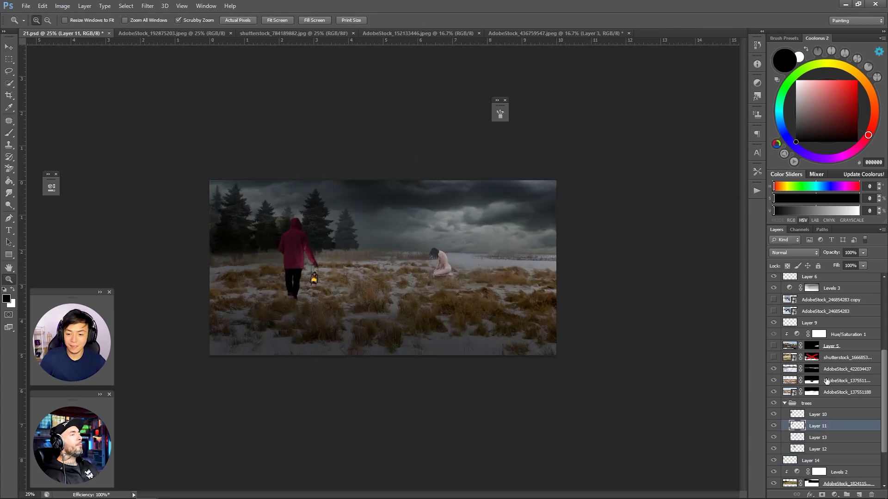
pyautogui.moveTo(370, 279); pyautogui.dragTo(612, 281)
pyautogui.moveTo(823, 426); pyautogui.dragTo(822, 295)
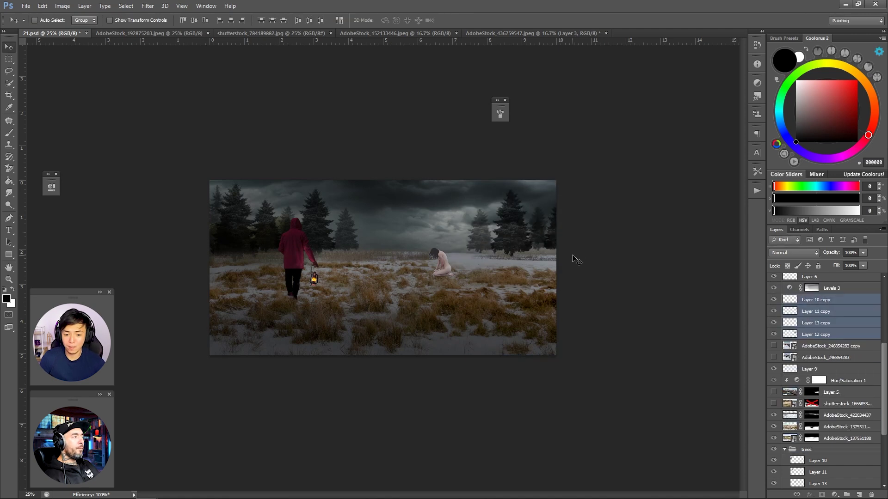
pyautogui.moveTo(603, 255); pyautogui.dragTo(604, 264)
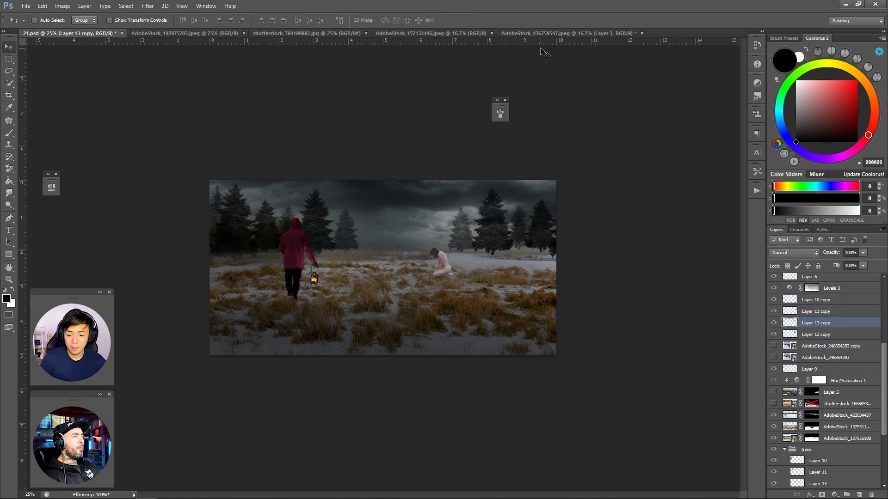
# - Drag the detailed tree from the stock photo into the composite and scale it toward the top-left
pyautogui.click(554, 33)
pyautogui.moveTo(367, 258); pyautogui.dragTo(222, 170)
pyautogui.hotkey('ctrl', 't')
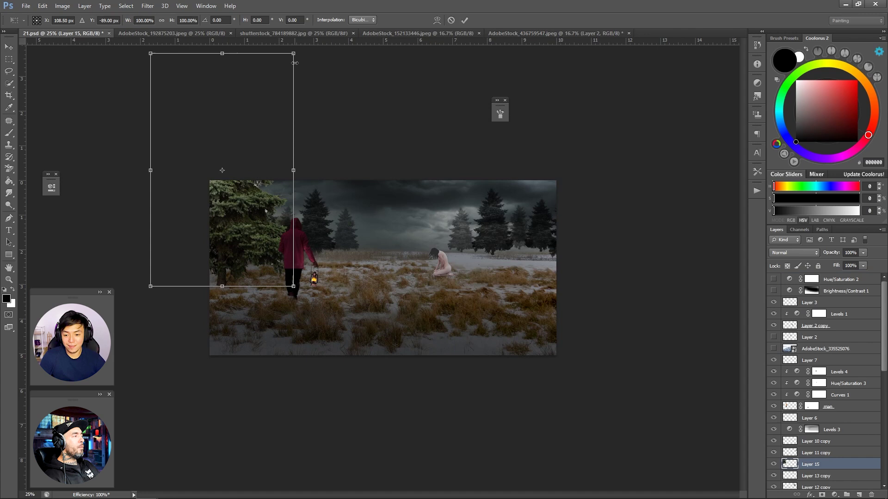
pyautogui.moveTo(294, 63); pyautogui.dragTo(262, 152)
pyautogui.press('Return')
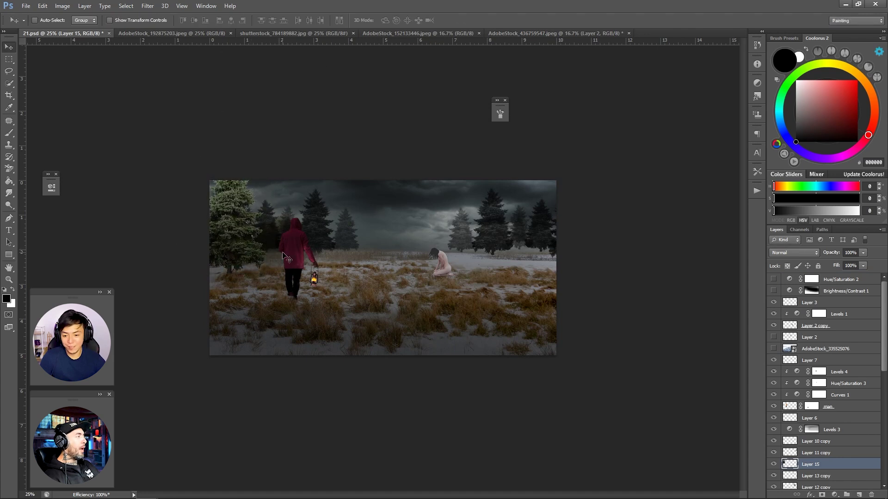
# - Position and enlarge the tree at the left edge, naming its layer 'tree detailed'
pyautogui.moveTo(260, 262); pyautogui.dragTo(268, 239)
pyautogui.hotkey('ctrl', 't')
pyautogui.moveTo(247, 269); pyautogui.dragTo(264, 277)
pyautogui.press('Return')
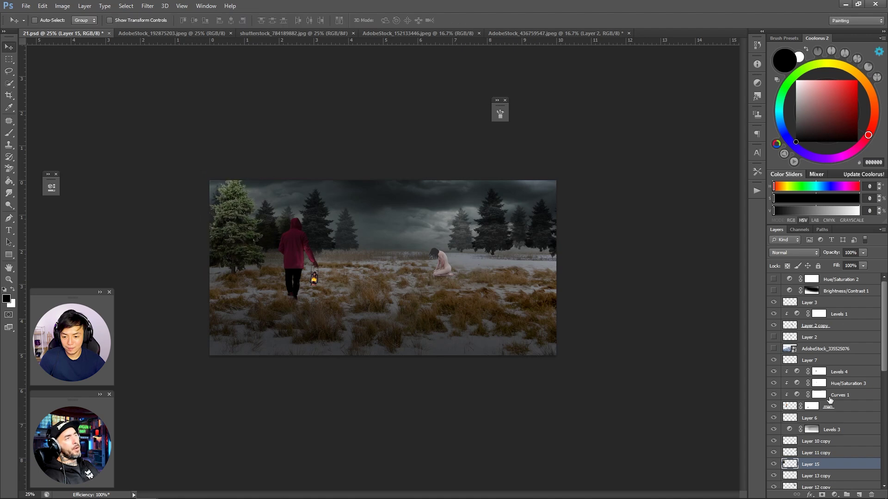
pyautogui.press('Return')
pyautogui.hotkey('ctrl', '-')
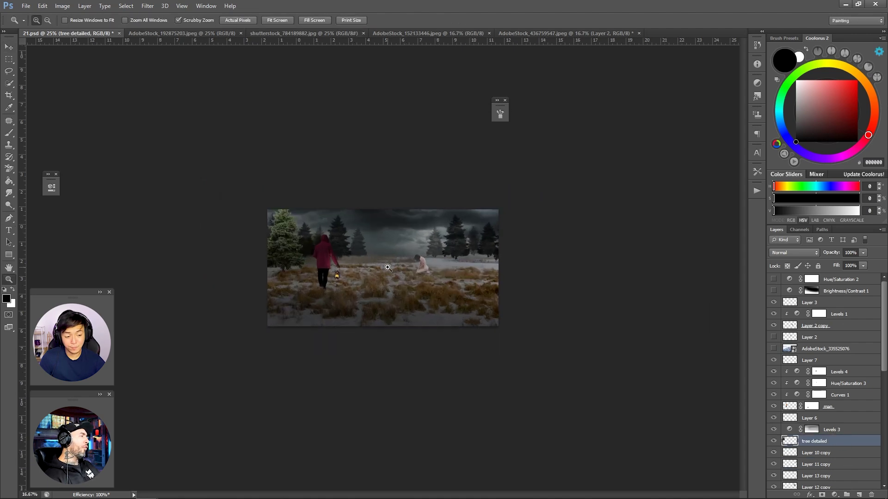
pyautogui.hotkey('ctrl', '+')
pyautogui.hotkey('ctrl', '+')
# - Pick a different tree brush tip and stamp small distant pines on a new layer
pyautogui.press('b')
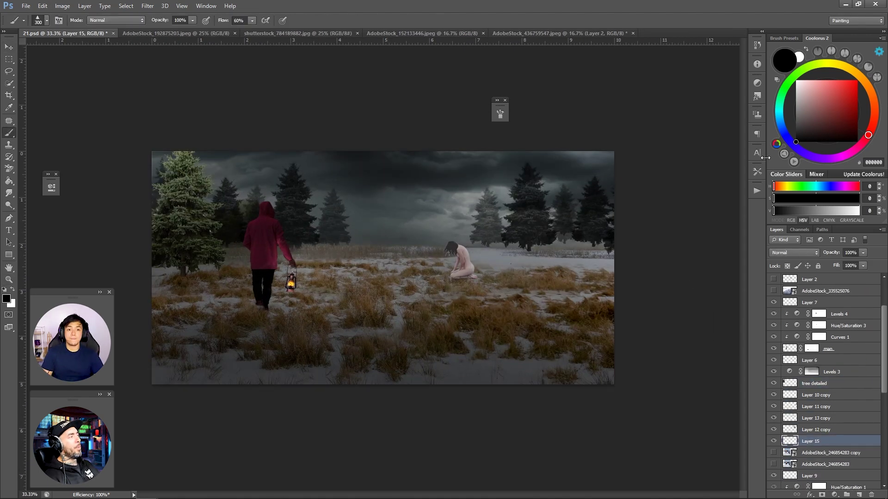
pyautogui.press('b')
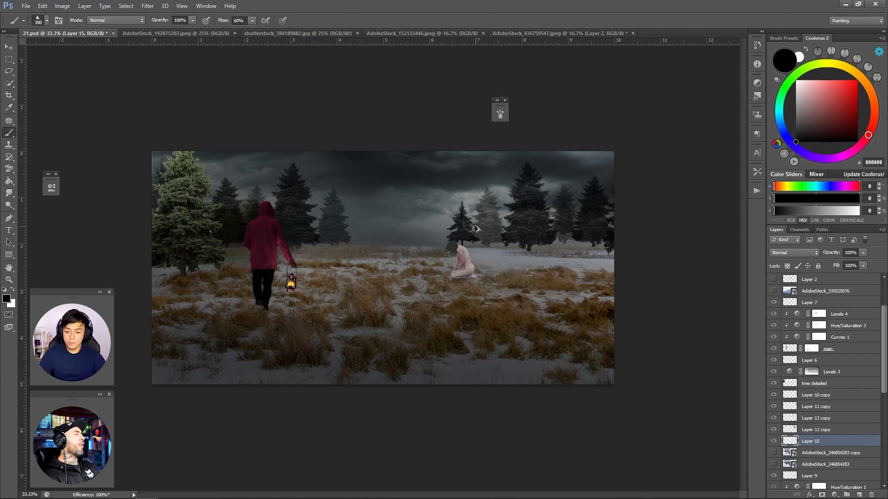
pyautogui.click(46, 20)
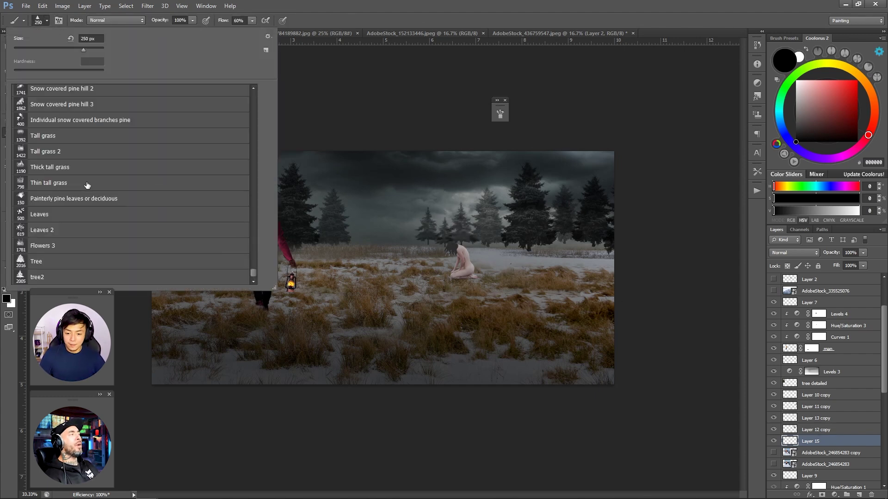
pyautogui.doubleClick(85, 185)
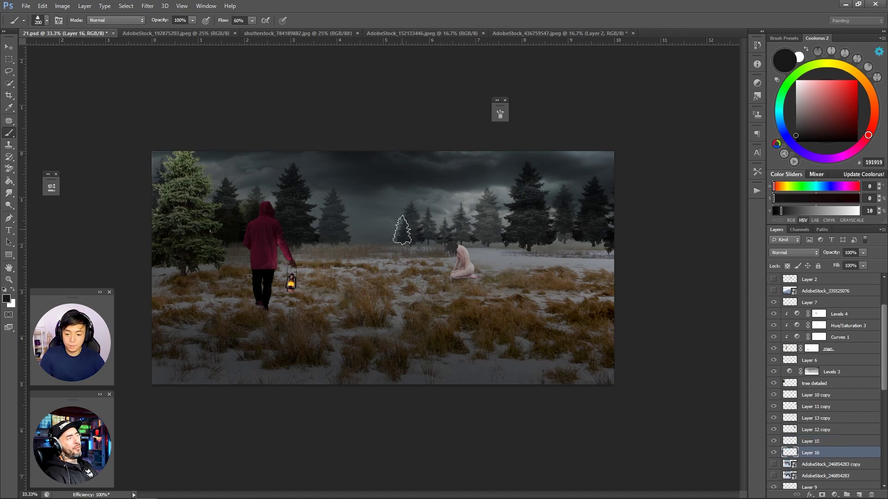
pyautogui.hotkey('ctrl', 'shift', 'alt', 'n')
pyautogui.keyDown('alt'); pyautogui.click(403, 225); pyautogui.keyUp('alt')
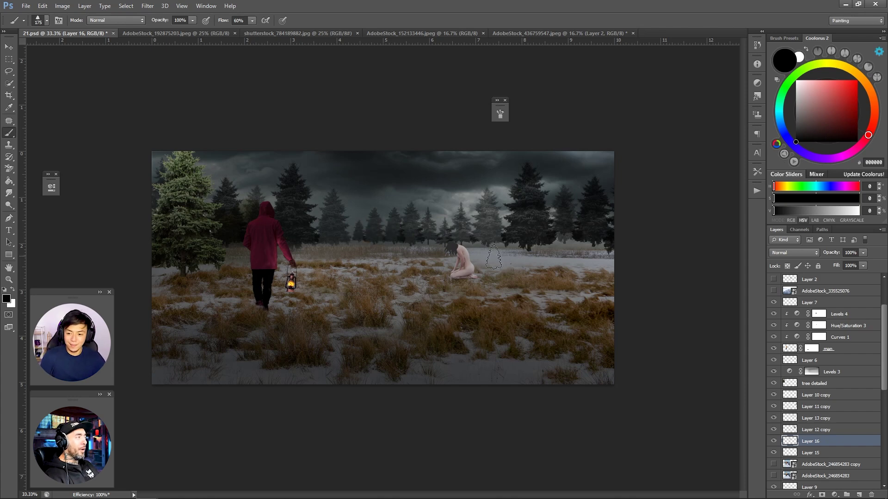
pyautogui.hotkey('ctrl', '-')
pyautogui.hotkey('ctrl', '-')
pyautogui.hotkey('ctrl', '-')
pyautogui.hotkey('ctrl', '-')
pyautogui.hotkey('ctrl', '=')
pyautogui.hotkey('ctrl', '=')
pyautogui.hotkey('ctrl', '=')
# - Shift the right-hand pine copies sideways to fine-tune their position
pyautogui.hotkey('alt', ']')
pyautogui.hotkey('alt', ']')
pyautogui.press('v')
pyautogui.moveTo(561, 306); pyautogui.dragTo(587, 307)
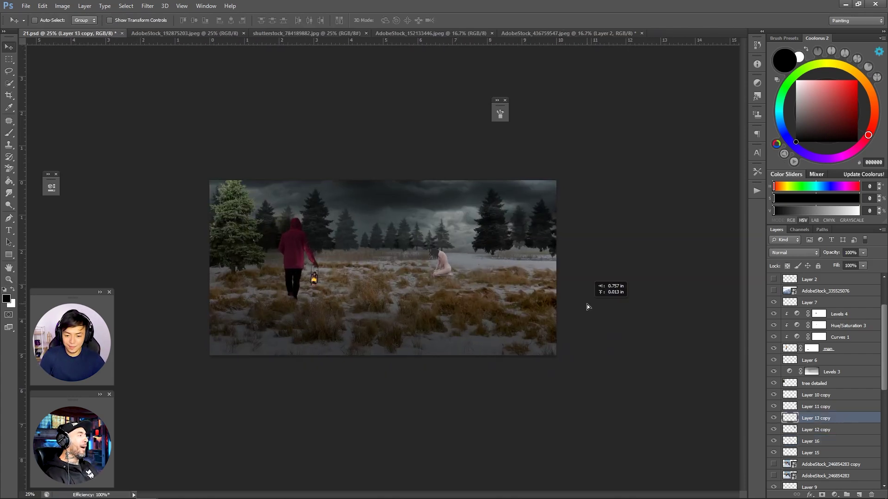
pyautogui.hotkey('ctrl', '=')
pyautogui.hotkey('ctrl', '=')
pyautogui.hotkey('ctrl', '=')
pyautogui.moveTo(485, 190); pyautogui.dragTo(586, 227)
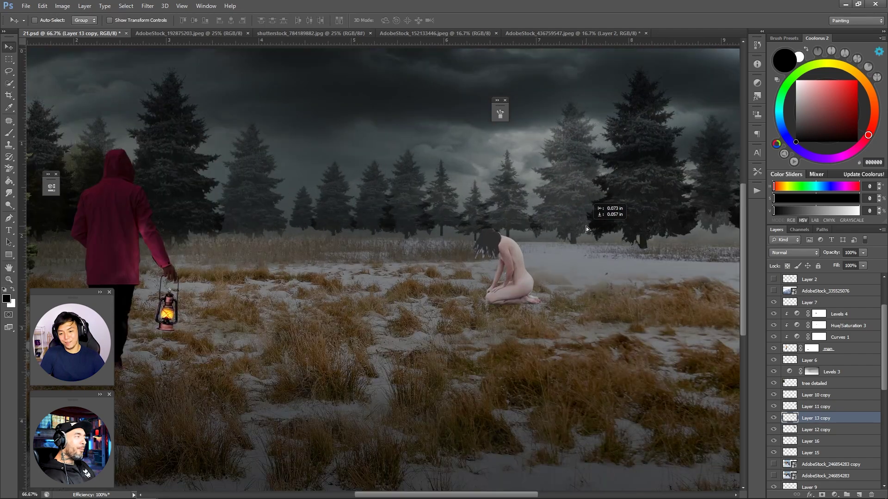
pyautogui.scroll(-5, 586, 227)
# - Try a shrunken copy of the detailed tree at the right edge, then discard it
pyautogui.hotkey('alt', ']')
pyautogui.hotkey('alt', ']')
pyautogui.hotkey('alt', ']')
pyautogui.moveTo(428, 221); pyautogui.dragTo(539, 227)
pyautogui.hotkey('ctrl', 't')
pyautogui.moveTo(583, 164); pyautogui.dragTo(572, 191)
pyautogui.press('Escape')
# - Toggle the right-hand pine copy off and on to compare, viewing the scene at 33.3%
pyautogui.press('Delete')
pyautogui.scroll(3, 383, 268)
pyautogui.scroll(-2, 382, 268)
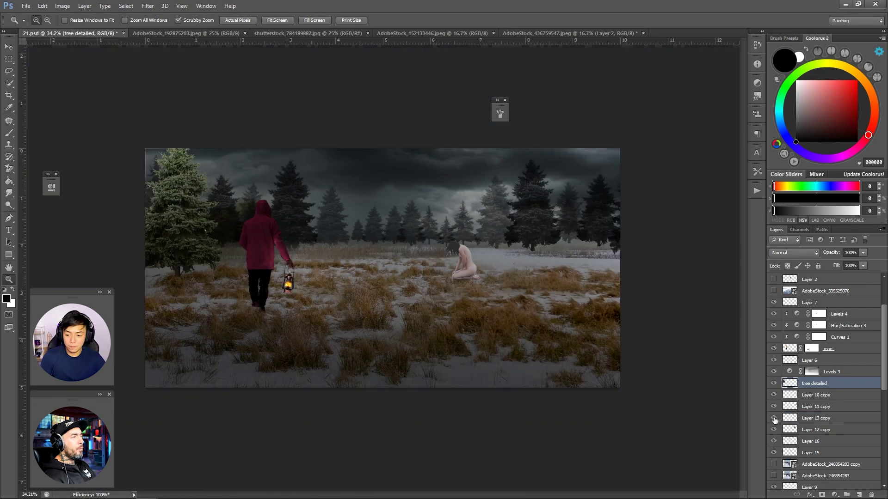
pyautogui.click(773, 418)
pyautogui.click(774, 418)
pyautogui.hotkey('ctrl', '-')
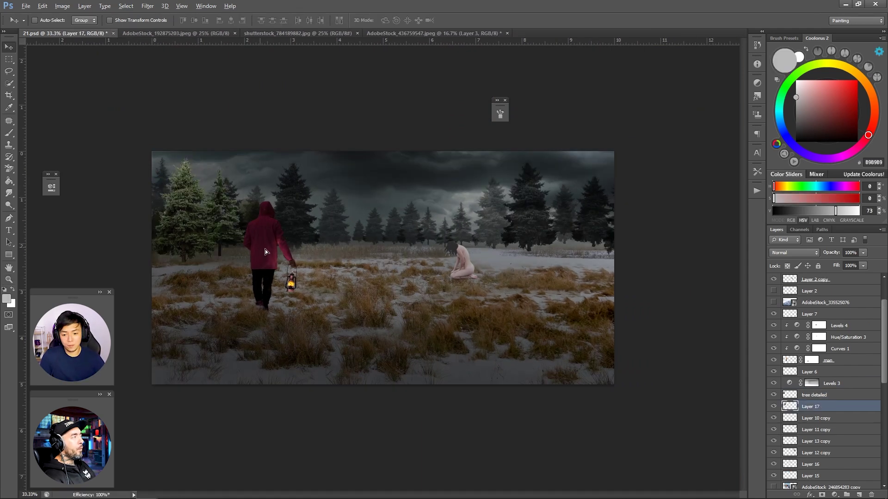
# - Duplicate the detailed tree and flip the copy horizontally beside the hooded figure
pyautogui.hotkey('ctrl', 'j')
pyautogui.hotkey('ctrl', 't')
pyautogui.rightClick(314, 234)
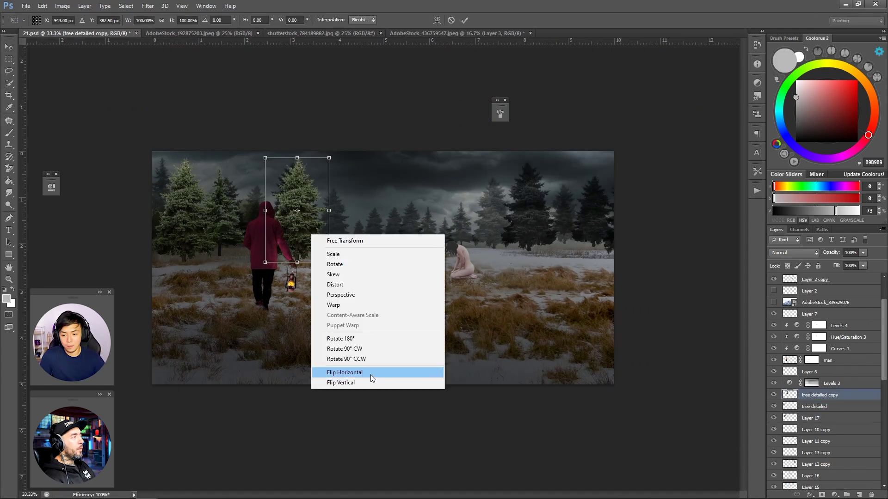
pyautogui.click(365, 369)
pyautogui.press('Return')
pyautogui.scroll(-5, 814, 393)
# - Duplicate the Layer 12 pine and open Levels to adjust the copy
pyautogui.click(773, 418)
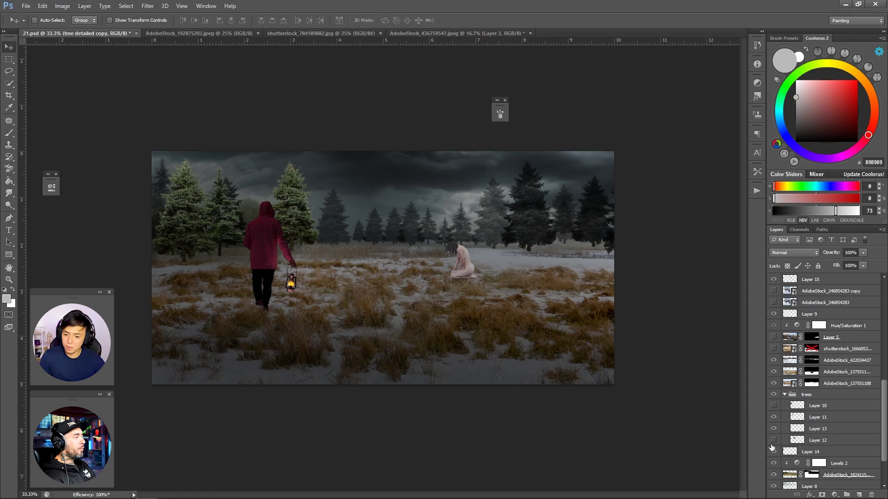
pyautogui.click(812, 444)
pyautogui.press('e')
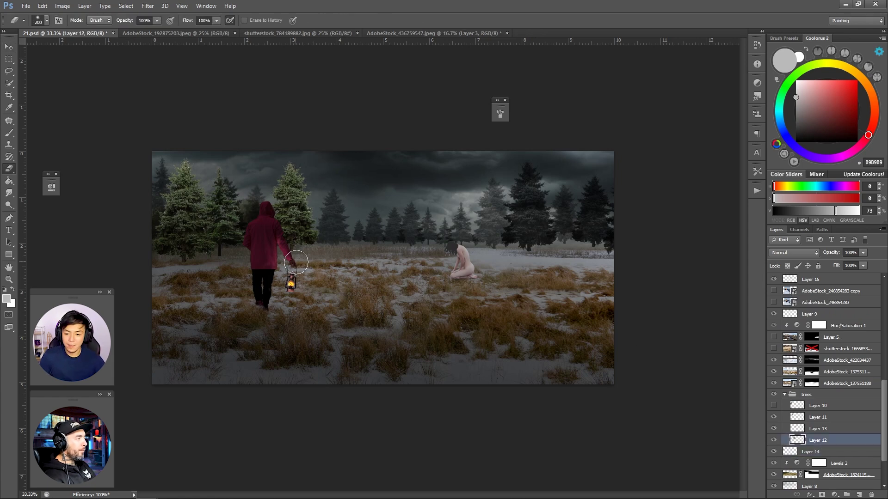
pyautogui.rightClick(818, 440)
pyautogui.click(63, 6)
pyautogui.click(185, 39)
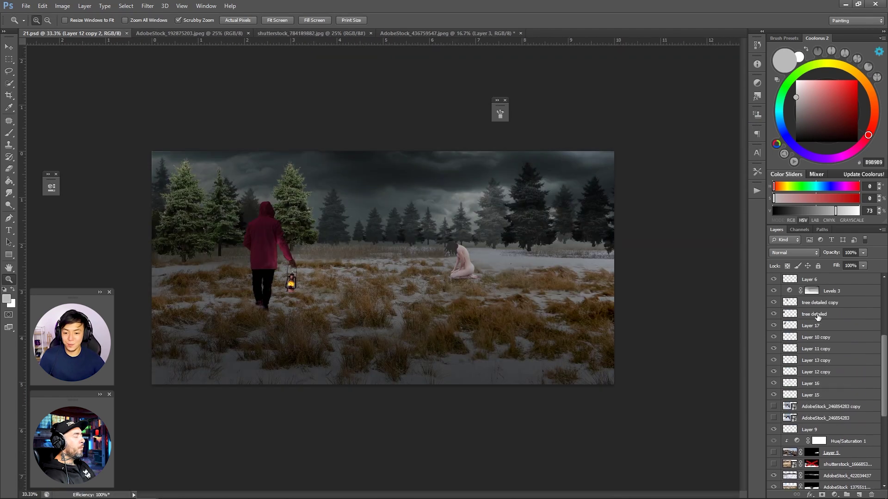
pyautogui.scroll(-4, 814, 370)
# - Show the Layer 11 pine, shift it sideways, and apply a Levels adjustment to it
pyautogui.click(775, 442)
pyautogui.click(818, 441)
pyautogui.press('v')
pyautogui.moveTo(400, 284); pyautogui.dragTo(429, 289)
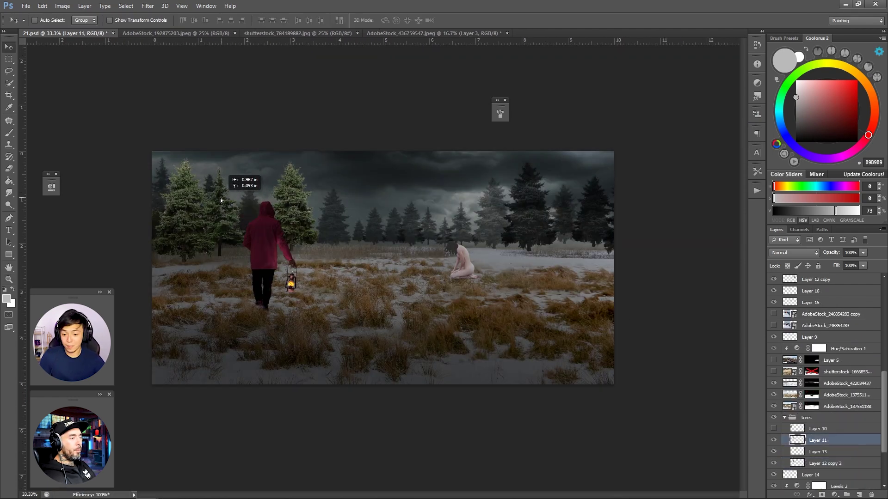
pyautogui.click(62, 5)
pyautogui.click(185, 37)
pyautogui.click(745, 117)
# - Add a Hue/Saturation adjustment at Saturation -60 above the tree detailed layer
pyautogui.scroll(-3, 823, 390)
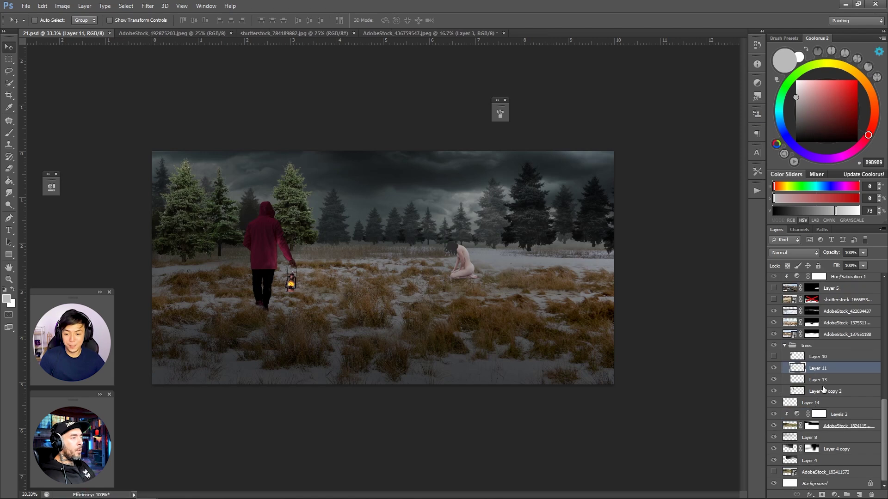
pyautogui.scroll(-2, 823, 389)
pyautogui.click(823, 345)
pyautogui.click(834, 495)
# - Group the detailed tree layers as 'trees detailed' and clip the -60 Hue/Saturation to that group
pyautogui.click(811, 380)
pyautogui.rightClick(854, 346)
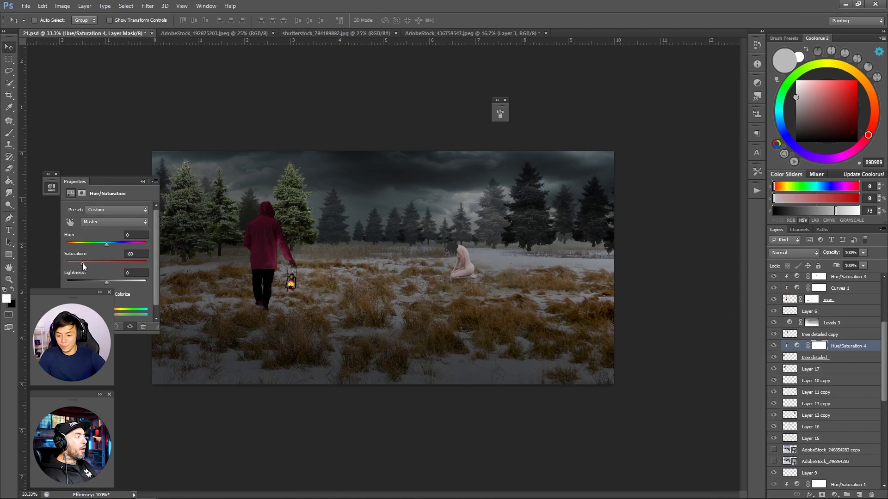
pyautogui.hotkey('ctrl', 'g')
pyautogui.doubleClick(814, 345)
pyautogui.write('trees detaile')
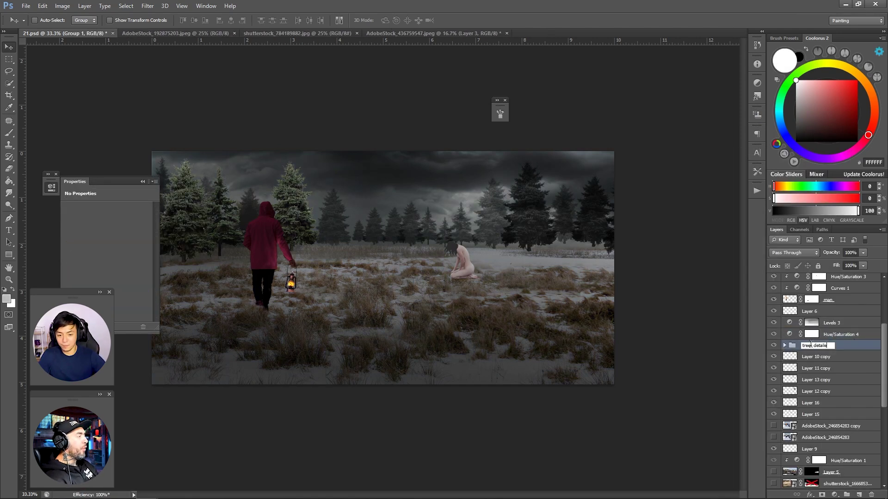
pyautogui.write('d')
pyautogui.press('Return')
pyautogui.rightClick(818, 334)
pyautogui.click(721, 258)
# - Paint black with a large soft round brush on the Levels 3 mask to brighten the foreground snow
pyautogui.click(9, 132)
pyautogui.click(819, 323)
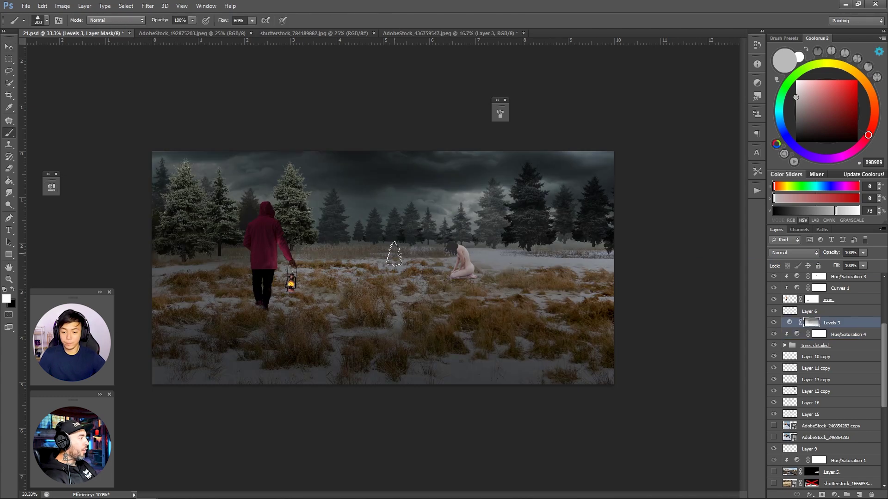
pyautogui.click(757, 171)
pyautogui.click(693, 187)
pyautogui.click(757, 171)
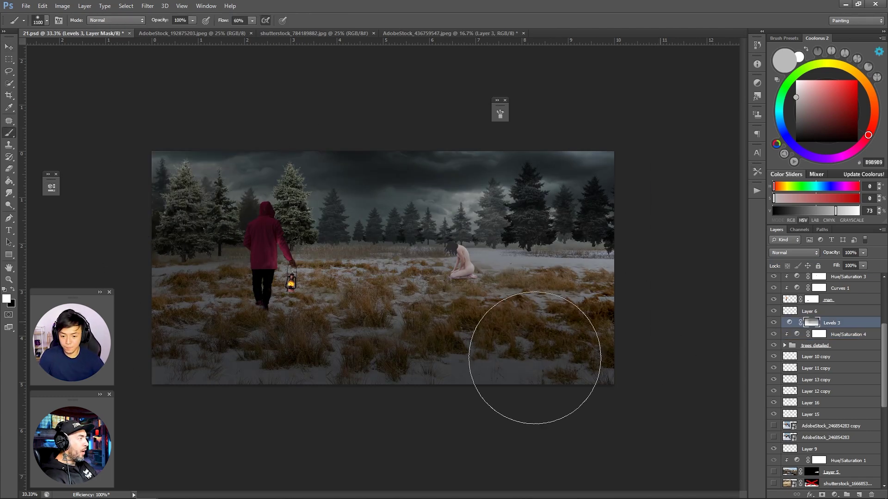
pyautogui.press('x')
pyautogui.press('[')
pyautogui.press('[')
pyautogui.press('[')
pyautogui.press('[')
pyautogui.moveTo(160, 403)
pyautogui.mouseDown()
pyautogui.moveTo(654, 268)
pyautogui.moveTo(143, 258)
pyautogui.moveTo(511, 198)
pyautogui.moveTo(136, 183)
pyautogui.mouseUp()
pyautogui.hotkey('ctrl', 'z')
pyautogui.press('z')
pyautogui.scroll(-3, 136, 182)
pyautogui.scroll(3, 137, 182)
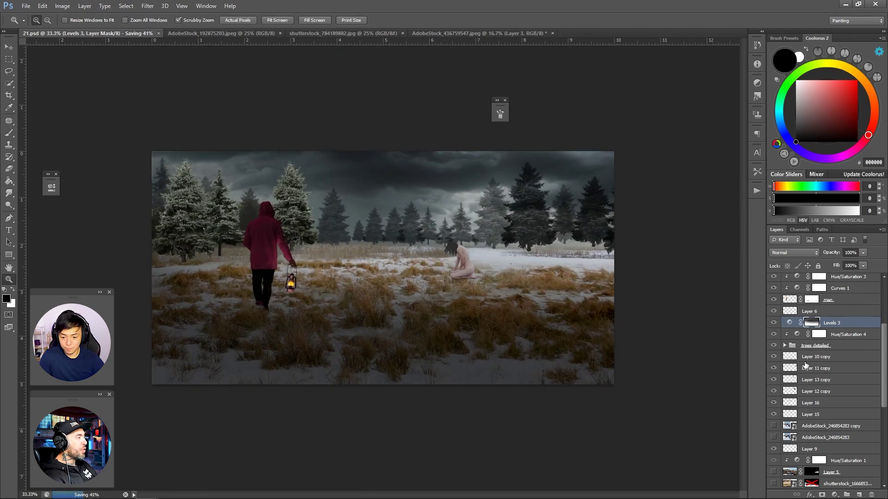
# - Add a Levels adjustment clipped to 'trees detailed' with output white 151 to darken the pines
pyautogui.click(823, 345)
pyautogui.click(835, 495)
pyautogui.click(807, 337)
pyautogui.moveTo(147, 305); pyautogui.dragTo(119, 309)
pyautogui.click(142, 181)
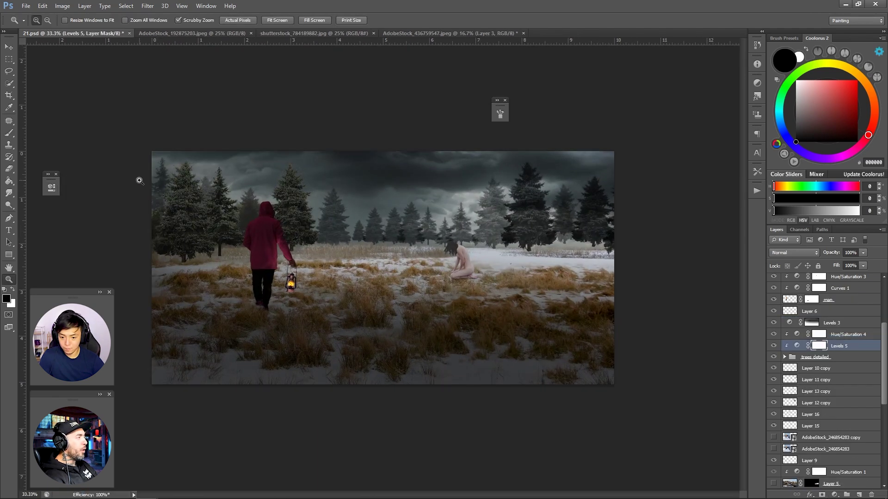
pyautogui.scroll(-2, 323, 243)
pyautogui.scroll(1, 321, 241)
pyautogui.scroll(1, 201, 221)
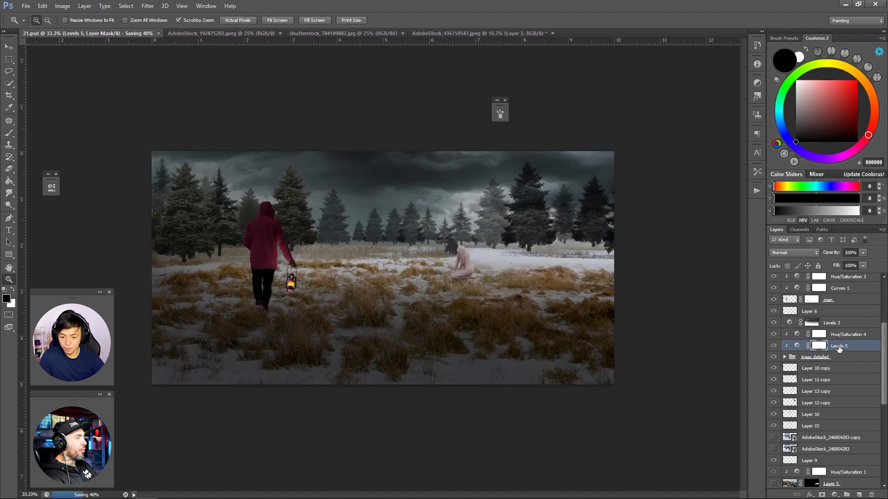
pyautogui.keyDown('ctrl'); pyautogui.click(564, 281); pyautogui.keyUp('ctrl')
# - Duplicate a detailed tree to the right edge of the scene and resize it
pyautogui.moveTo(564, 281); pyautogui.dragTo(628, 232)
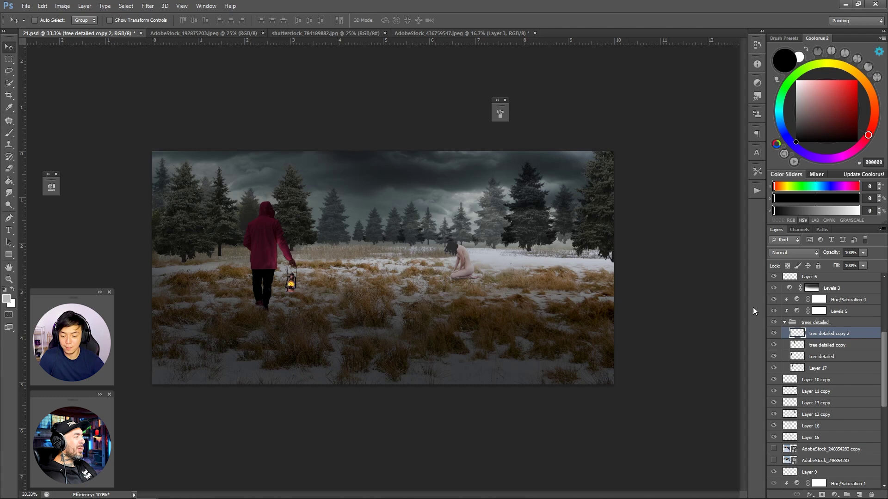
pyautogui.moveTo(224, 217); pyautogui.dragTo(583, 223)
pyautogui.hotkey('ctrl', 't')
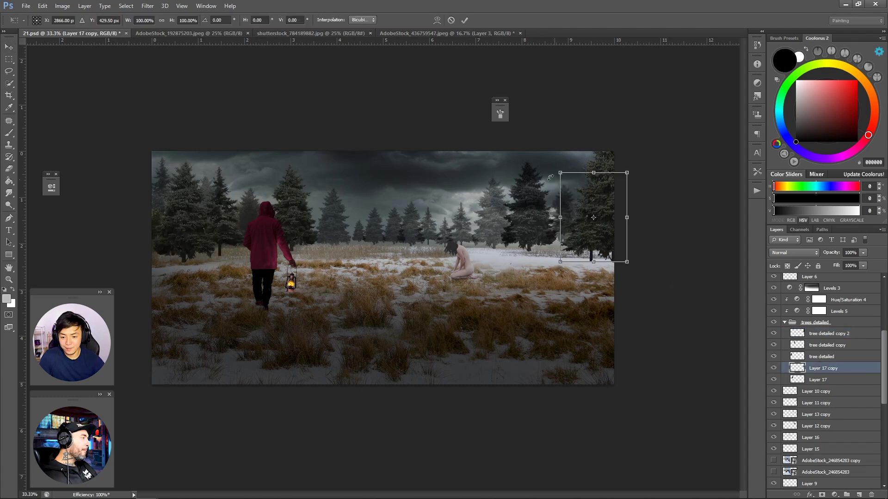
pyautogui.press('Return')
# - Apply Levels to Layer 17 copy with raised output black and lowered output white, then save
pyautogui.click(62, 5)
pyautogui.moveTo(81, 26)
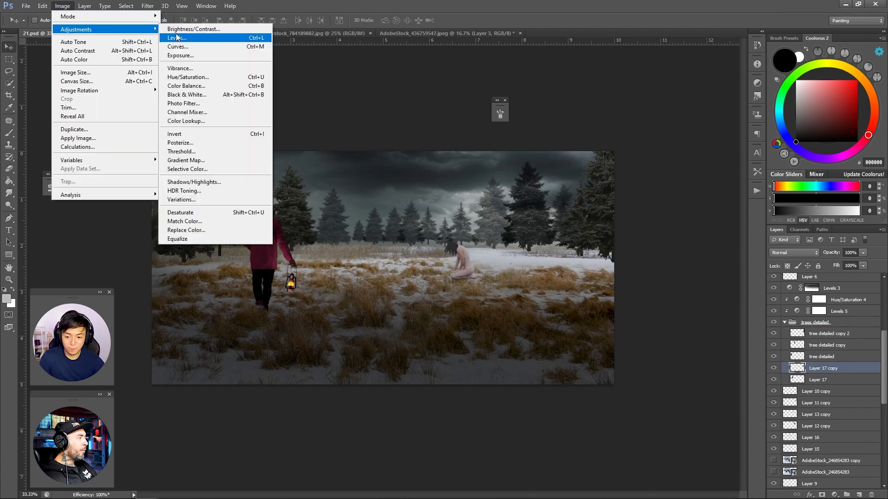
pyautogui.click(202, 36)
pyautogui.moveTo(653, 250); pyautogui.dragTo(684, 253)
pyautogui.moveTo(770, 250); pyautogui.dragTo(746, 256)
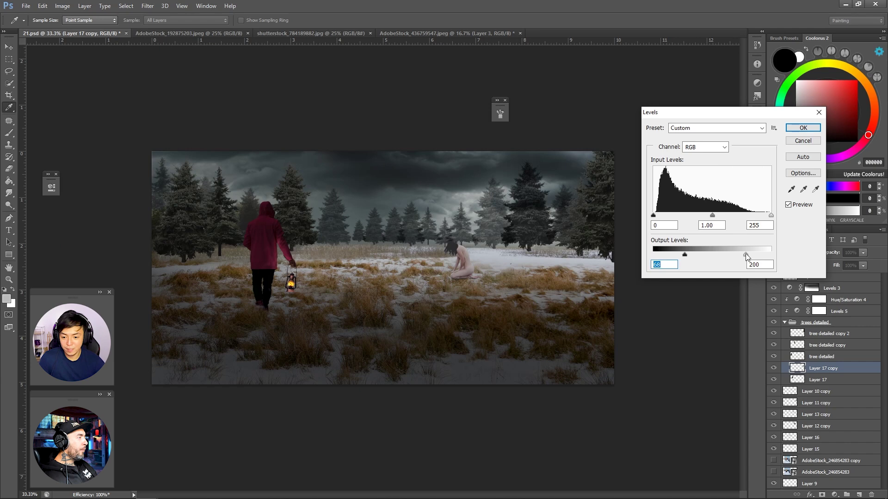
pyautogui.click(803, 128)
pyautogui.hotkey('ctrl', 's')
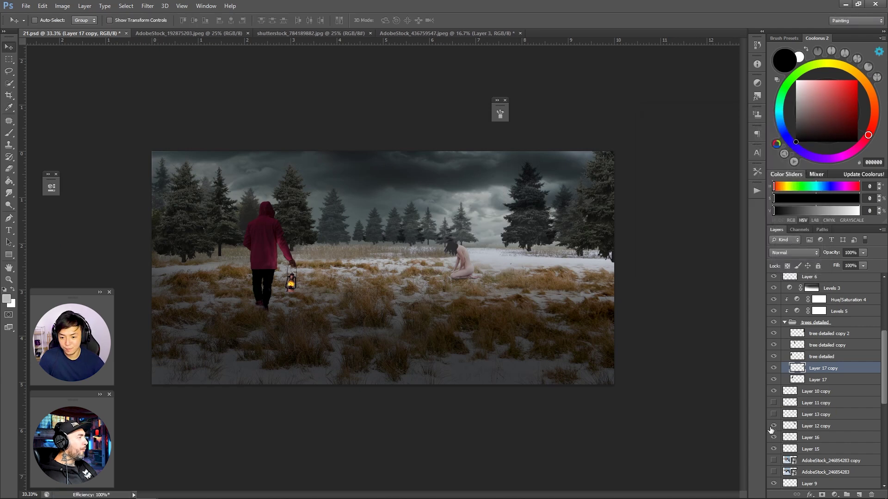
# - Hide the mid-distance pine layers Layer 12 copy, Layer 16 and Layer 15
pyautogui.moveTo(771, 426); pyautogui.dragTo(773, 449)
pyautogui.press('z')
pyautogui.hotkey('ctrl', '-')
pyautogui.hotkey('ctrl', '+')
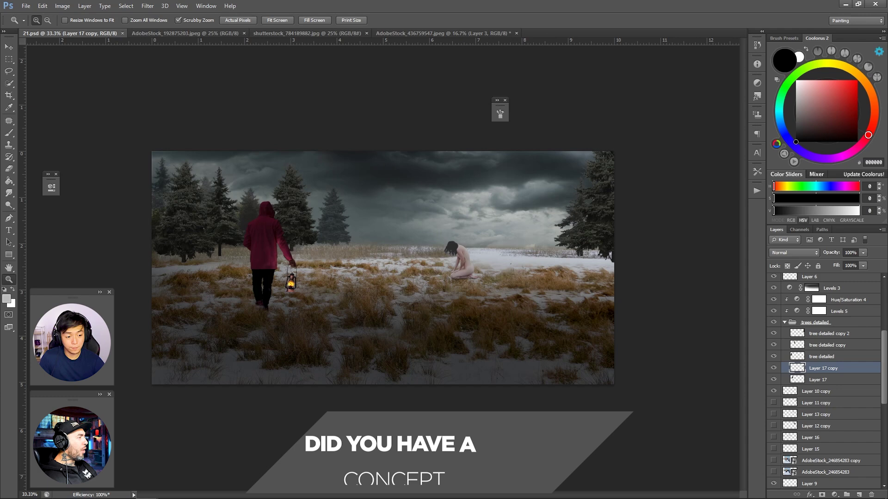
# - In the tree stock file, Alt-drag copies of Layer 3 and Layer 2 into a pine row and group them
pyautogui.hotkey('ctrl', 'shift', 'Tab')
pyautogui.press('v')
pyautogui.moveTo(277, 232); pyautogui.dragTo(337, 230)
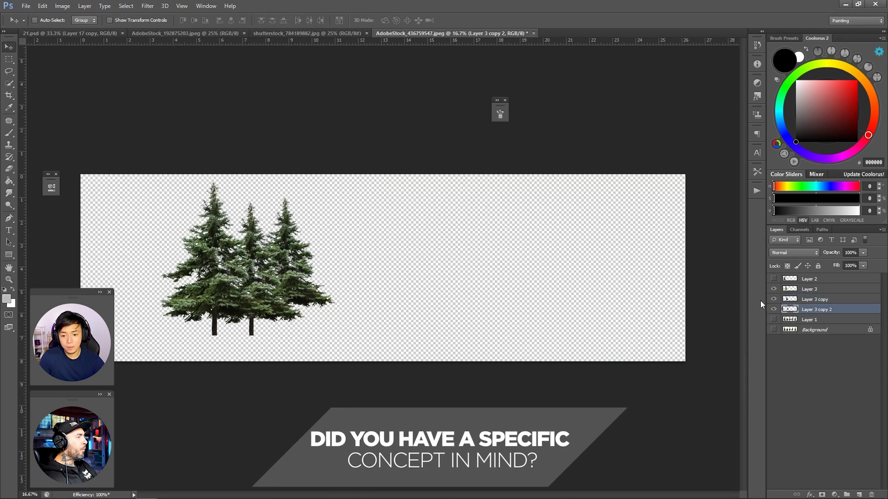
pyautogui.moveTo(324, 296); pyautogui.dragTo(341, 287)
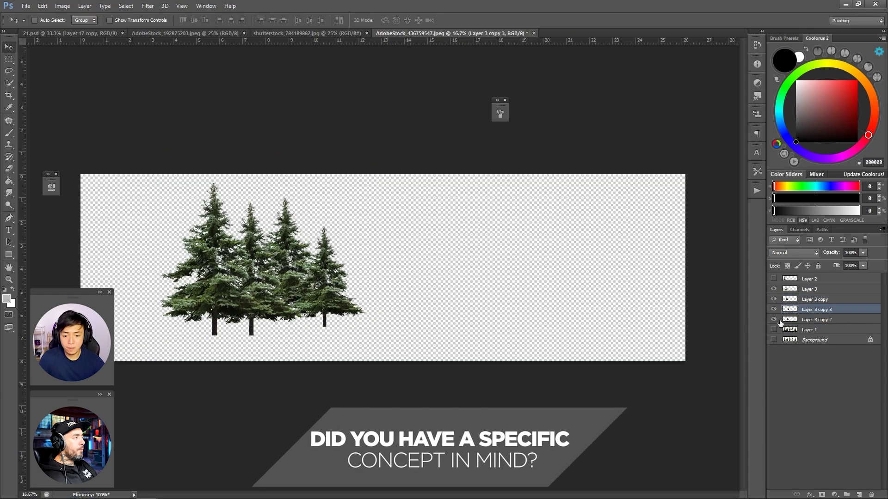
pyautogui.click(773, 279)
pyautogui.click(810, 279)
pyautogui.moveTo(277, 259)
pyautogui.mouseDown()
pyautogui.moveTo(397, 272)
pyautogui.moveTo(409, 263)
pyautogui.moveTo(279, 272)
pyautogui.mouseUp()
pyautogui.hotkey('ctrl', 't')
pyautogui.press('Return')
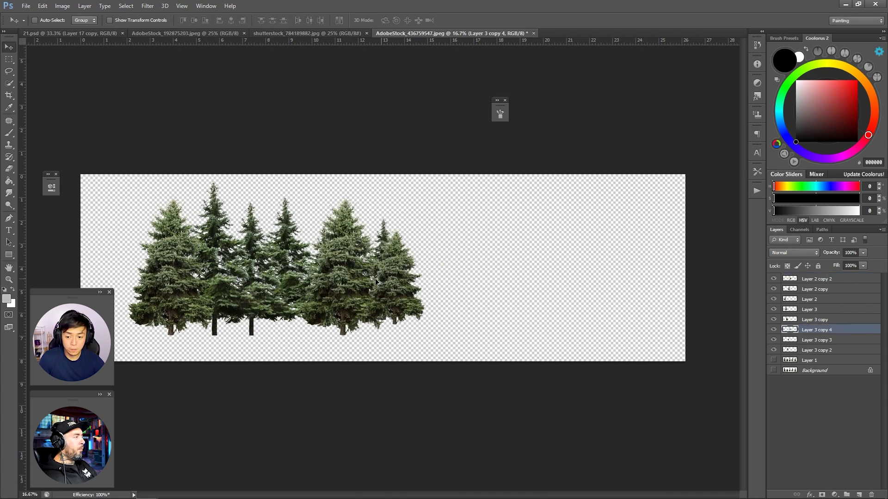
pyautogui.hotkey('ctrl', 'g')
# - Drag Group 1 into 21.psd and scale it to about a third of its size
pyautogui.moveTo(816, 279); pyautogui.dragTo(379, 268)
pyautogui.hotkey('ctrl', 't')
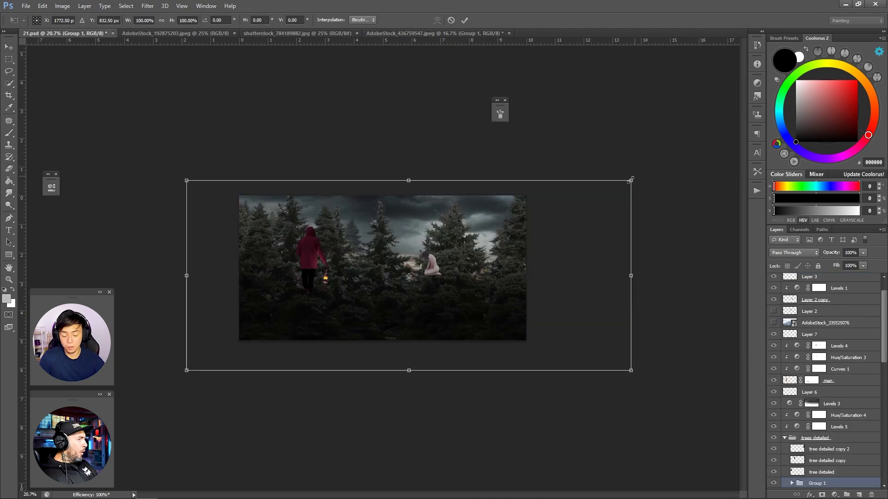
pyautogui.moveTo(630, 370); pyautogui.dragTo(481, 306)
pyautogui.press('Return')
# - Move the group up the layer stack, rename it 'trees far away', and shrink it further
pyautogui.scroll(-5, 811, 416)
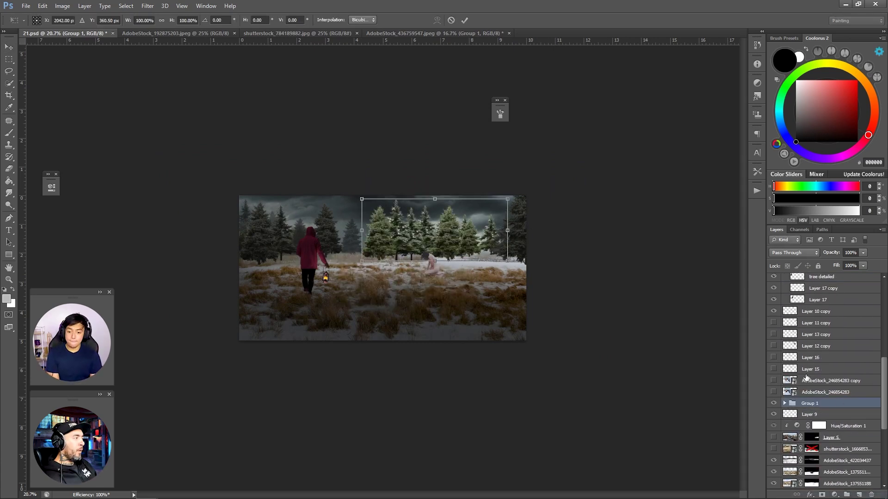
pyautogui.moveTo(813, 356); pyautogui.dragTo(817, 315)
pyautogui.write('away')
pyautogui.press('Return')
pyautogui.hotkey('ctrl', 't')
pyautogui.moveTo(501, 200); pyautogui.dragTo(470, 211)
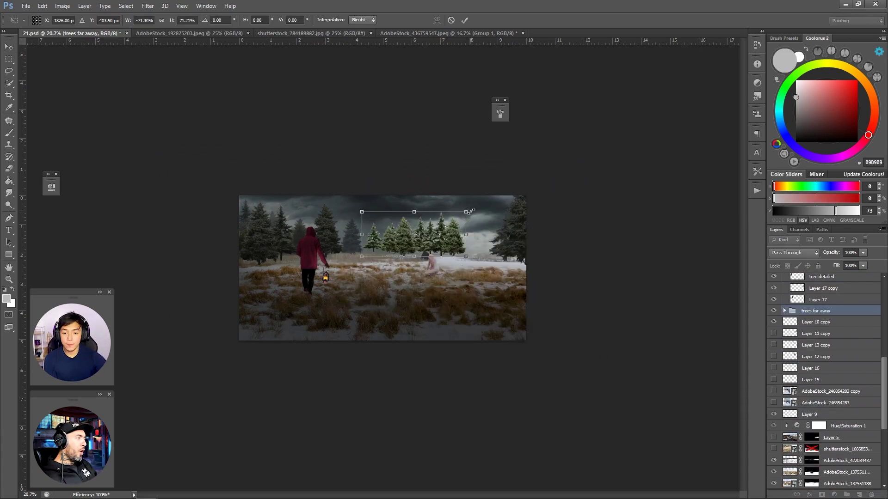
pyautogui.press('Return')
pyautogui.hotkey('ctrl', '+')
pyautogui.hotkey('ctrl', '+')
pyautogui.hotkey('ctrl', '+')
pyautogui.scroll(-5, 835, 411)
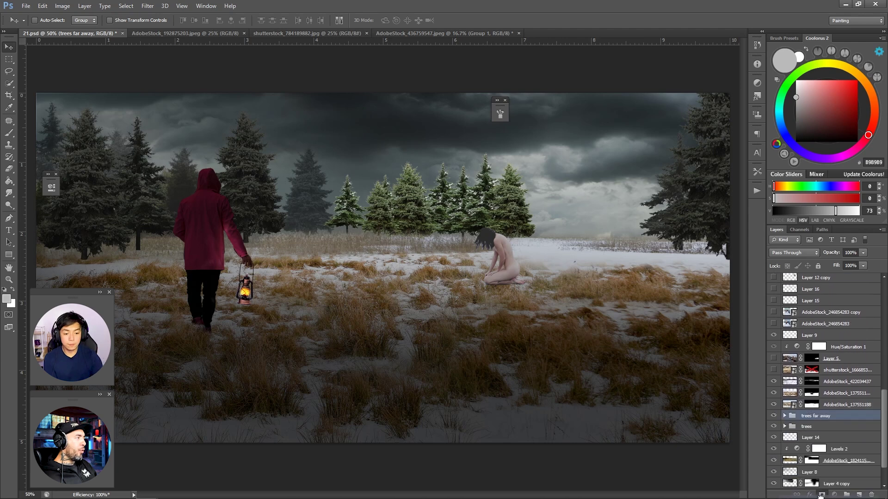
# - Add a Hue/Saturation at -70 and a clipped Levels lowering output white for the distant trees
pyautogui.click(834, 495)
pyautogui.moveTo(107, 263); pyautogui.dragTo(84, 267)
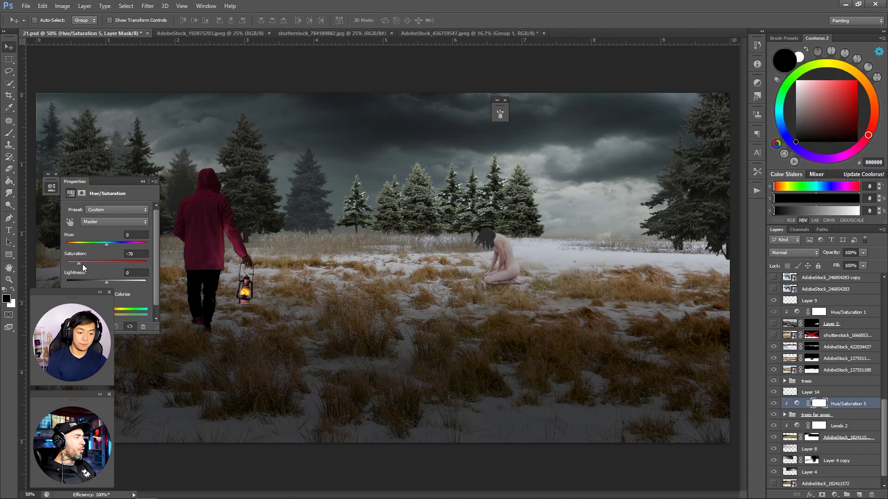
pyautogui.click(776, 425)
pyautogui.click(834, 495)
pyautogui.click(813, 334)
pyautogui.moveTo(147, 303); pyautogui.dragTo(108, 299)
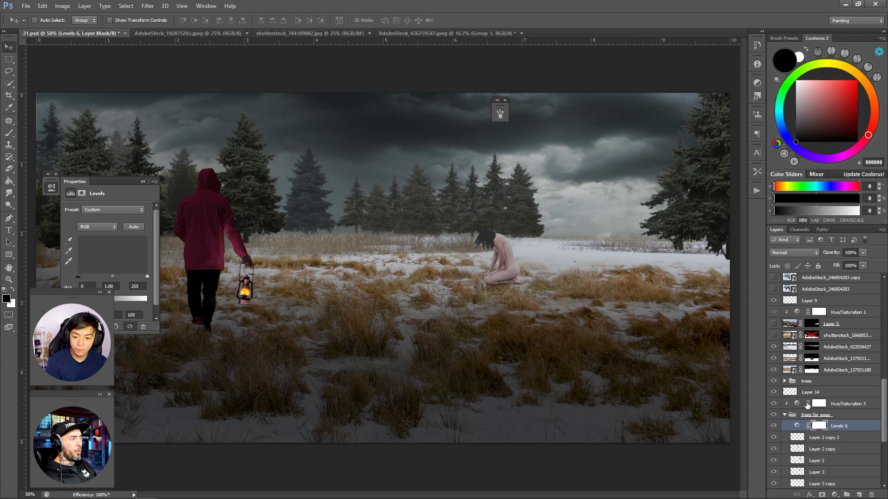
# - Shift the Layer 2 trees to the left and apply a Levels adjustment to Layer 3 copy
pyautogui.click(817, 460)
pyautogui.scroll(-1, 816, 416)
pyautogui.hotkey('ctrl', '-')
pyautogui.moveTo(611, 285); pyautogui.dragTo(483, 209)
pyautogui.click(832, 460)
pyautogui.hotkey('ctrl', 'l')
pyautogui.press('Escape')
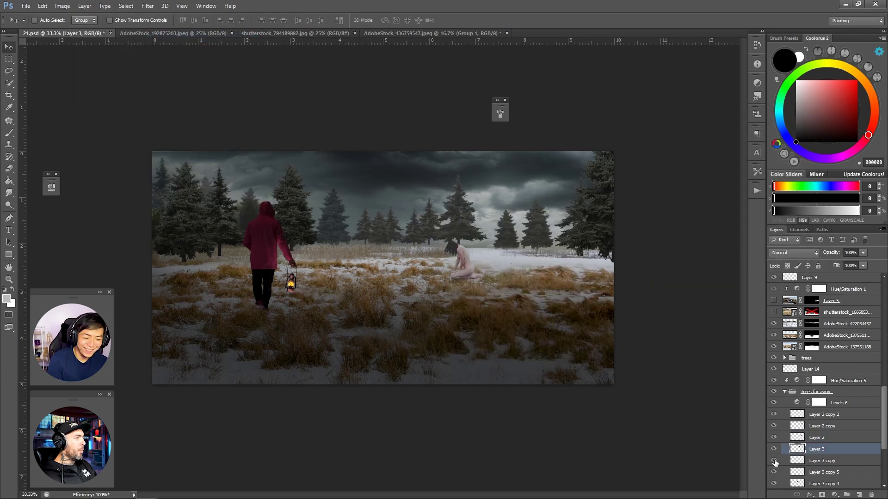
# - Apply Levels to the Layer 3 copy 2 and Layer 3 copy 4 pines, nudging one tree
pyautogui.scroll(-1, 770, 475)
pyautogui.click(823, 484)
pyautogui.hotkey('ctrl', 'l')
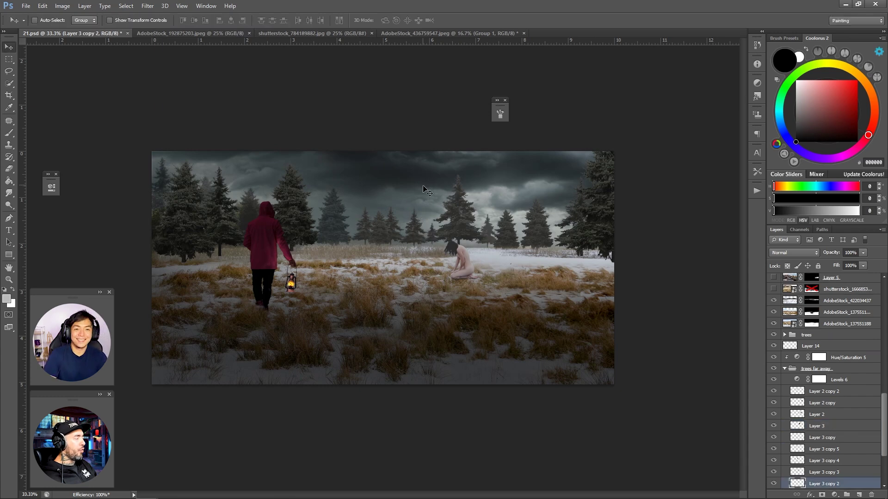
pyautogui.click(802, 128)
pyautogui.click(126, 6)
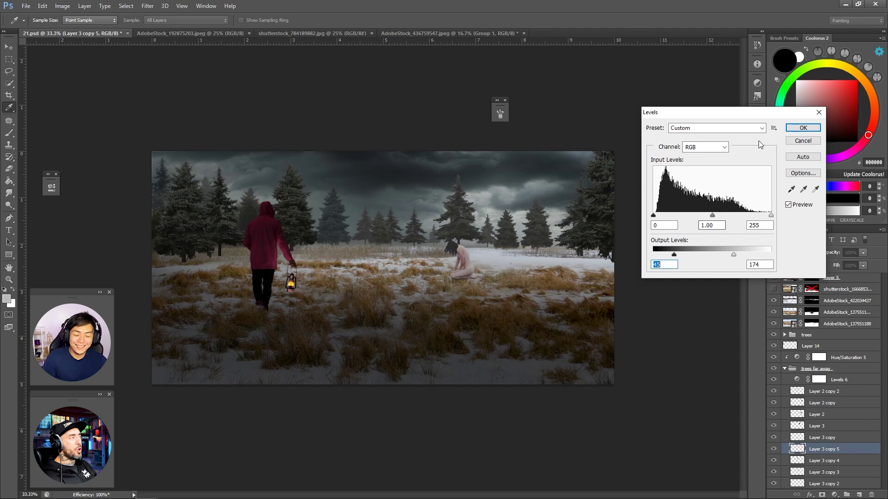
pyautogui.press('Return')
pyautogui.moveTo(376, 241); pyautogui.dragTo(381, 244)
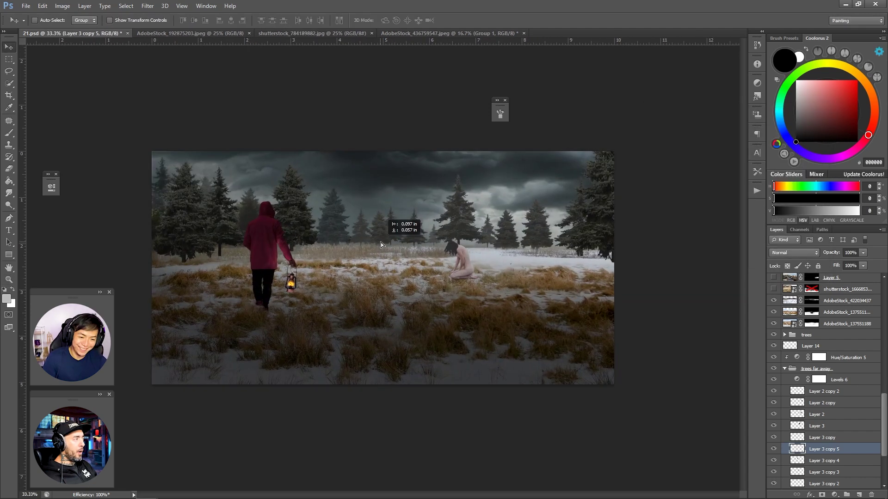
pyautogui.keyDown('ctrl'); pyautogui.click(541, 328); pyautogui.keyUp('ctrl')
pyautogui.press('Return')
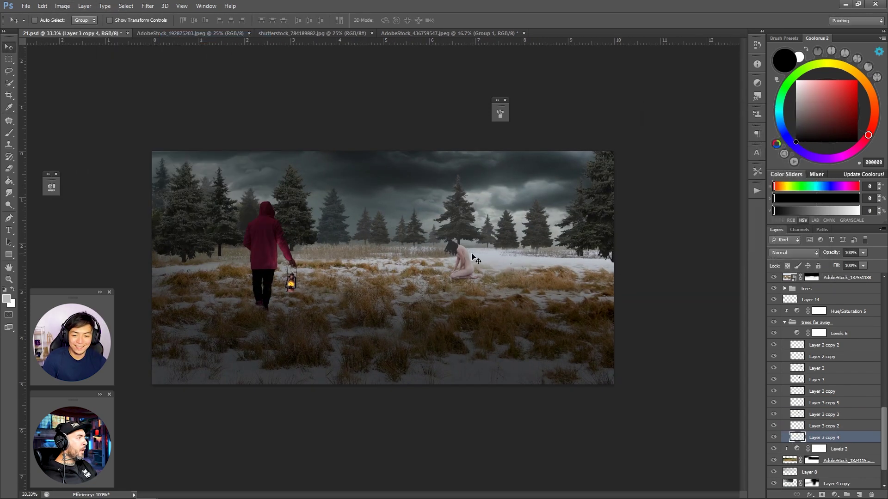
# - Show Layer 3 copy 5, transform it, and adjust its brightness with Levels
pyautogui.click(774, 403)
pyautogui.click(784, 403)
pyautogui.hotkey('ctrl', 't')
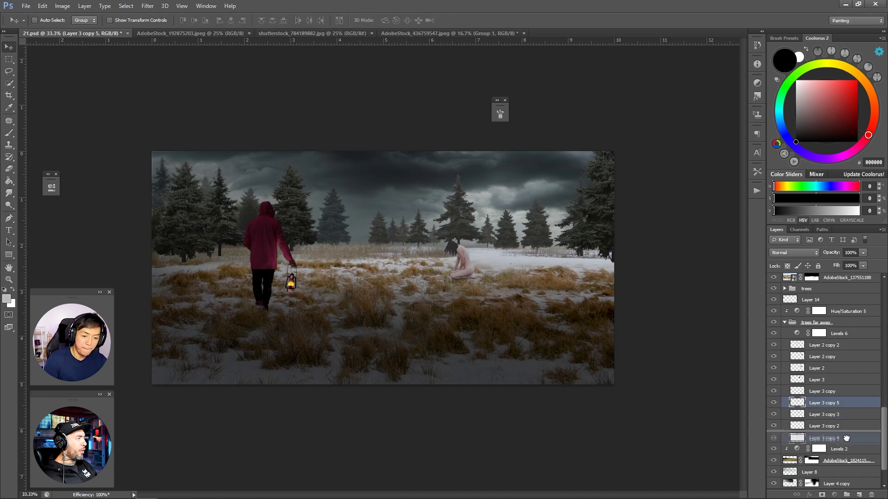
pyautogui.hotkey('ctrl', 'l')
pyautogui.press('Return')
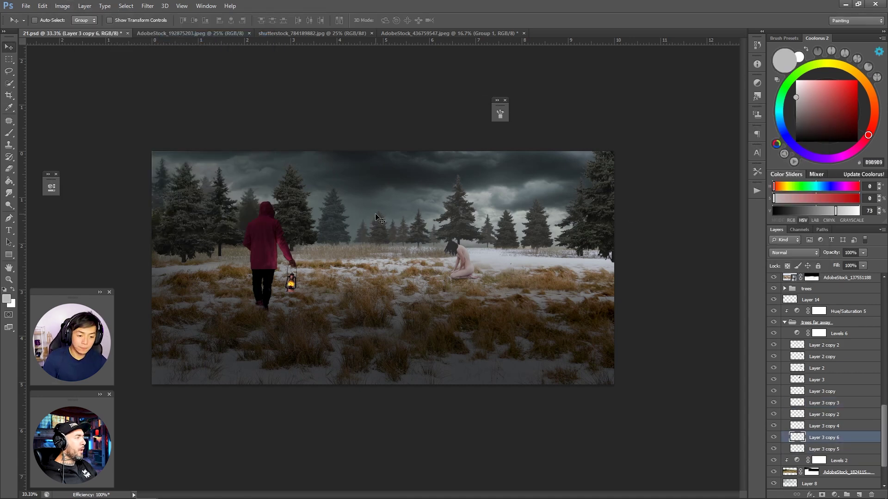
# - Alt-drag more pine copies along the horizon and vary each copy's brightness with Levels
pyautogui.moveTo(378, 218)
pyautogui.mouseDown()
pyautogui.moveTo(403, 240)
pyautogui.moveTo(367, 232)
pyautogui.moveTo(383, 209)
pyautogui.moveTo(376, 226)
pyautogui.mouseUp()
pyautogui.hotkey('ctrl', '1')
pyautogui.hotkey('ctrl', 'l')
pyautogui.press('Return')
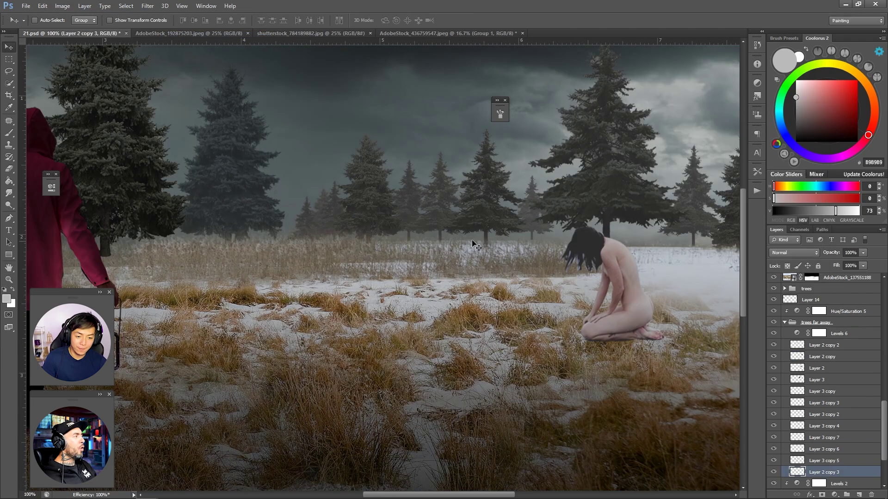
pyautogui.hotkey('ctrl', 'l')
pyautogui.moveTo(530, 239); pyautogui.dragTo(597, 194)
pyautogui.press('Return')
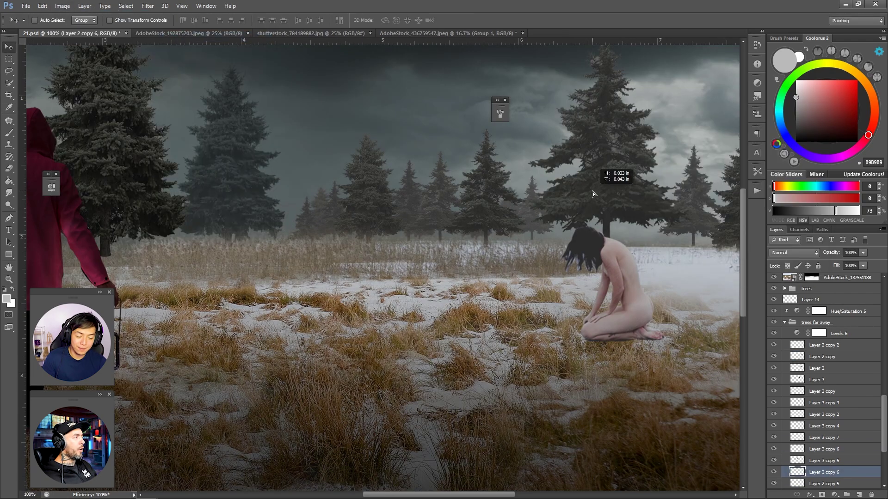
pyautogui.press('z')
pyautogui.hotkey('ctrl', '-')
pyautogui.hotkey('ctrl', '-')
# - Duplicate the selected distant tree layers and group the copies as Group 1 copy
pyautogui.keyDown('shift'); pyautogui.click(822, 392); pyautogui.keyUp('shift')
pyautogui.hotkey('ctrl', 'j')
pyautogui.press('v')
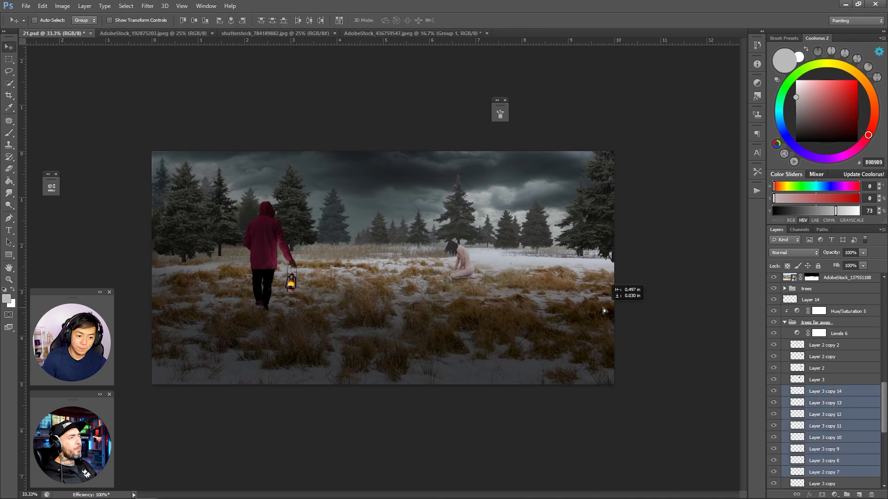
pyautogui.hotkey('ctrl', 'g')
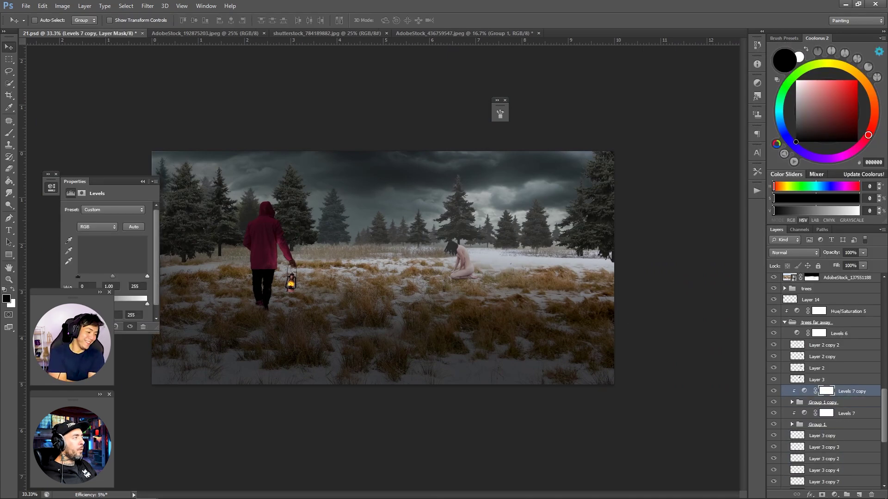
# - Add a Hue/Saturation adjustment layer that desaturates the warm grass of the scene
pyautogui.press('z')
pyautogui.scroll(-5, 823, 393)
pyautogui.click(835, 494)
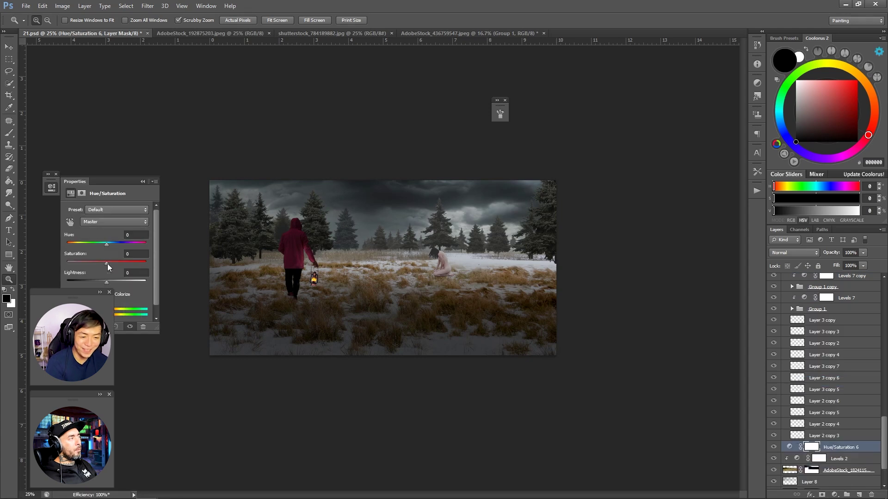
pyautogui.moveTo(107, 263); pyautogui.dragTo(72, 263)
pyautogui.scroll(5, 823, 369)
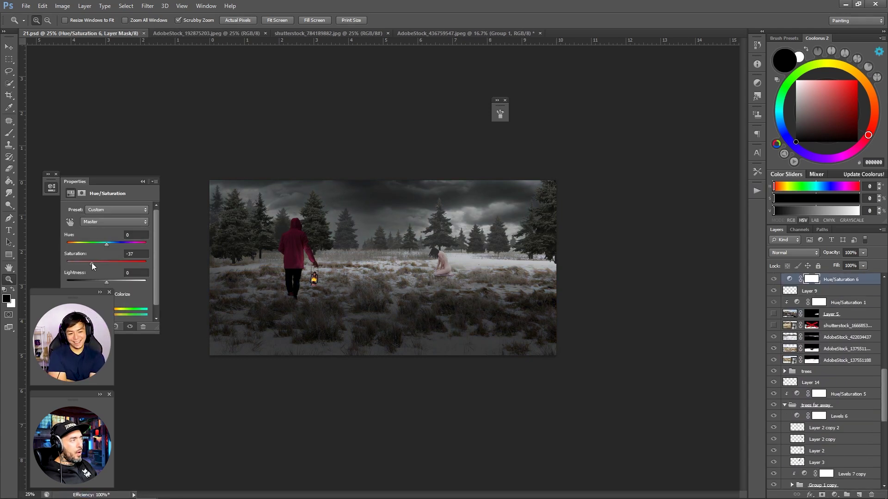
# - Collapse the trees detailed group and add a blank layer with a mid-grey paint colour
pyautogui.click(785, 314)
pyautogui.click(785, 315)
pyautogui.click(802, 304)
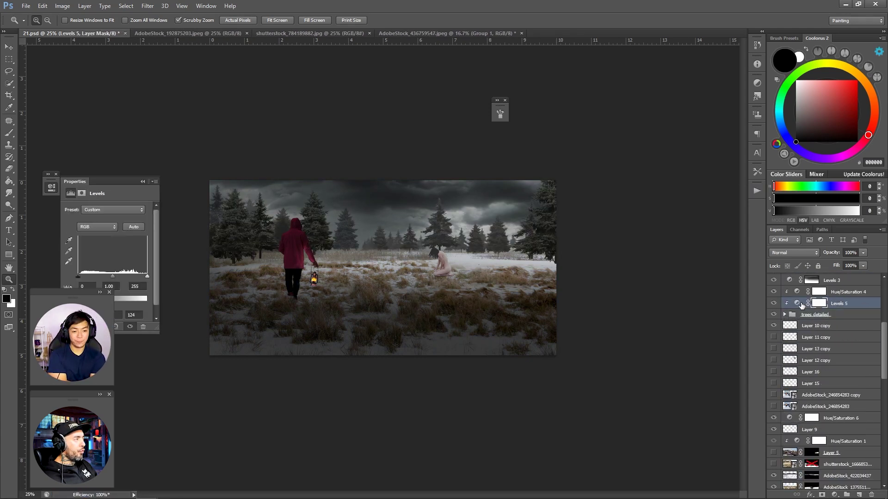
pyautogui.click(832, 331)
pyautogui.hotkey('ctrl', 'shift', 'alt', 'n')
pyautogui.keyDown('alt'); pyautogui.click(269, 242); pyautogui.keyUp('alt')
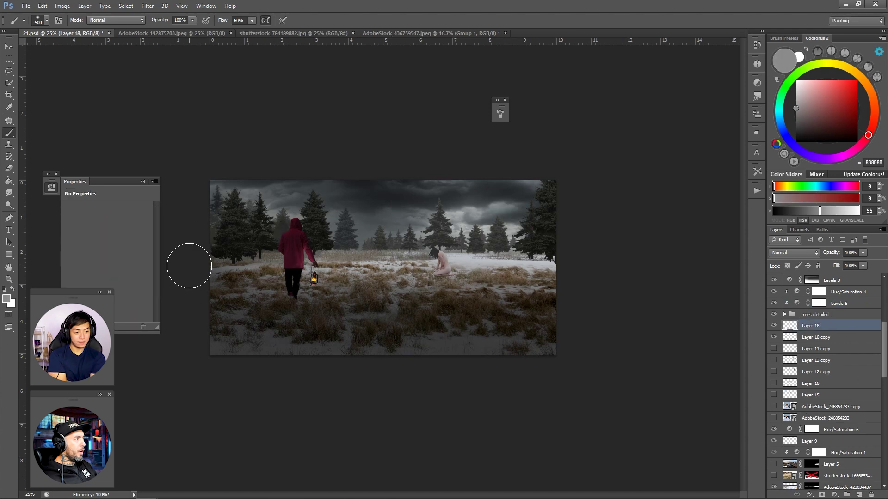
# - Duplicate a left pine, move the copy below Layer 17 into trees far away, and darken it with Levels
pyautogui.moveTo(380, 308); pyautogui.dragTo(392, 309)
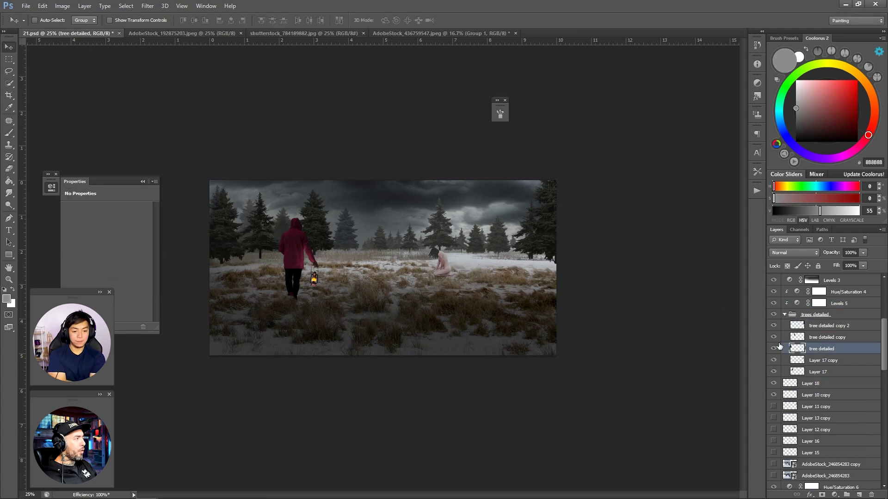
pyautogui.moveTo(358, 272); pyautogui.dragTo(342, 273)
pyautogui.moveTo(828, 337); pyautogui.dragTo(805, 396)
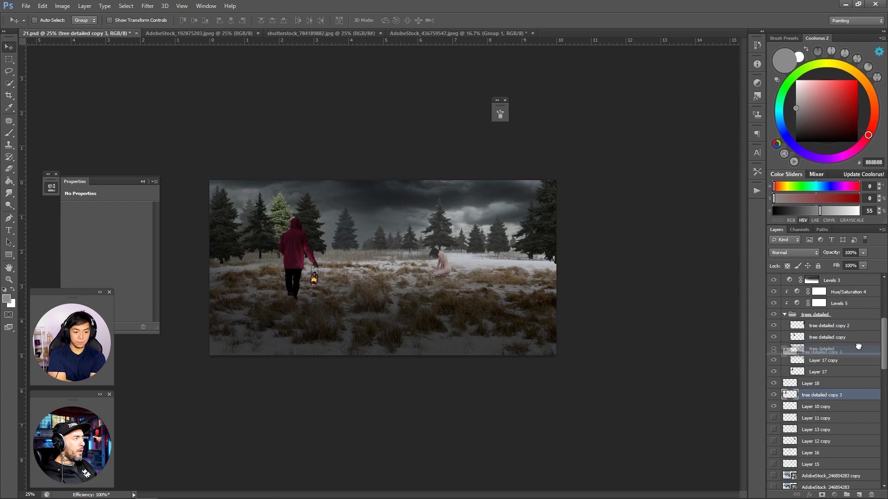
pyautogui.moveTo(858, 346); pyautogui.dragTo(855, 377)
pyautogui.hotkey('ctrl', 'l')
pyautogui.press('Return')
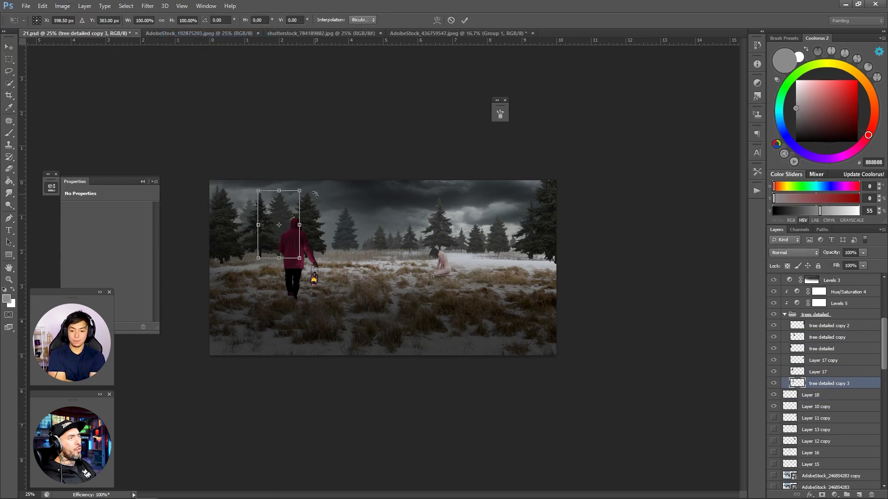
pyautogui.hotkey('ctrl', '[')
pyautogui.hotkey('ctrl', '[')
pyautogui.hotkey('ctrl', '[')
pyautogui.hotkey('ctrl', '[')
pyautogui.hotkey('ctrl', '[')
pyautogui.hotkey('ctrl', '[')
pyautogui.hotkey('ctrl', '[')
pyautogui.hotkey('ctrl', '[')
pyautogui.hotkey('ctrl', '[')
pyautogui.hotkey('ctrl', '[')
pyautogui.hotkey('ctrl', '[')
pyautogui.hotkey('ctrl', '[')
pyautogui.hotkey('ctrl', '[')
pyautogui.hotkey('ctrl', '[')
pyautogui.hotkey('ctrl', '[')
pyautogui.hotkey('ctrl', '[')
pyautogui.hotkey('ctrl', '[')
pyautogui.hotkey('ctrl', '[')
pyautogui.hotkey('ctrl', '[')
pyautogui.hotkey('ctrl', '[')
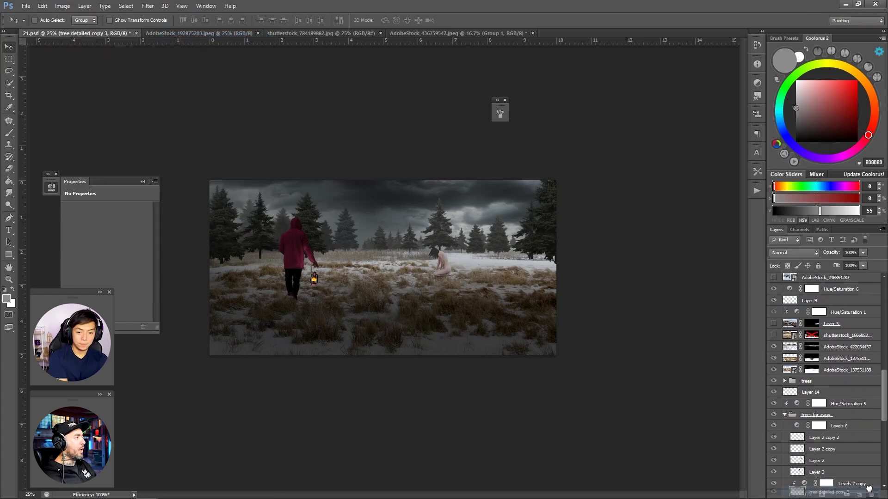
pyautogui.hotkey('ctrl', 'alt', 'l')
pyautogui.press('Return')
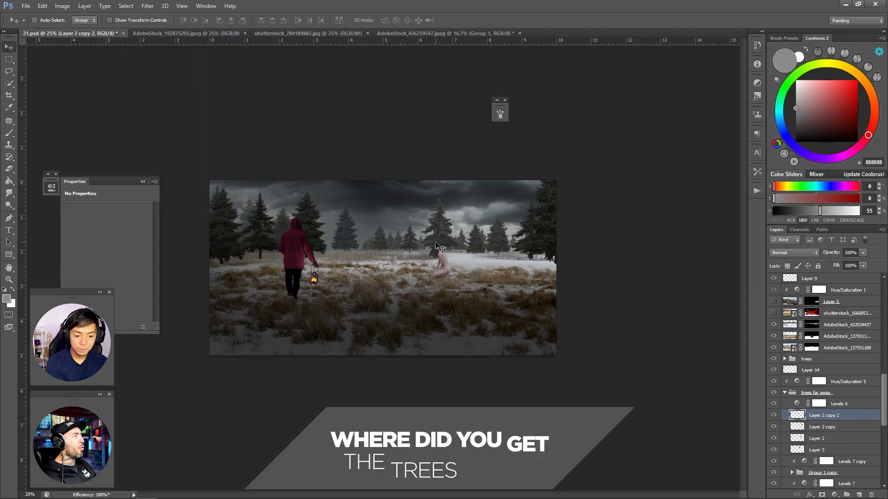
# - Darken the tree detailed copy, duplicate it, and shrink the duplicate onto the horizon behind the hooded figure
pyautogui.scroll(6, 856, 351)
pyautogui.click(874, 326)
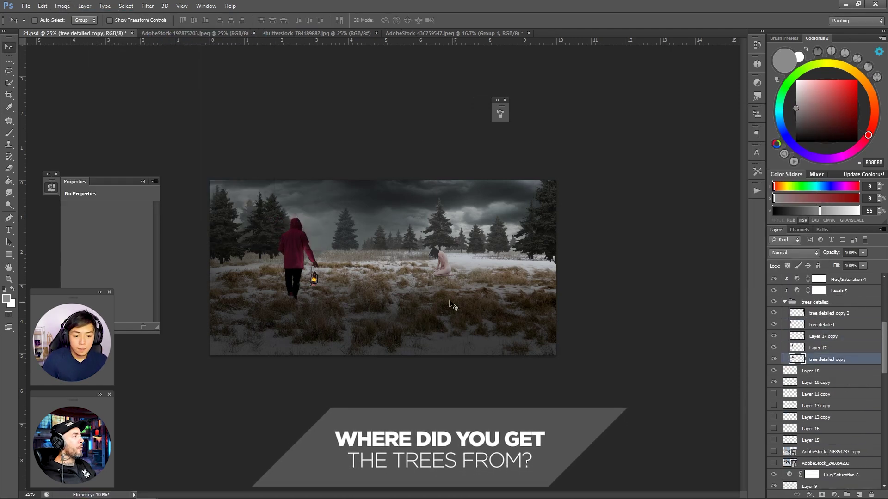
pyautogui.hotkey('ctrl', 'l')
pyautogui.press('Return')
pyautogui.hotkey('ctrl', 'j')
pyautogui.press('v')
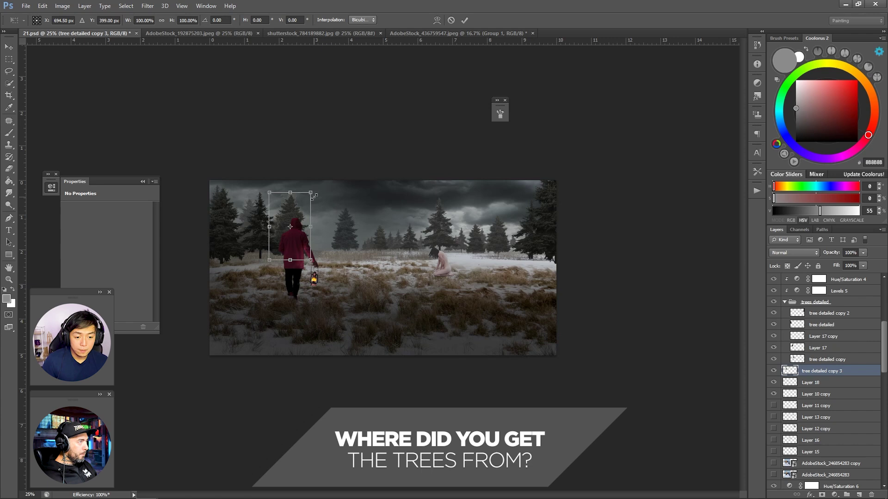
pyautogui.moveTo(448, 304); pyautogui.dragTo(448, 308)
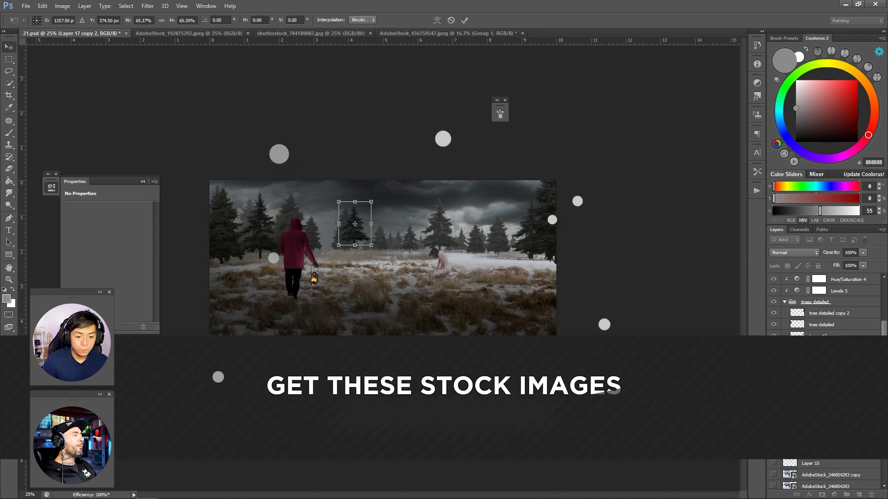
pyautogui.hotkey('ctrl', 'l')
pyautogui.moveTo(653, 255); pyautogui.dragTo(670, 255)
pyautogui.press('Return')
# - Duplicate the small horizon tree and darken the copy by reapplying the last Levels settings
pyautogui.press('z')
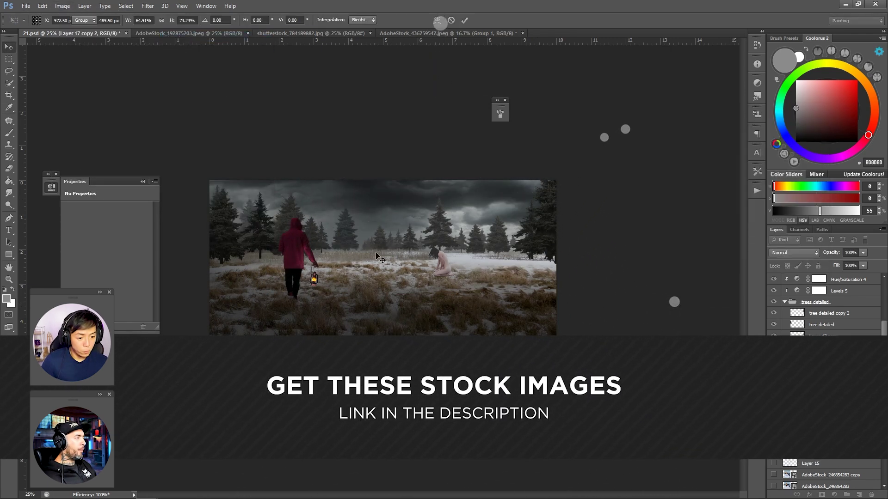
pyautogui.moveTo(342, 233); pyautogui.dragTo(365, 234)
pyautogui.hotkey('ctrl', '+')
pyautogui.hotkey('ctrl', '+')
pyautogui.hotkey('ctrl', '+')
pyautogui.hotkey('ctrl', '+')
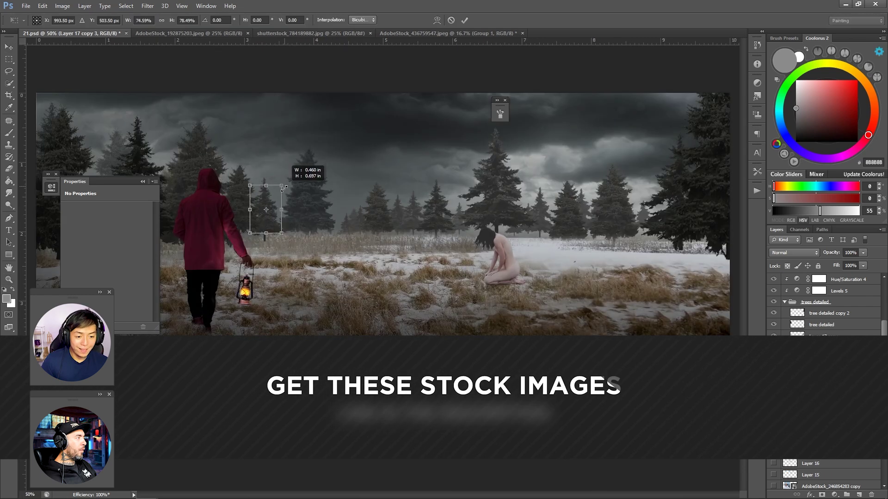
pyautogui.hotkey('ctrl', 'j')
pyautogui.press('v')
pyautogui.click(62, 6)
pyautogui.hotkey('ctrl', 'alt', 'l')
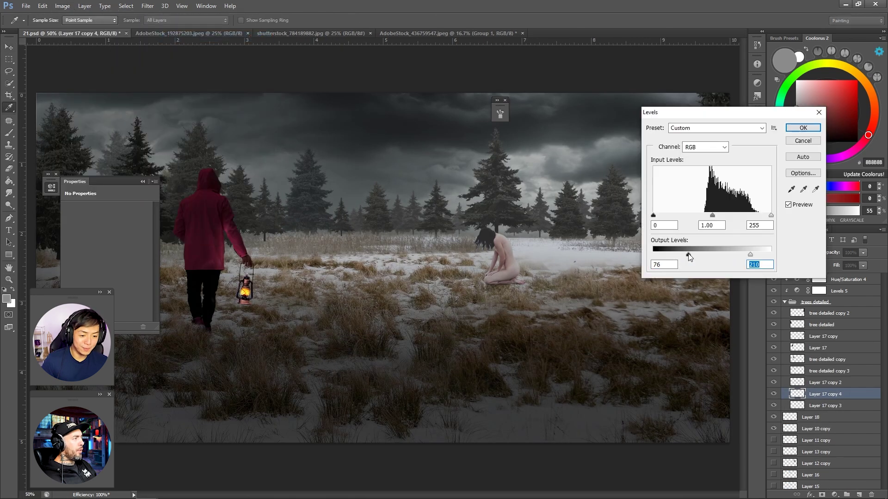
pyautogui.press('Return')
# - Darken Layer 17 with a Levels adjustment
pyautogui.press('z')
pyautogui.moveTo(382, 269)
pyautogui.mouseDown()
pyautogui.moveTo(351, 269)
pyautogui.moveTo(370, 269)
pyautogui.mouseUp()
pyautogui.scroll(-2, 770, 301)
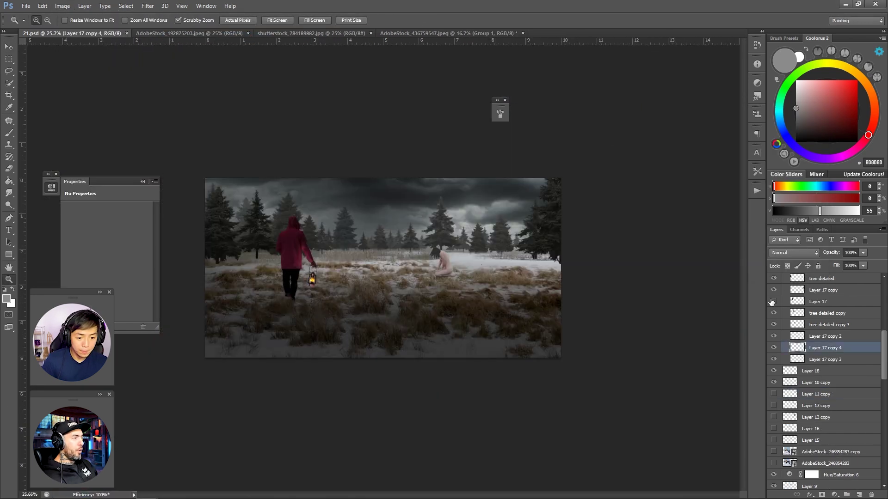
pyautogui.click(771, 301)
pyautogui.hotkey('ctrl', 'l')
pyautogui.press('Return')
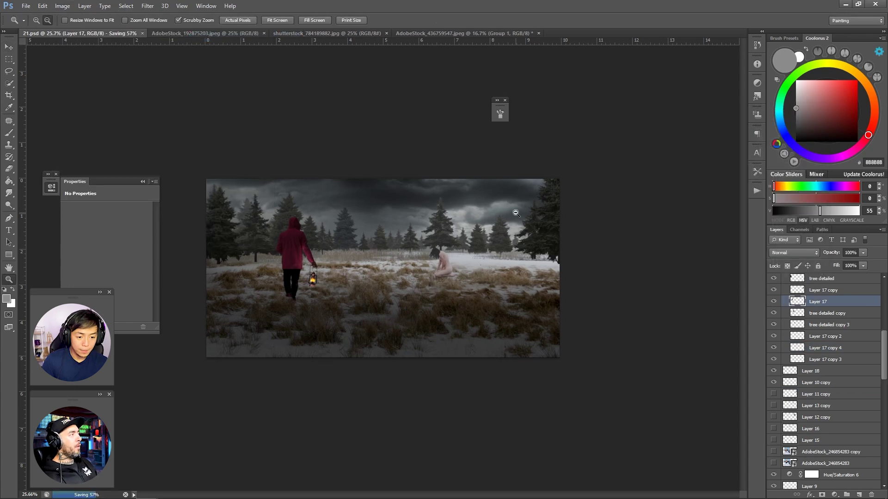
# - Open the NeoStock Smoke JPG gallery on the stock overlay website
pyautogui.hotkey('alt', 'Tab')
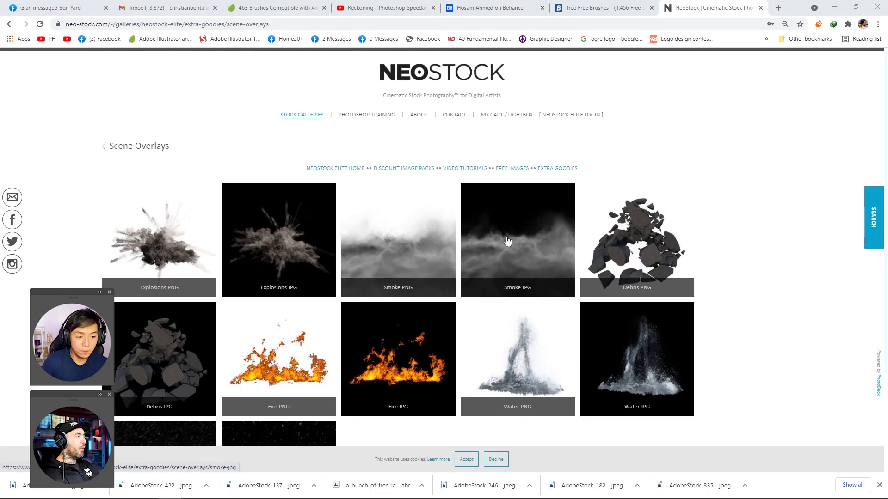
pyautogui.click(507, 240)
pyautogui.scroll(-15, 697, 291)
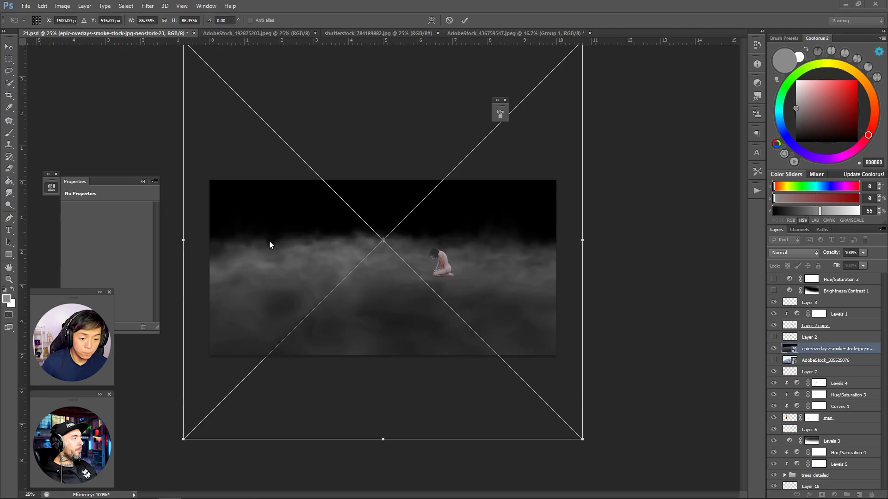
# - Commit the smoke, clip Curves 2 to it, and brush its mask into a horizon fog band
pyautogui.press('Return')
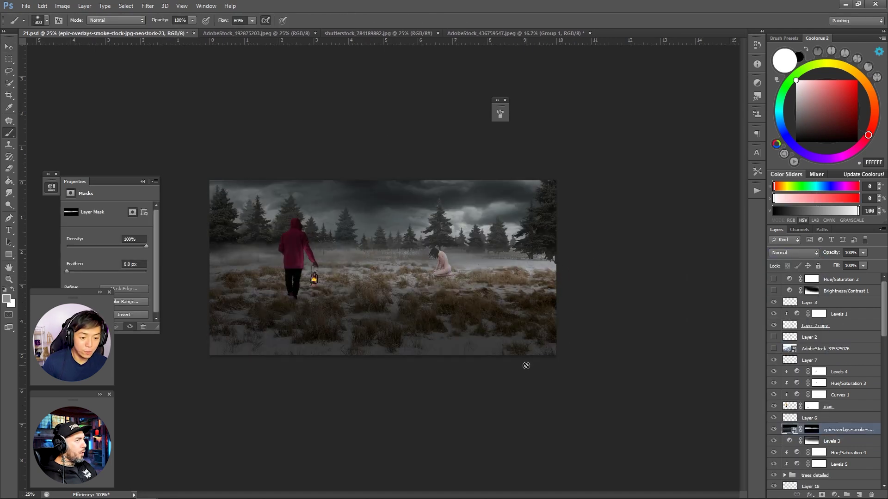
pyautogui.moveTo(570, 265); pyautogui.dragTo(173, 260)
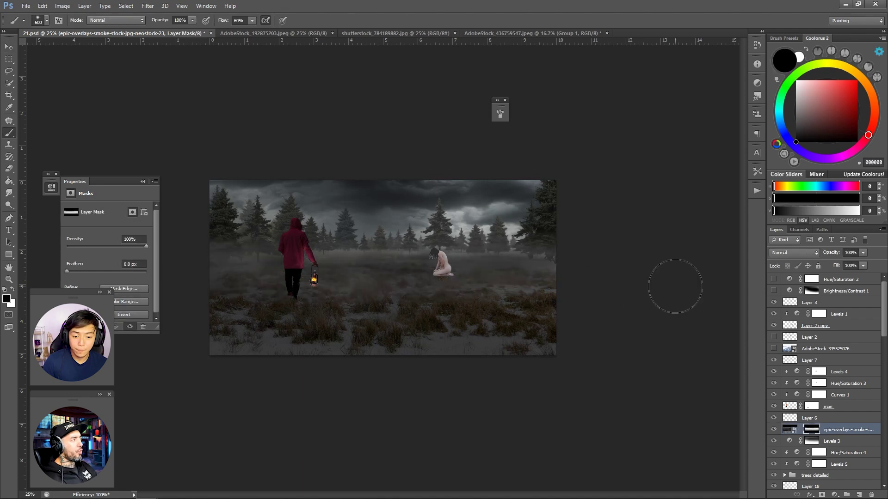
pyautogui.rightClick(832, 430)
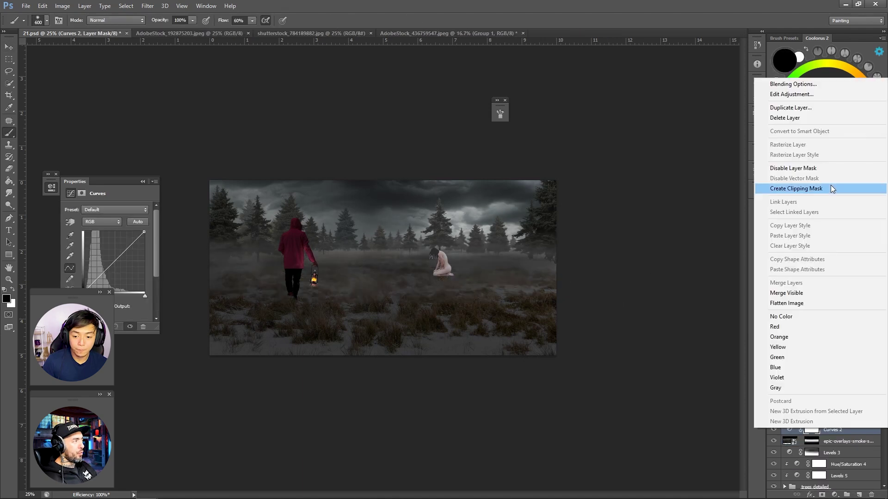
pyautogui.click(805, 189)
pyautogui.click(811, 441)
pyautogui.press('[')
pyautogui.press('[')
pyautogui.moveTo(581, 266); pyautogui.dragTo(369, 266)
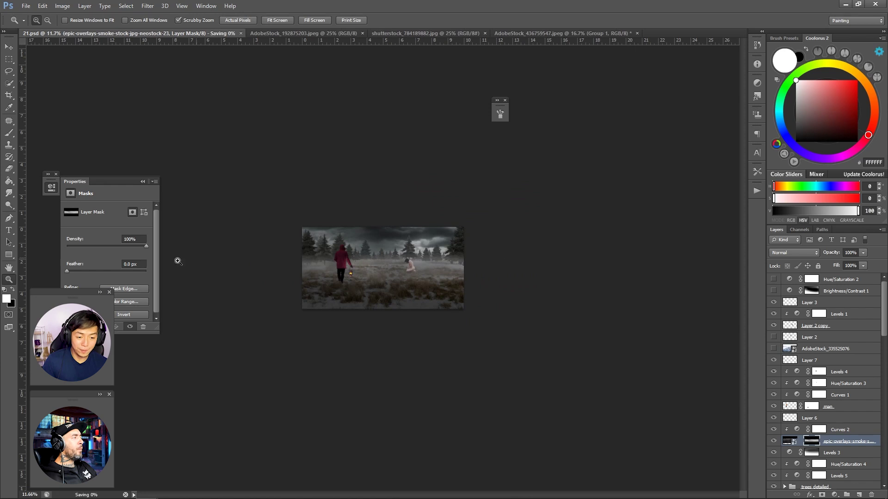
# - Duplicate the woman group and shift the woman copy slightly to the right
pyautogui.click(382, 283)
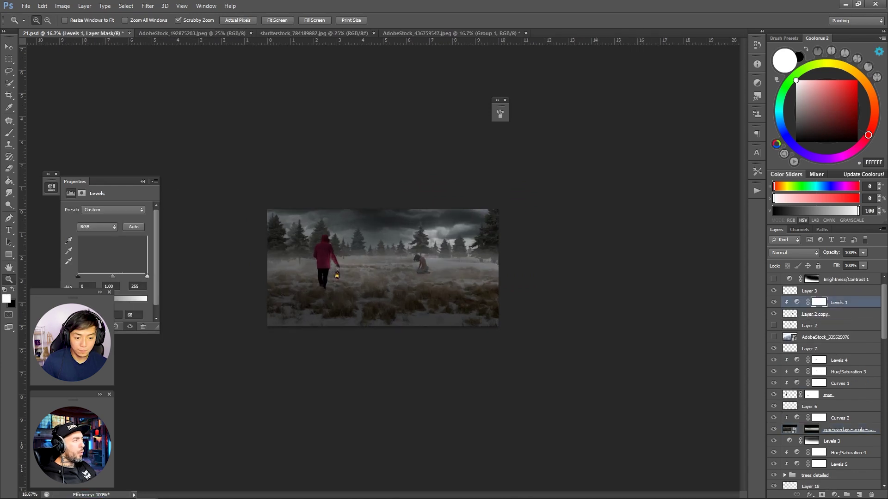
pyautogui.click(391, 289)
pyautogui.hotkey('ctrl', 'g')
pyautogui.press('v')
pyautogui.moveTo(444, 229); pyautogui.dragTo(465, 230)
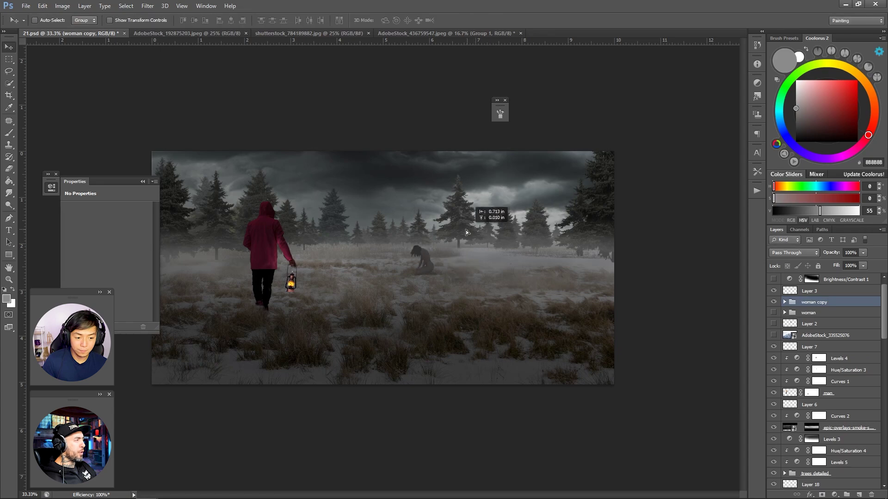
pyautogui.scroll(-3, 459, 257)
# - Mask the woman copy, paint black on the mask with a small brush, and save the document
pyautogui.scroll(6, 459, 257)
pyautogui.click(822, 494)
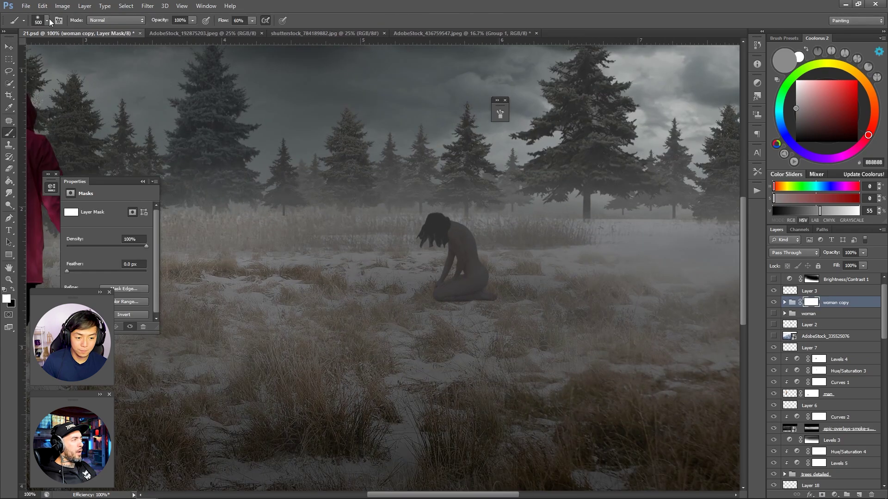
pyautogui.press('b')
pyautogui.press('x')
pyautogui.press('[')
pyautogui.press('[')
pyautogui.press('[')
pyautogui.press('[')
pyautogui.press('[')
pyautogui.press('[')
pyautogui.press('[')
pyautogui.press('[')
pyautogui.press('[')
pyautogui.press('[')
pyautogui.press('[')
pyautogui.press('[')
pyautogui.press('[')
pyautogui.press('[')
pyautogui.press('[')
pyautogui.press('[')
pyautogui.press('[')
pyautogui.press('[')
pyautogui.press('[')
pyautogui.press('[')
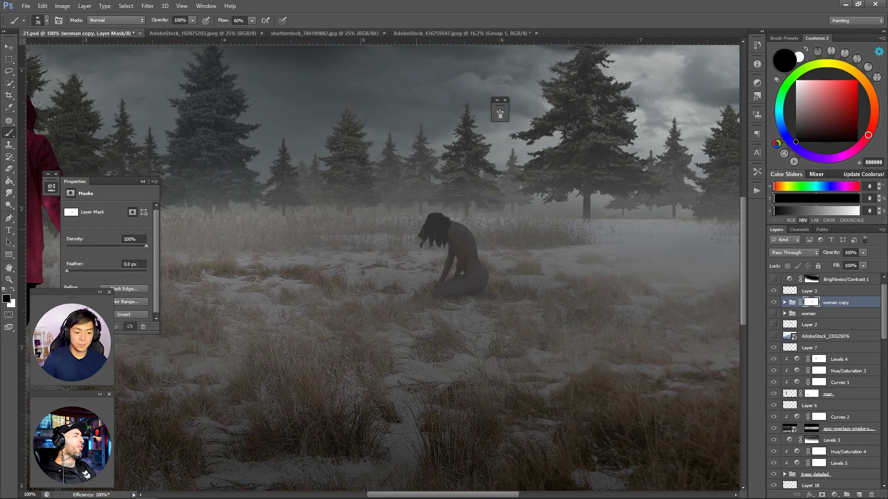
pyautogui.hotkey('ctrl', 's')
pyautogui.scroll(-5, 417, 228)
pyautogui.press('z')
pyautogui.click(335, 243)
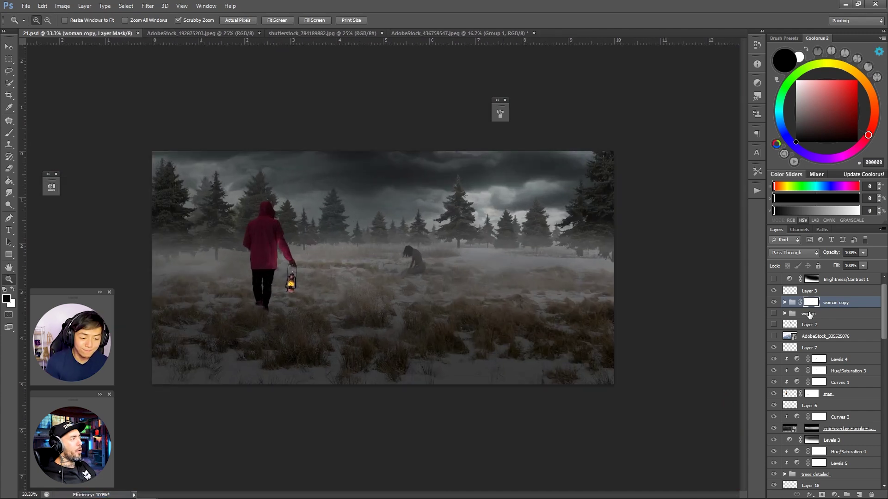
pyautogui.scroll(-8, 785, 325)
# - Nudge Layer 4 copy 2 to the right with the Move tool
pyautogui.click(818, 461)
pyautogui.press('v')
pyautogui.moveTo(534, 230); pyautogui.dragTo(567, 234)
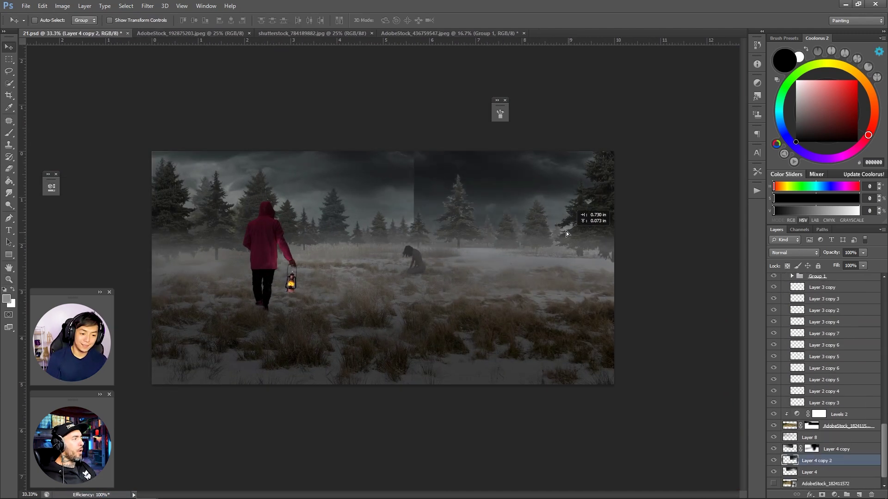
pyautogui.press('b')
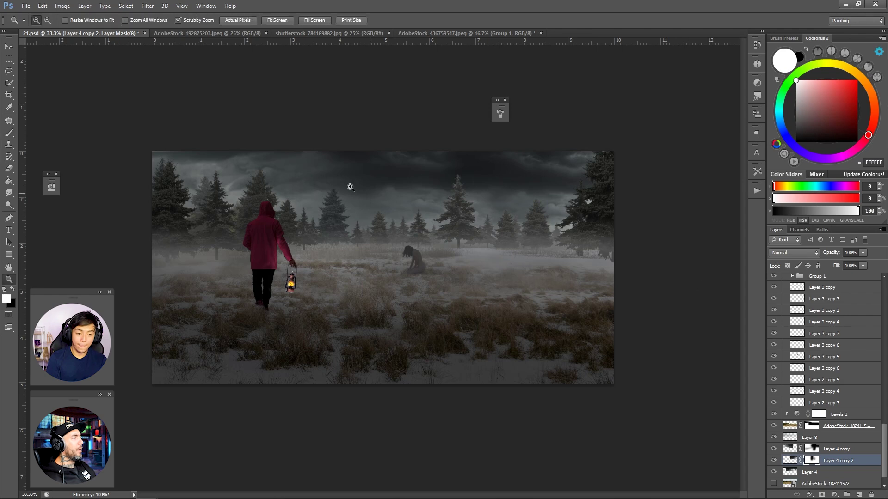
pyautogui.keyDown('alt'); pyautogui.click(351, 187); pyautogui.keyUp('alt')
# - Add a Levels adjustment above the sky layer with output white lowered to 231
pyautogui.click(834, 494)
pyautogui.moveTo(147, 305); pyautogui.dragTo(147, 304)
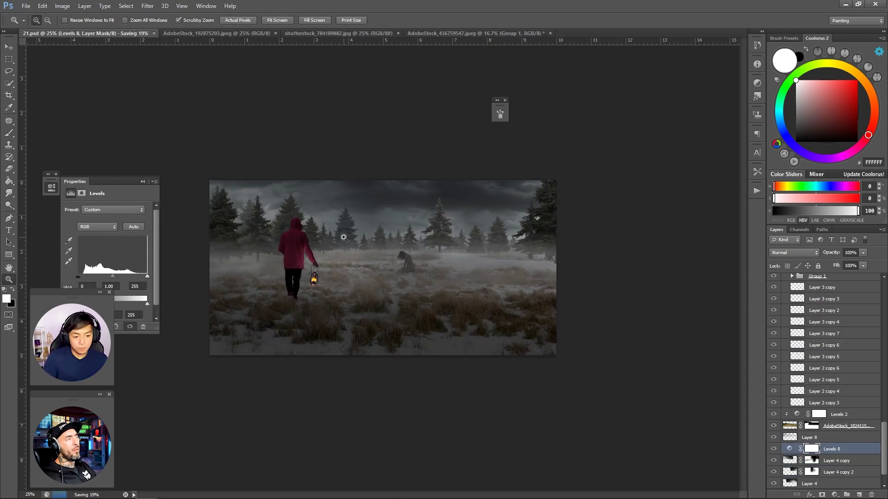
pyautogui.scroll(5, 827, 364)
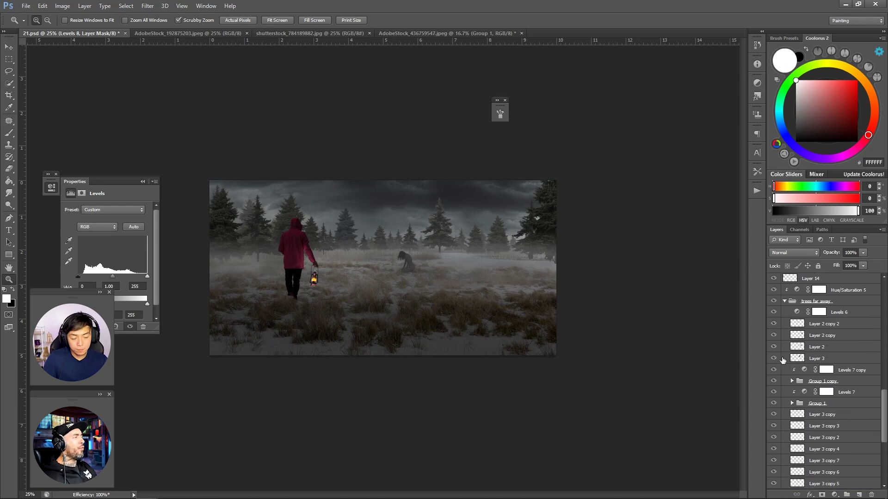
pyautogui.scroll(-3, 787, 405)
# - Collapse the trees far away group and hide the distant background trees
pyautogui.click(828, 323)
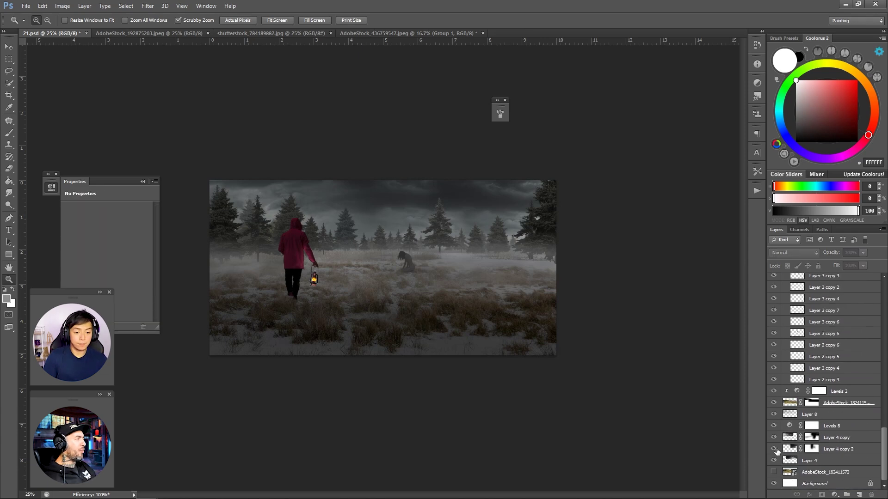
pyautogui.scroll(5, 827, 356)
pyautogui.click(785, 301)
pyautogui.scroll(5, 786, 351)
pyautogui.click(774, 380)
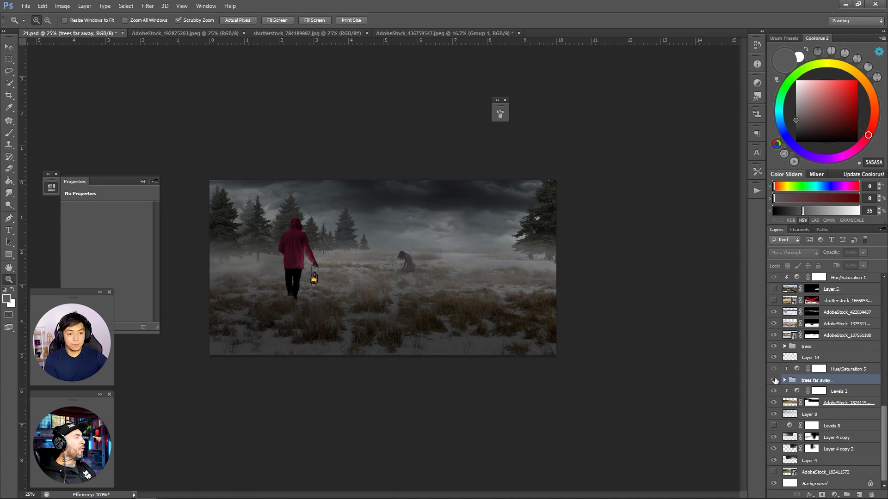
pyautogui.click(779, 347)
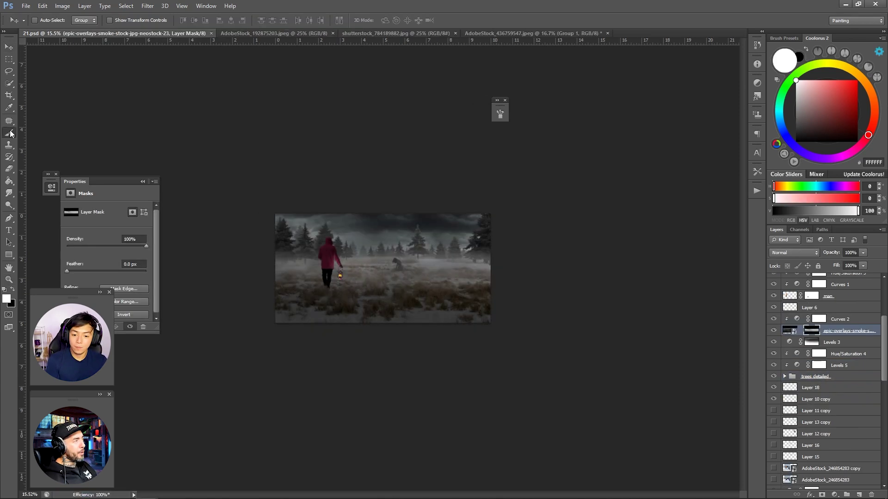
# - Select the smoke layer's mask with black as the painting colour, then select Curves 2
pyautogui.hotkey('ctrl', '+')
pyautogui.hotkey('ctrl', '+')
pyautogui.click(9, 133)
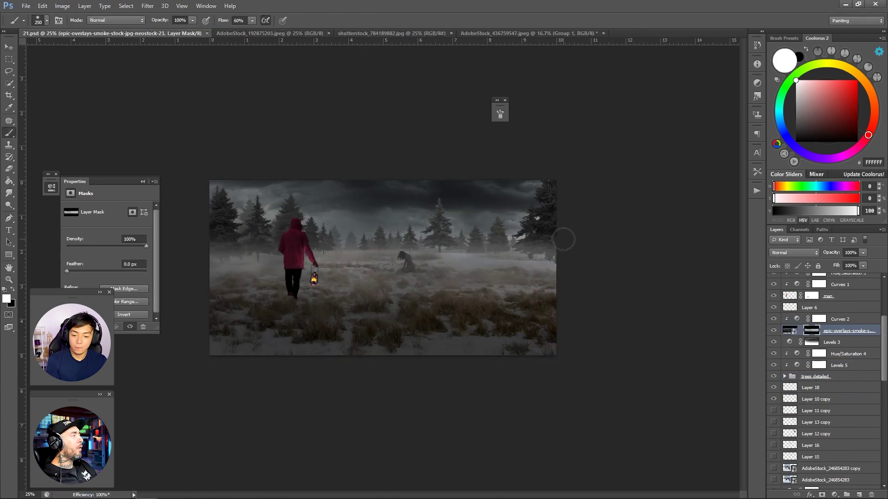
pyautogui.press('x')
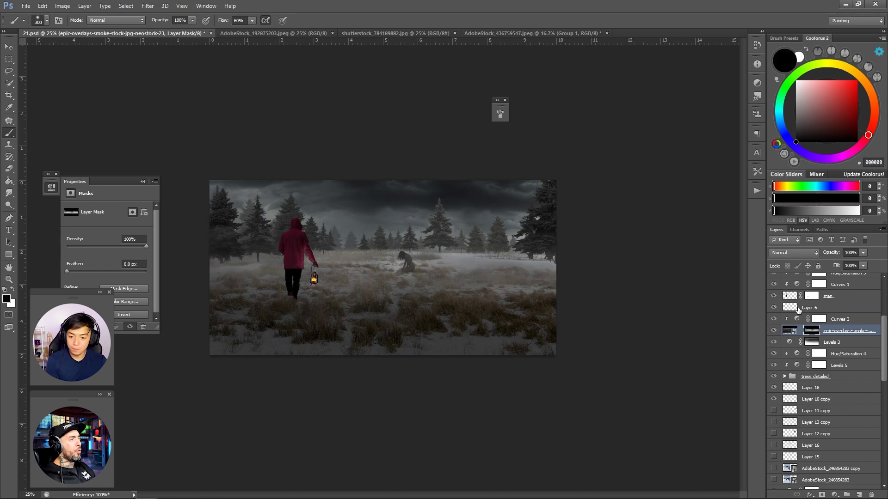
pyautogui.click(797, 319)
# - Create a new layer below the trees detailed group and name it fog
pyautogui.click(858, 495)
pyautogui.press(']')
pyautogui.keyDown('alt'); pyautogui.click(233, 255); pyautogui.keyUp('alt')
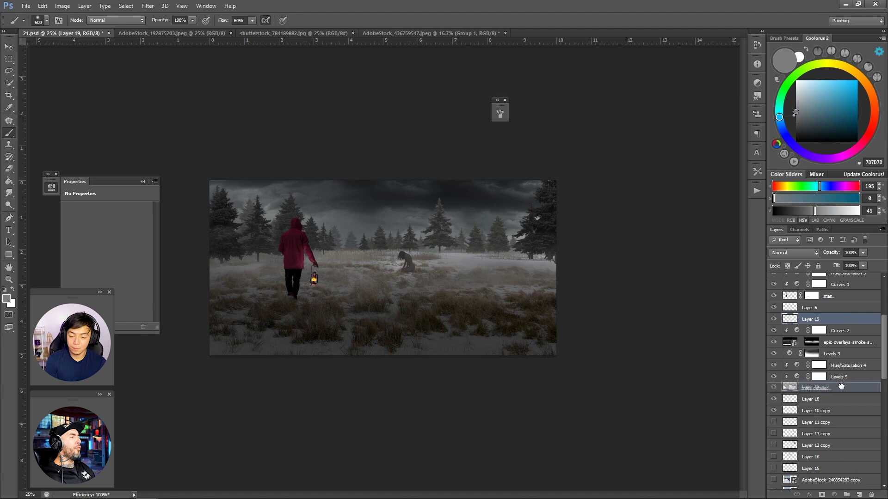
pyautogui.moveTo(841, 387); pyautogui.dragTo(841, 387)
pyautogui.doubleClick(812, 388)
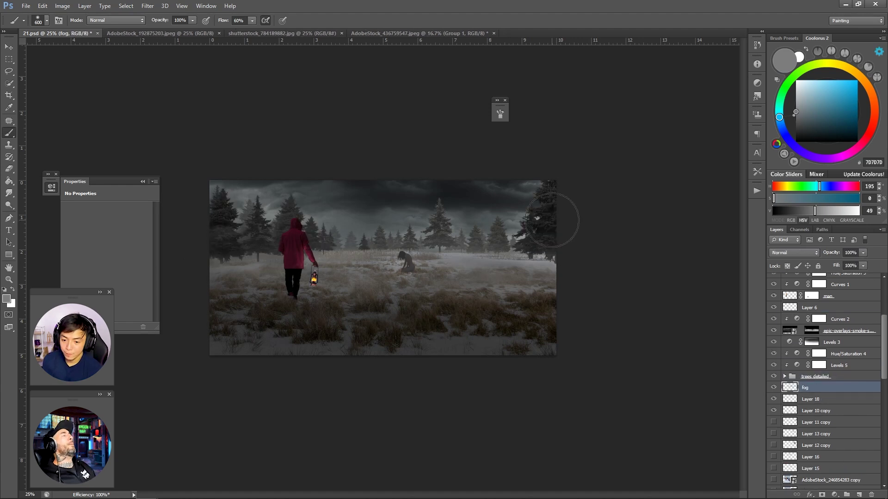
# - Load the Smoke/Fog brush preset and sample a mid-grey from the scene
pyautogui.click(757, 171)
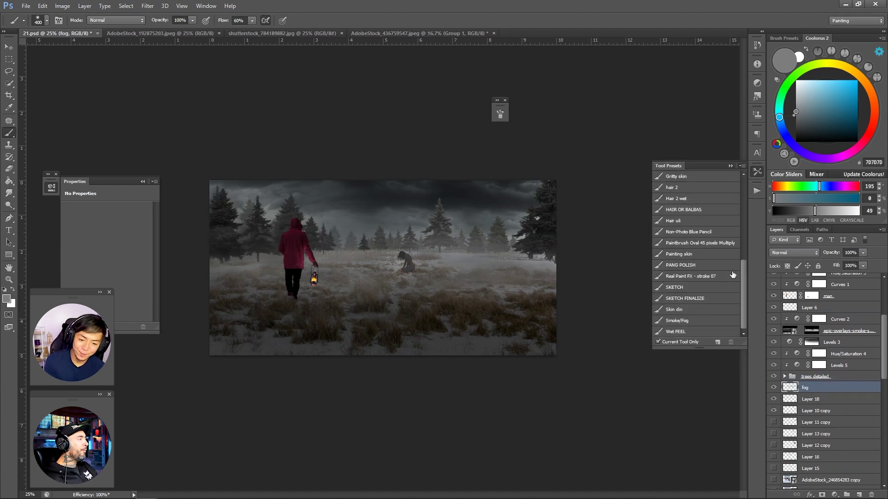
pyautogui.click(694, 321)
pyautogui.keyDown('alt'); pyautogui.click(465, 254); pyautogui.keyUp('alt')
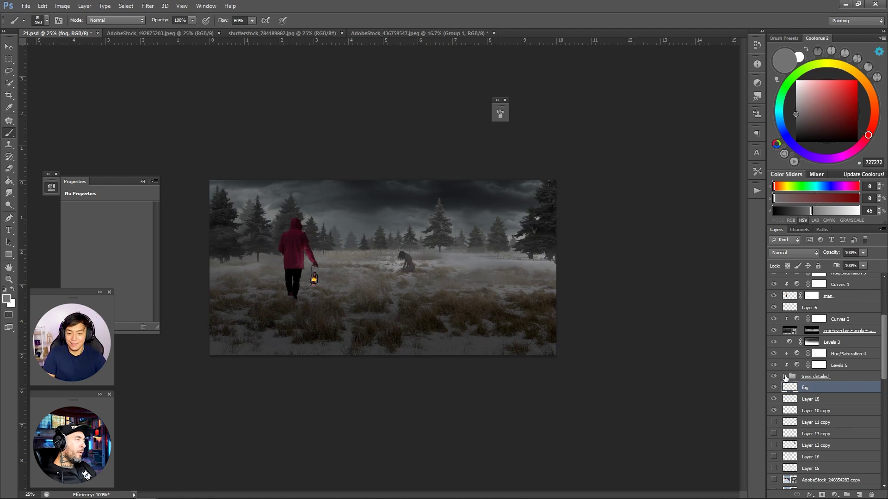
pyautogui.click(785, 376)
pyautogui.scroll(-3, 822, 370)
# - Move Layer 17 copy 4 into the trees group and darken it with Levels output white 73
pyautogui.moveTo(823, 292); pyautogui.dragTo(825, 326)
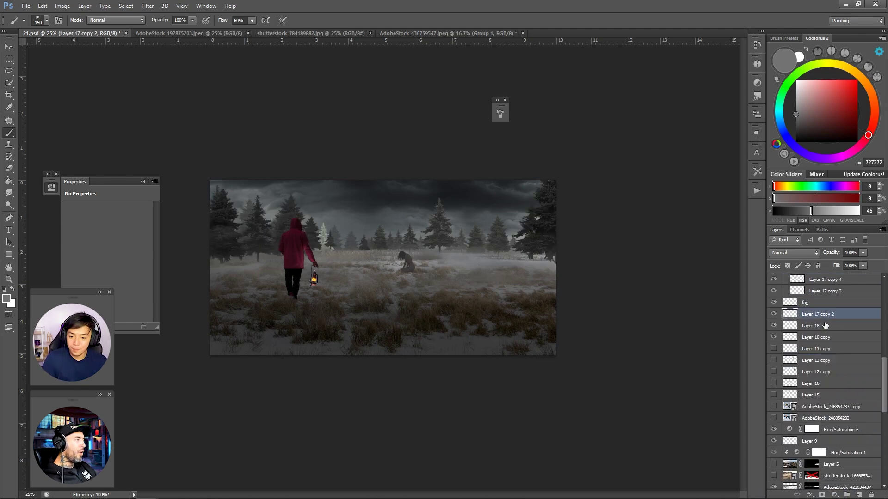
pyautogui.moveTo(848, 293); pyautogui.dragTo(832, 353)
pyautogui.hotkey('ctrl', 'l')
pyautogui.moveTo(770, 254); pyautogui.dragTo(689, 257)
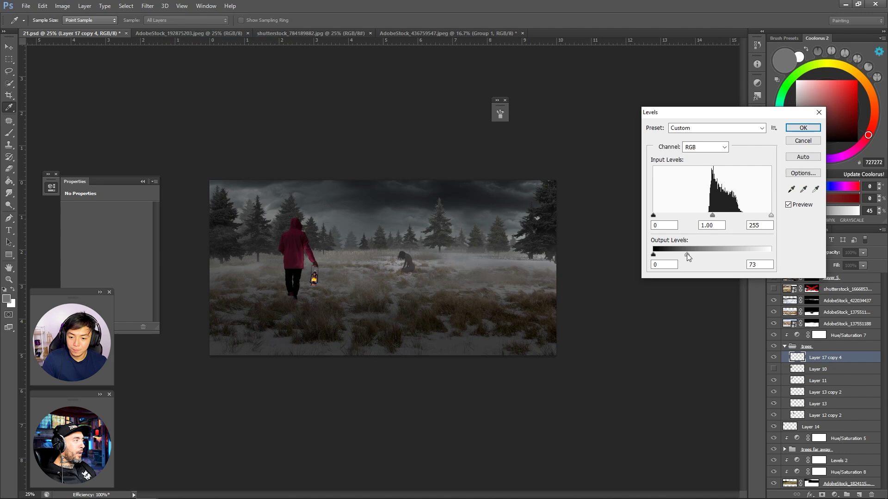
pyautogui.press('Return')
# - Move the smoke overlay below the trees detailed group, discarding a trial clipped Color Balance
pyautogui.press('v')
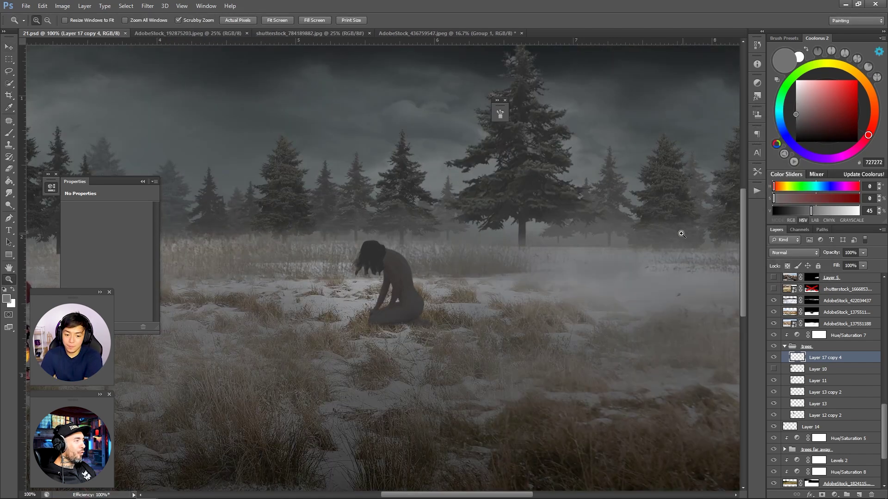
pyautogui.press('x')
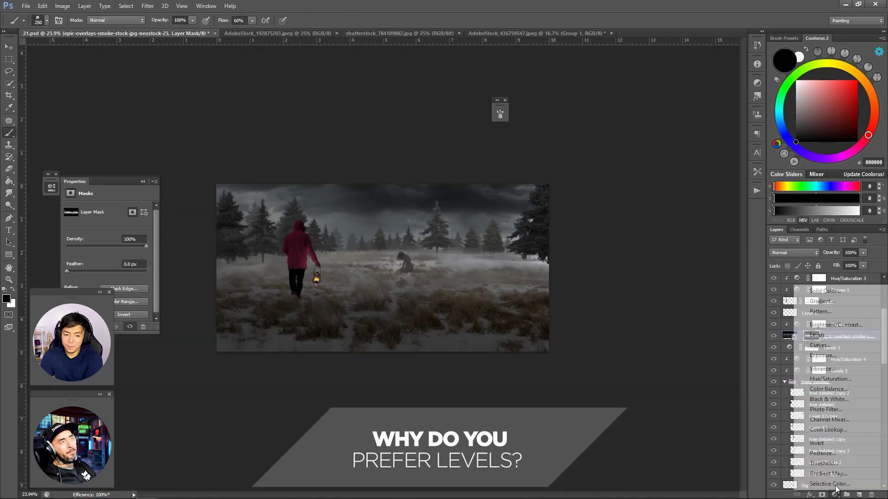
pyautogui.hotkey('ctrl', 'z')
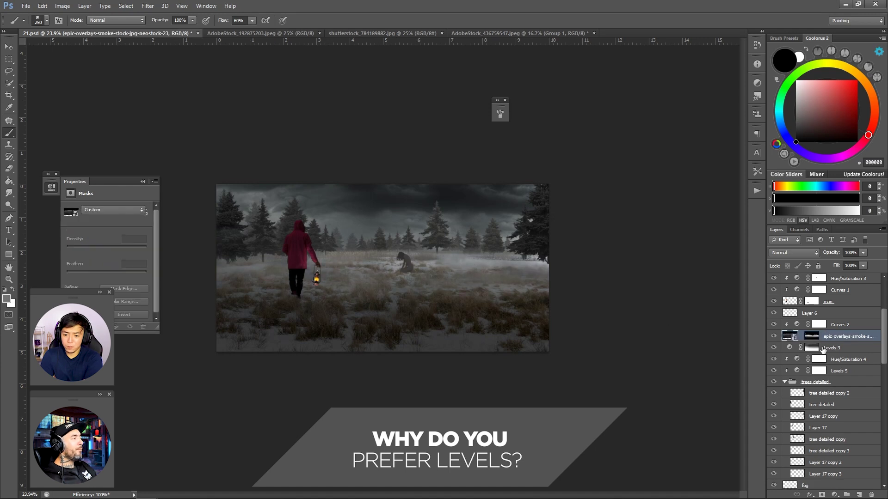
pyautogui.press(']')
pyautogui.press(']')
pyautogui.press(']')
pyautogui.press(']')
pyautogui.press(']')
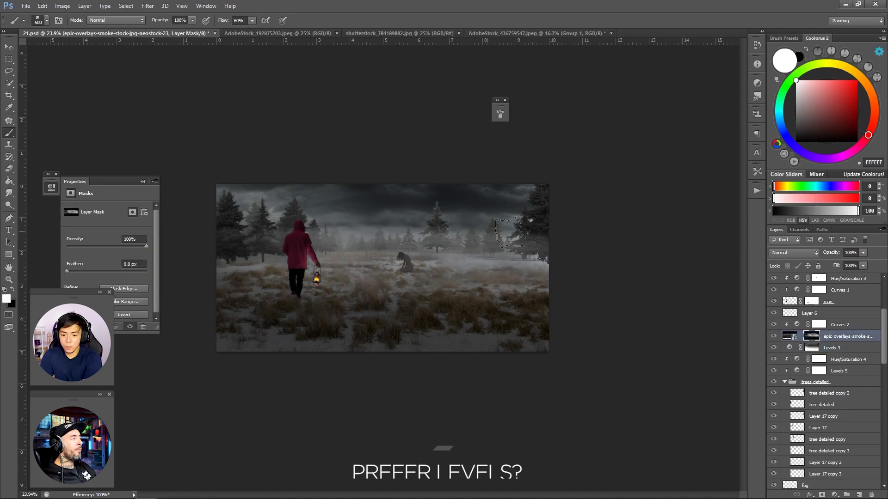
pyautogui.press('[')
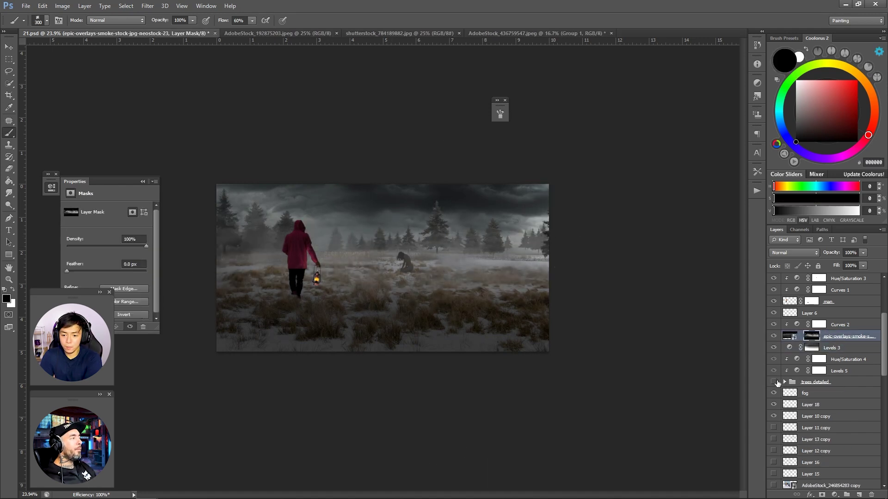
pyautogui.hotkey('ctrl', '[')
pyautogui.hotkey('ctrl', '[')
pyautogui.hotkey('ctrl', '[')
pyautogui.press('x')
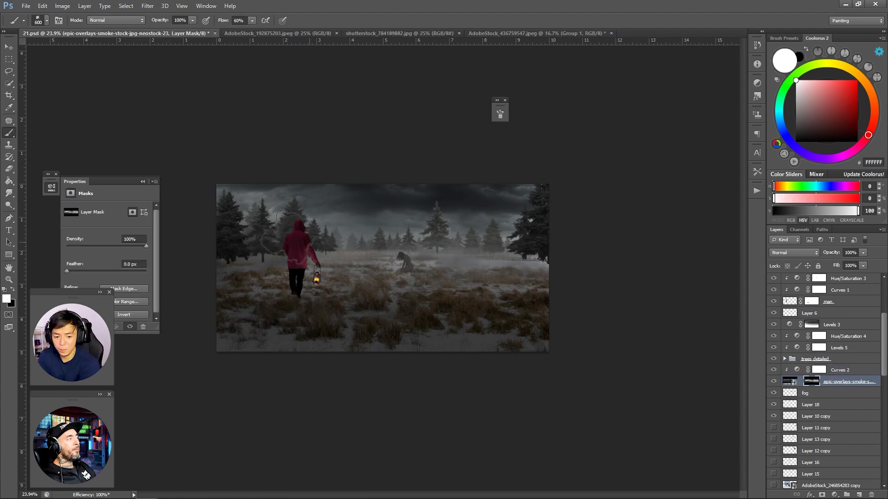
pyautogui.press('z')
pyautogui.moveTo(200, 303); pyautogui.dragTo(700, 328)
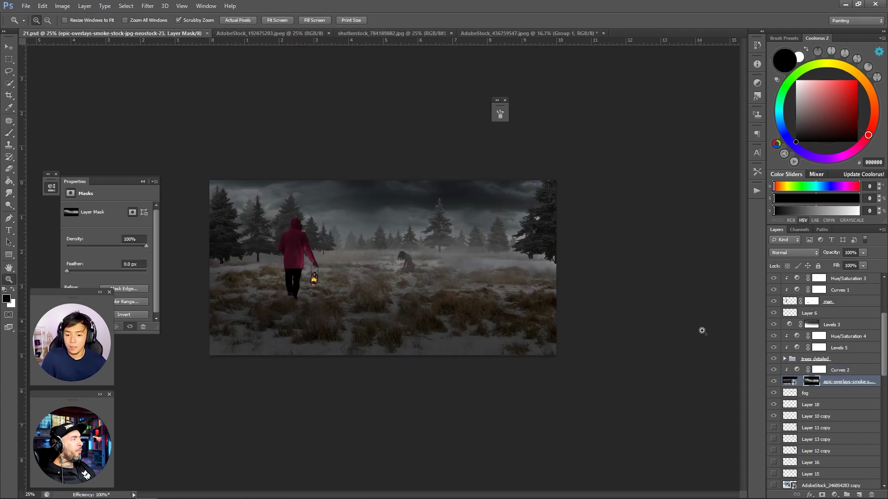
pyautogui.scroll(-5, 834, 394)
pyautogui.scroll(-3, 834, 394)
# - Hide the distant trees group and merge the snowy ground layers into one layer
pyautogui.click(811, 414)
pyautogui.click(774, 380)
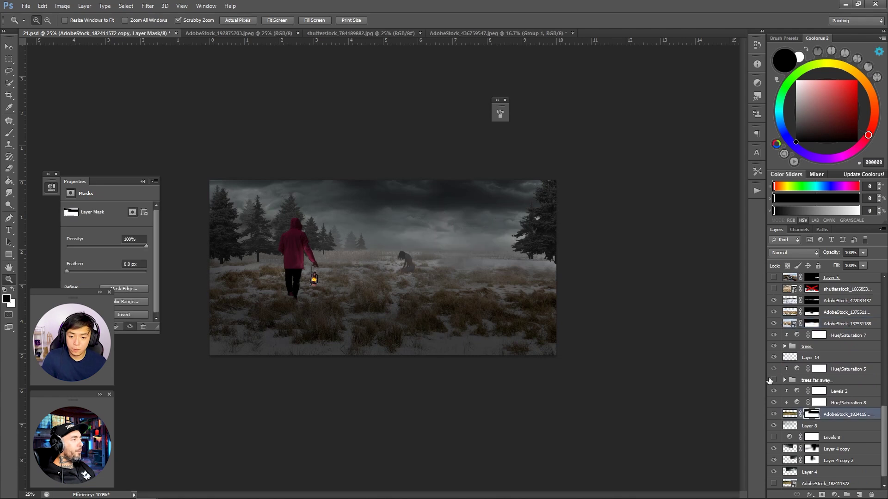
pyautogui.keyDown('shift'); pyautogui.click(832, 312); pyautogui.keyUp('shift')
pyautogui.rightClick(836, 303)
pyautogui.click(749, 355)
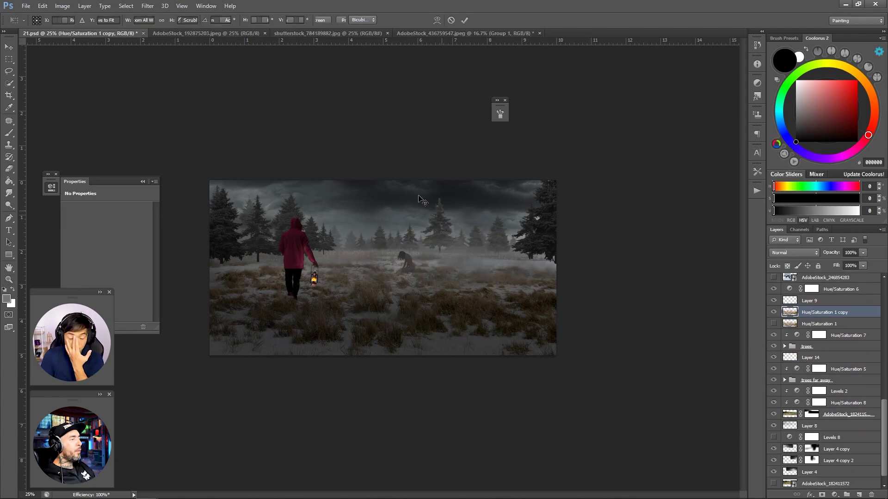
# - Shorten the merged ground, stretch it past the canvas edges, and warp its right edge outward
pyautogui.hotkey('ctrl', 't')
pyautogui.moveTo(330, 52); pyautogui.dragTo(330, 156)
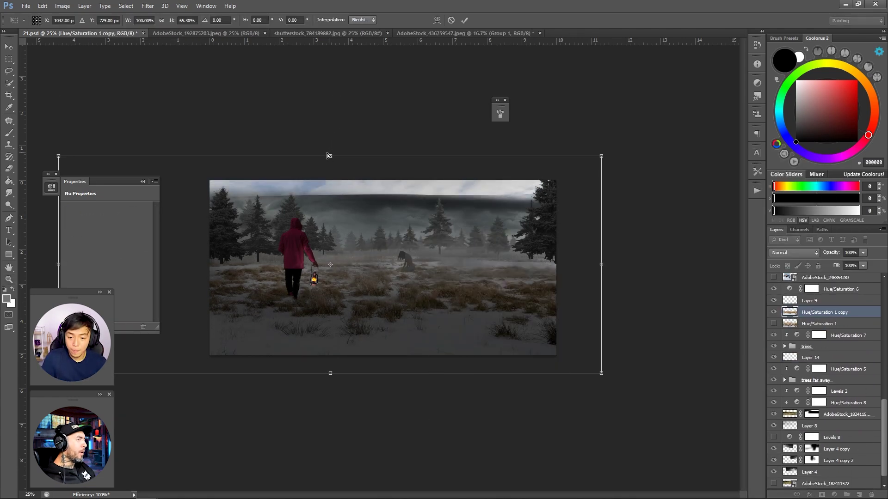
pyautogui.moveTo(329, 156); pyautogui.dragTo(621, 155)
pyautogui.rightClick(513, 215)
pyautogui.click(537, 323)
pyautogui.moveTo(621, 299); pyautogui.dragTo(628, 300)
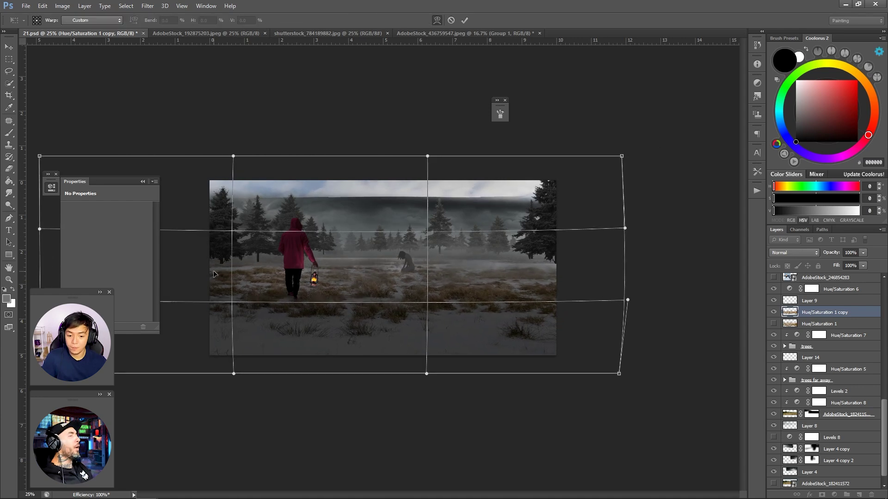
pyautogui.press('Return')
# - Add a layer mask to the merged ground layer and zoom back out to the whole scene
pyautogui.click(757, 171)
pyautogui.moveTo(720, 164)
pyautogui.mouseDown()
pyautogui.moveTo(764, 208)
pyautogui.moveTo(757, 190)
pyautogui.mouseUp()
pyautogui.press('z')
pyautogui.click(476, 250)
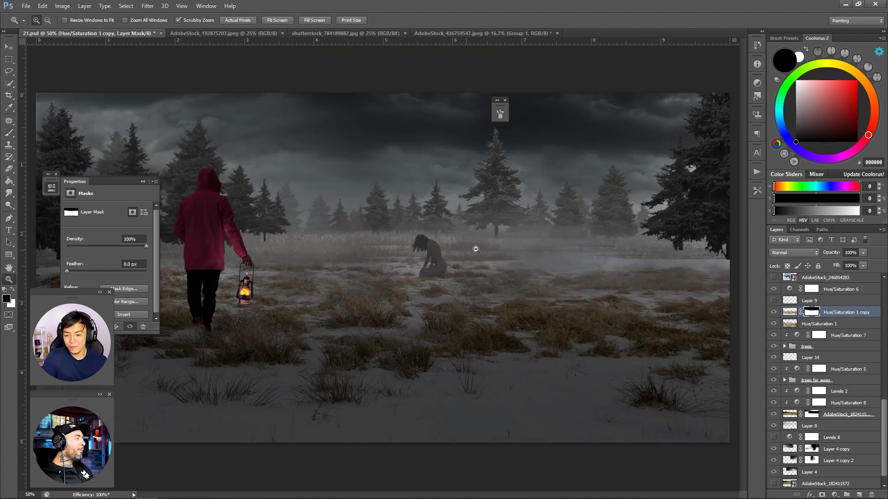
pyautogui.keyDown('alt'); pyautogui.click(476, 249); pyautogui.keyUp('alt')
pyautogui.scroll(6, 823, 370)
# - Create new Layer 19 above Levels 3 and pick a dark grey-teal painting colour
pyautogui.click(811, 347)
pyautogui.press('x')
pyautogui.press('b')
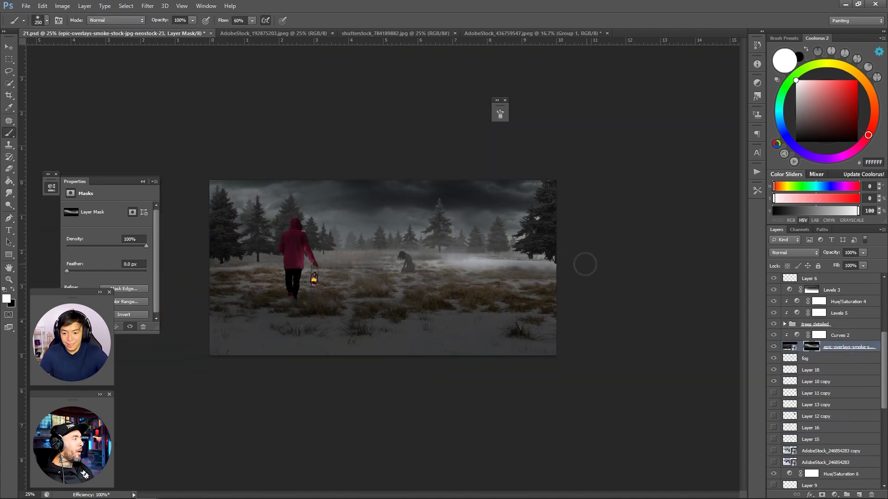
pyautogui.hotkey('ctrl', 'shift', 'alt', 'n')
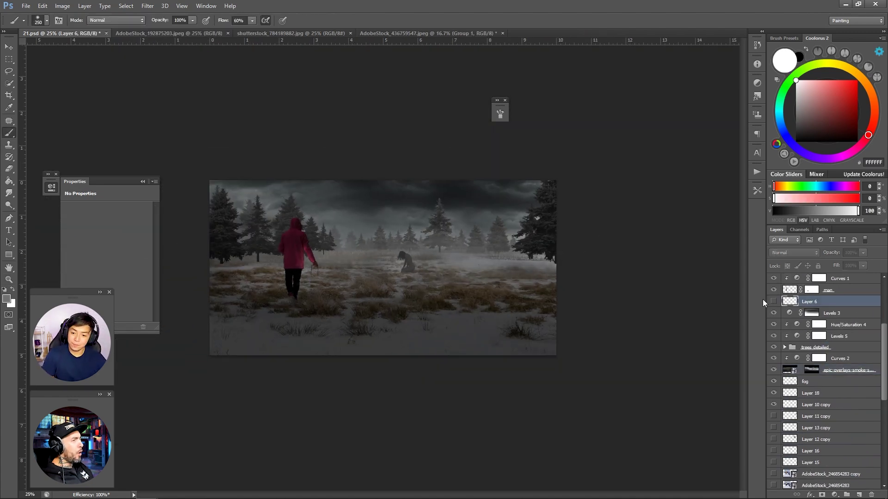
pyautogui.keyDown('alt'); pyautogui.click(329, 240); pyautogui.keyUp('alt')
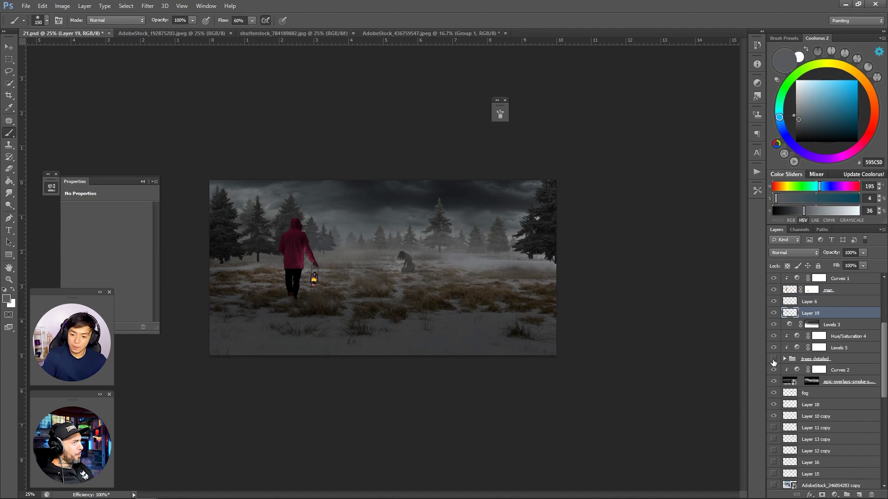
# - Show the trees detailed group again, mask it with a small black brush, and select the fence photo layer
pyautogui.click(773, 363)
pyautogui.click(814, 359)
pyautogui.click(821, 494)
pyautogui.press('d')
pyautogui.press('[')
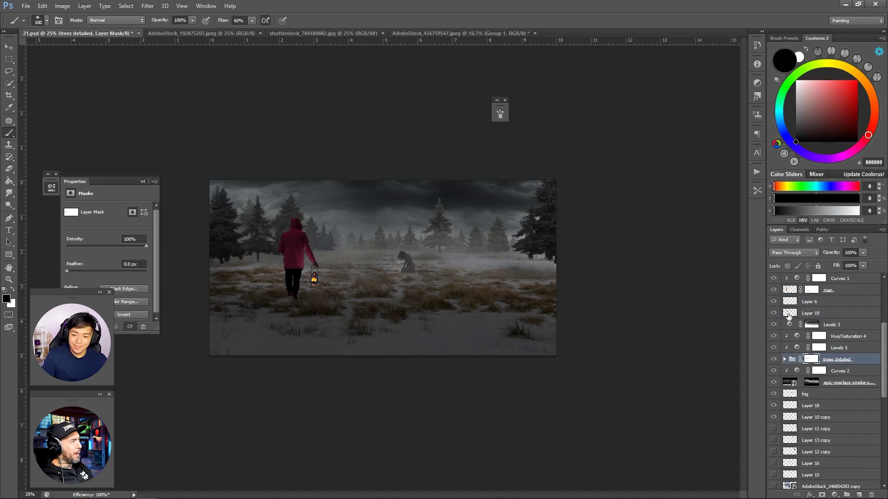
pyautogui.press('z')
pyautogui.moveTo(506, 192)
pyautogui.mouseDown()
pyautogui.moveTo(496, 192)
pyautogui.moveTo(505, 192)
pyautogui.mouseUp()
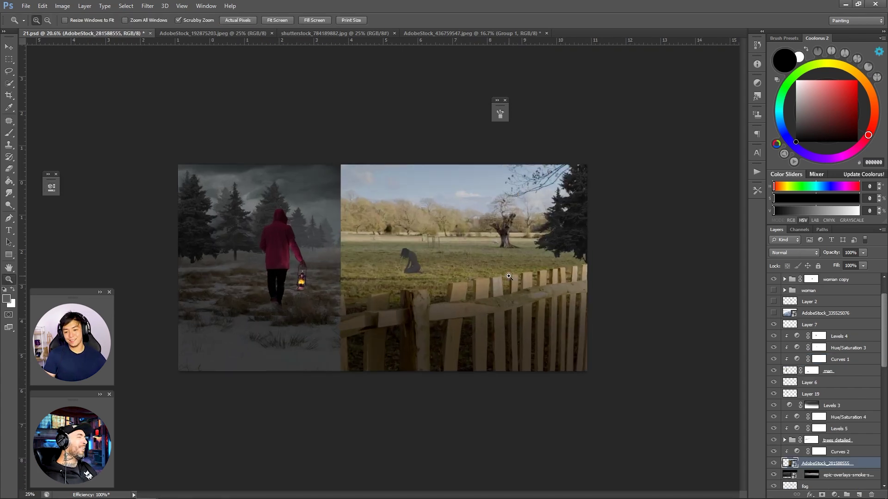
pyautogui.rightClick(814, 452)
# - Begin a Pen outline of the first gap, tracing along the fence post tops
pyautogui.hotkey('ctrl', 'u')
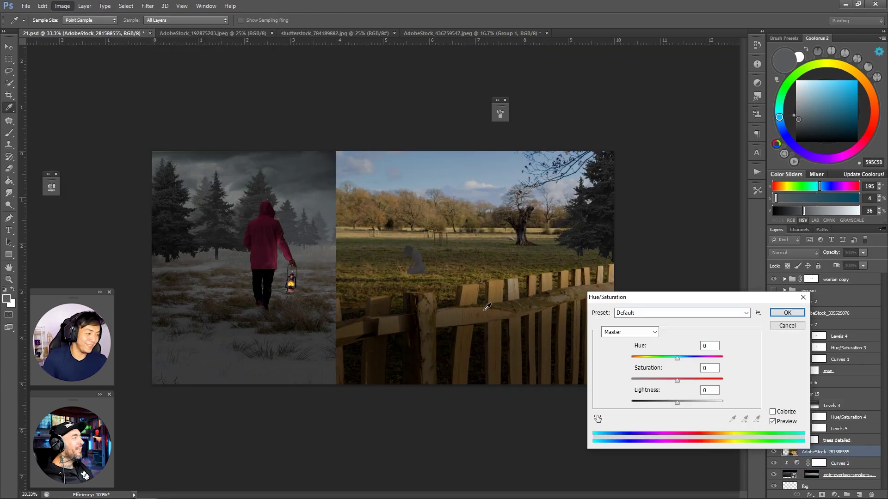
pyautogui.press('Escape')
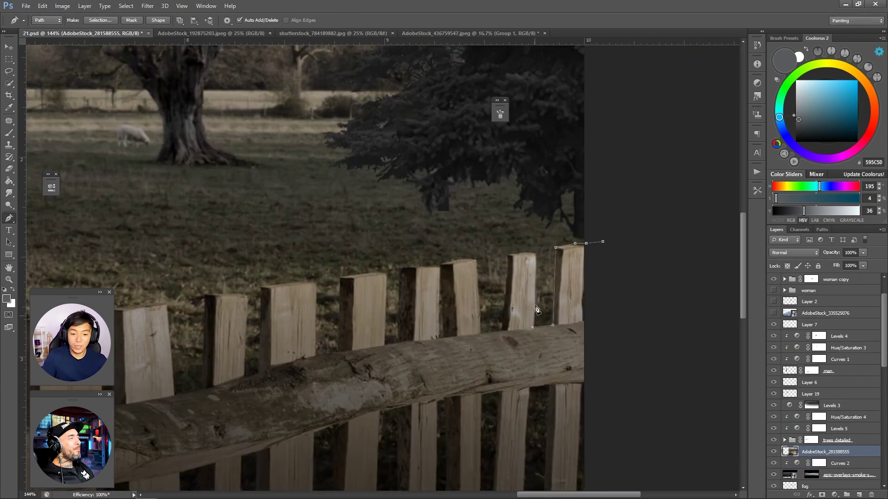
pyautogui.click(419, 267)
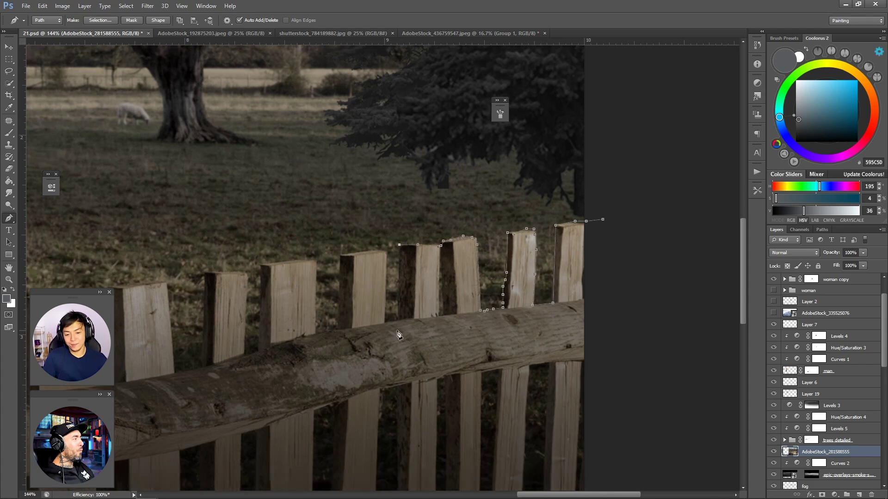
pyautogui.scroll(-1, 407, 277)
pyautogui.click(399, 245)
pyautogui.click(399, 319)
pyautogui.click(385, 322)
pyautogui.click(339, 256)
pyautogui.click(337, 327)
pyautogui.click(318, 332)
pyautogui.moveTo(264, 344); pyautogui.dragTo(498, 244)
pyautogui.click(491, 248)
pyautogui.click(479, 252)
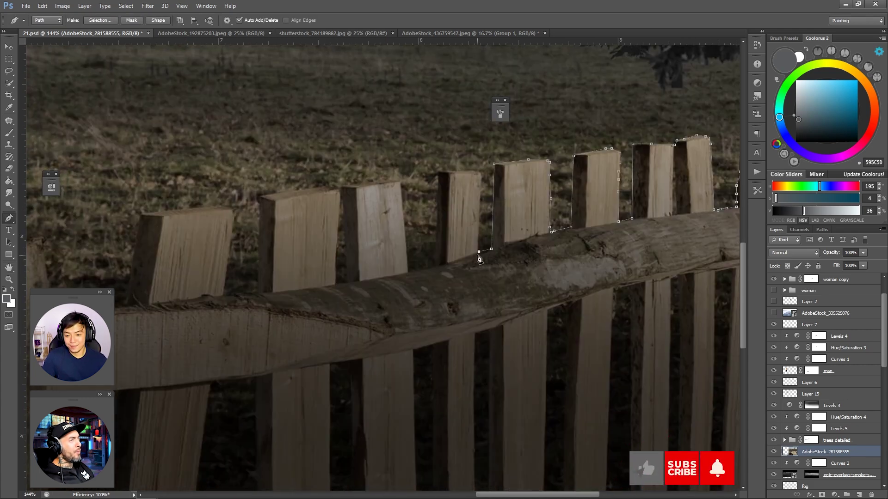
# - Finish and close the first gap outline around the posts, then delete it from the fence
pyautogui.click(338, 211)
pyautogui.click(332, 189)
pyautogui.click(262, 197)
pyautogui.scroll(-1, 296, 213)
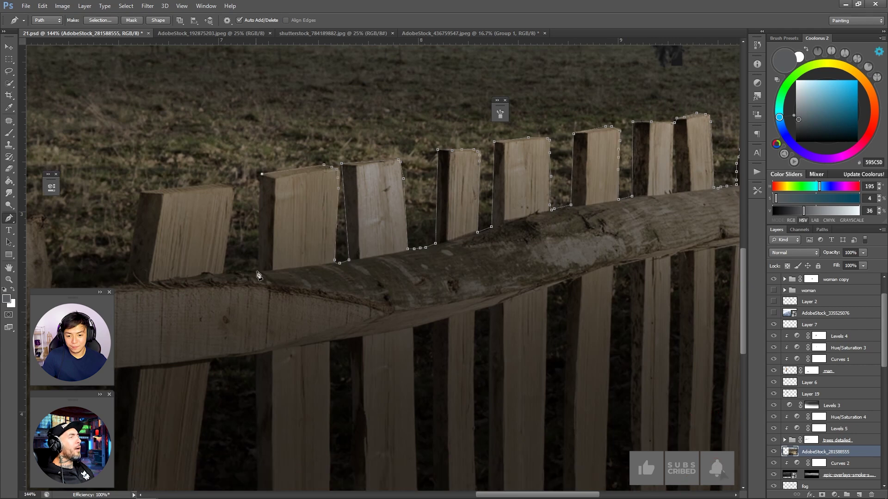
pyautogui.moveTo(259, 277); pyautogui.dragTo(465, 242)
pyautogui.click(464, 237)
pyautogui.click(430, 237)
pyautogui.moveTo(201, 180); pyautogui.dragTo(484, 170)
pyautogui.click(416, 175)
pyautogui.click(396, 176)
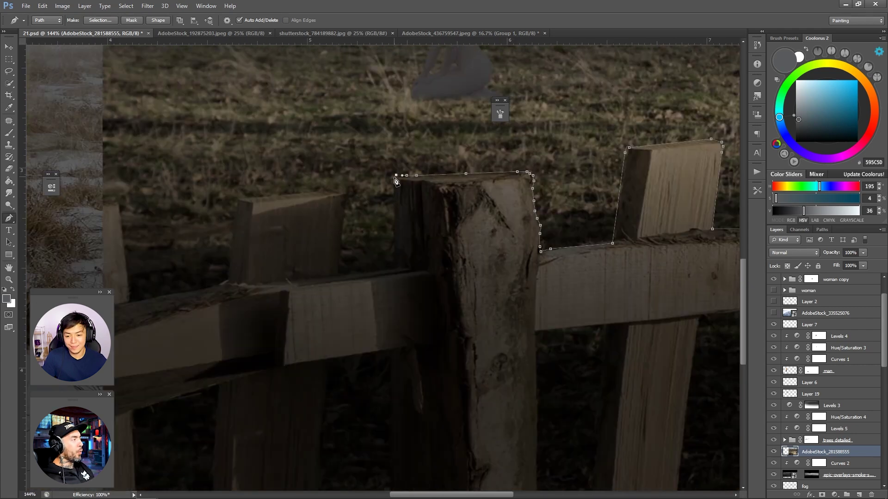
pyautogui.click(229, 279)
pyautogui.click(219, 286)
pyautogui.moveTo(183, 298); pyautogui.dragTo(388, 185)
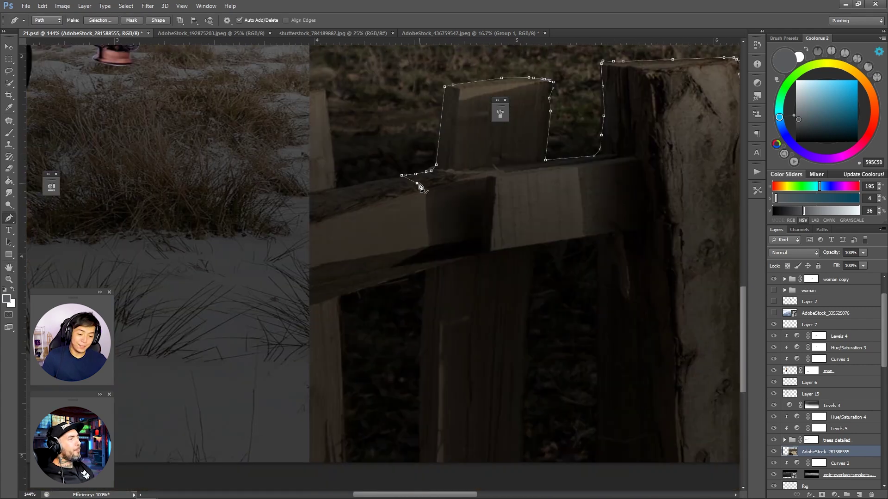
pyautogui.scroll(-5, 417, 260)
pyautogui.scroll(5, 532, 305)
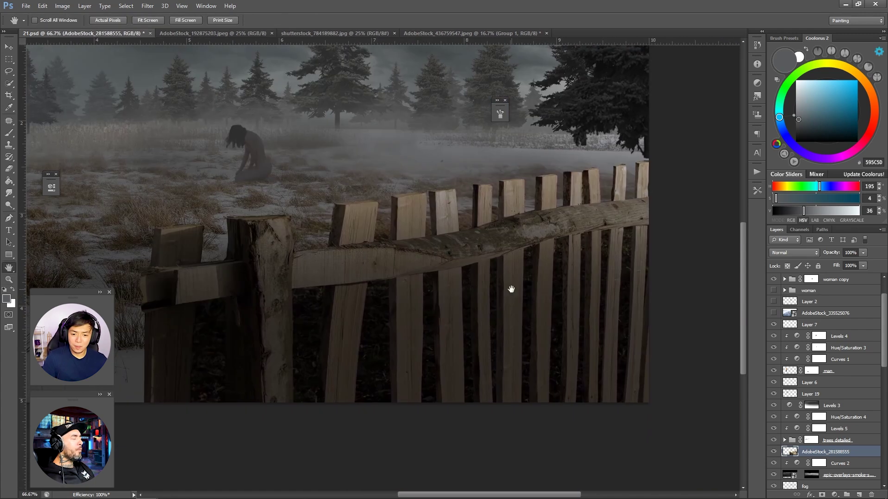
pyautogui.click(388, 279)
pyautogui.scroll(-5, 389, 300)
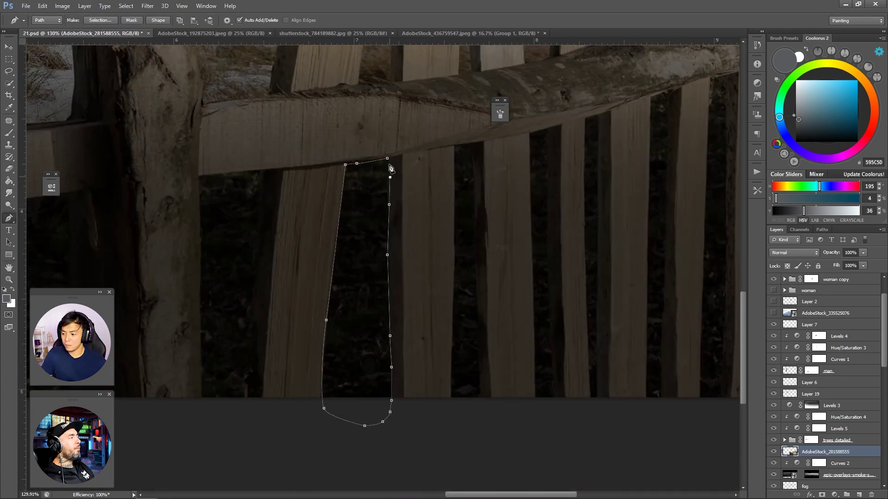
pyautogui.hotkey('ctrl', 'Return')
pyautogui.press('Delete')
pyautogui.hotkey('ctrl', 'd')
# - Outline the next gap between boards and delete it
pyautogui.hscroll(-6, 403, 168)
pyautogui.click(410, 156)
pyautogui.click(412, 171)
pyautogui.click(412, 180)
pyautogui.scroll(-1, 403, 271)
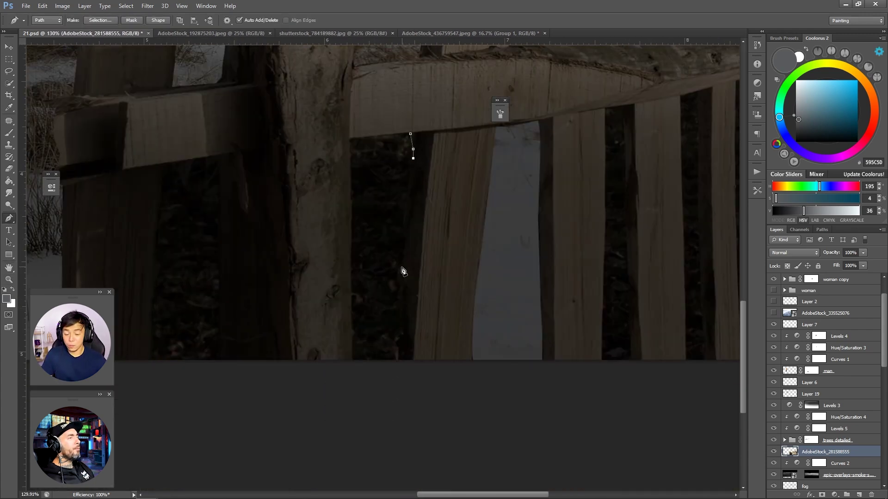
pyautogui.click(352, 141)
pyautogui.hotkey('ctrl', 'Return')
pyautogui.press('Delete')
pyautogui.hotkey('ctrl', 'd')
# - Outline another gap between boards and cut it out
pyautogui.hscroll(-6, 398, 184)
pyautogui.click(393, 142)
pyautogui.click(341, 149)
pyautogui.click(333, 241)
pyautogui.hotkey('ctrl', 'Return')
pyautogui.press('Delete')
pyautogui.hotkey('ctrl', 'd')
# - Trace the next gap along the board's left edge
pyautogui.scroll(-5, 399, 314)
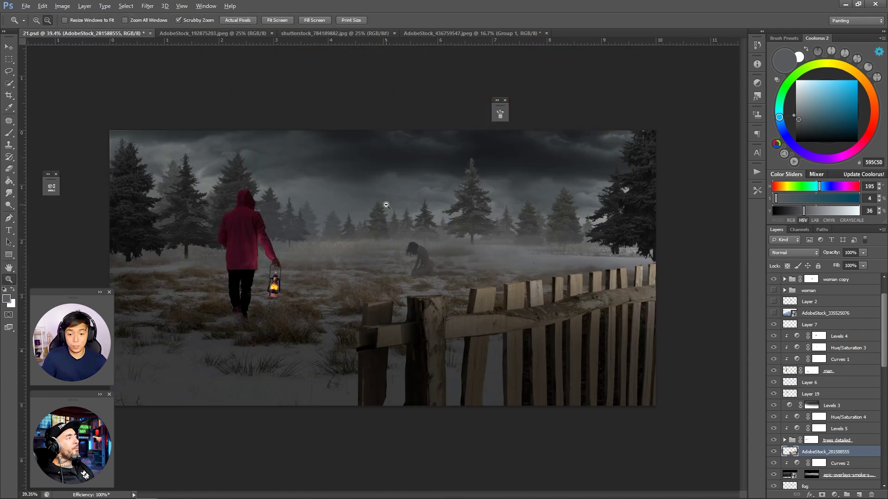
pyautogui.scroll(5, 416, 319)
pyautogui.click(365, 372)
pyautogui.scroll(-1, 370, 379)
pyautogui.click(417, 336)
pyautogui.scroll(-3, 361, 405)
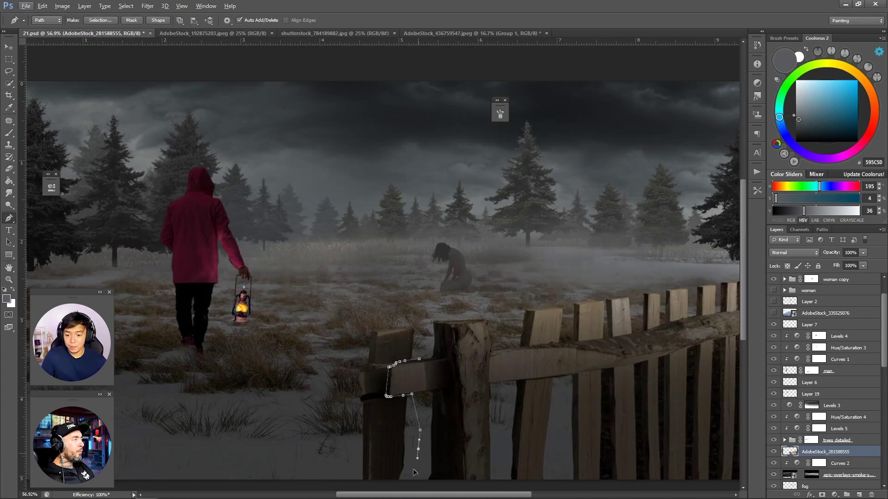
pyautogui.scroll(-2, 412, 418)
pyautogui.scroll(3, 461, 291)
pyautogui.scroll(3, 461, 292)
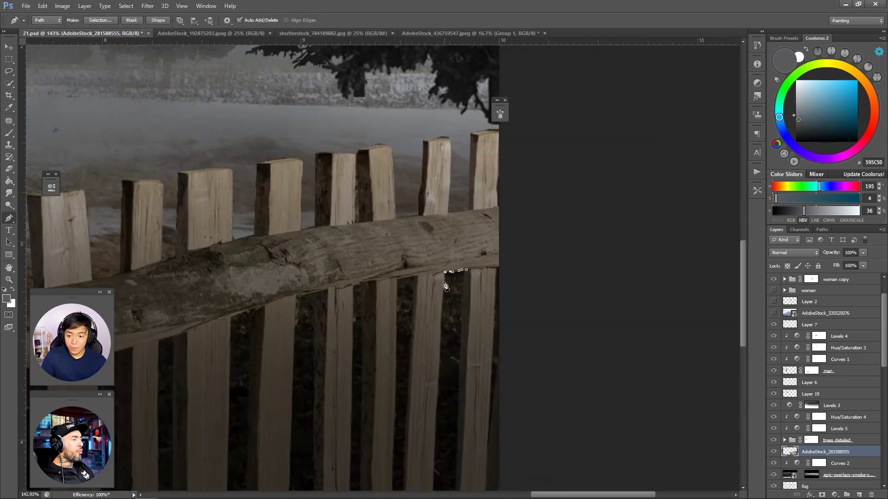
pyautogui.scroll(-1, 444, 287)
pyautogui.click(440, 79)
pyautogui.click(437, 148)
pyautogui.click(433, 233)
pyautogui.click(429, 308)
# - Extend the outline up the board's right edge and delete the enclosed gap
pyautogui.scroll(2, 447, 361)
pyautogui.click(448, 405)
pyautogui.click(454, 328)
pyautogui.click(457, 242)
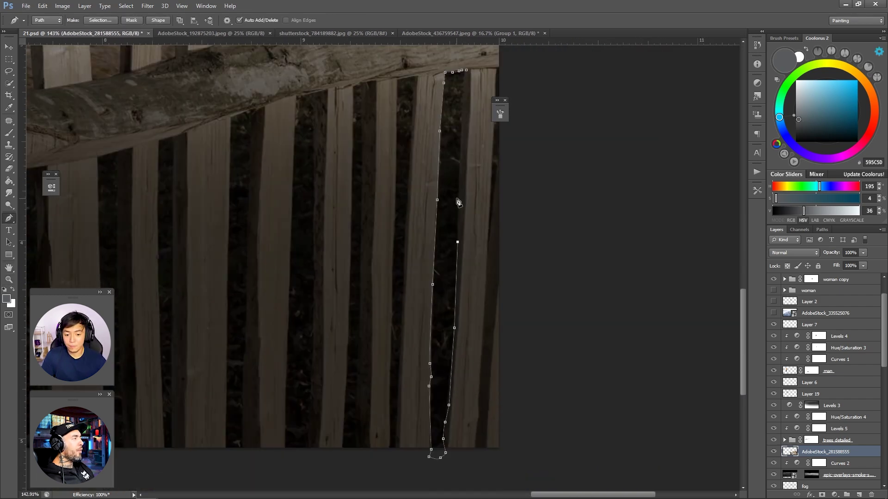
pyautogui.press('Delete')
pyautogui.hotkey('ctrl', 'd')
# - Trace the outline of the next gap between boards
pyautogui.scroll(-2, 416, 138)
pyautogui.click(410, 91)
pyautogui.click(404, 199)
pyautogui.scroll(-1, 398, 231)
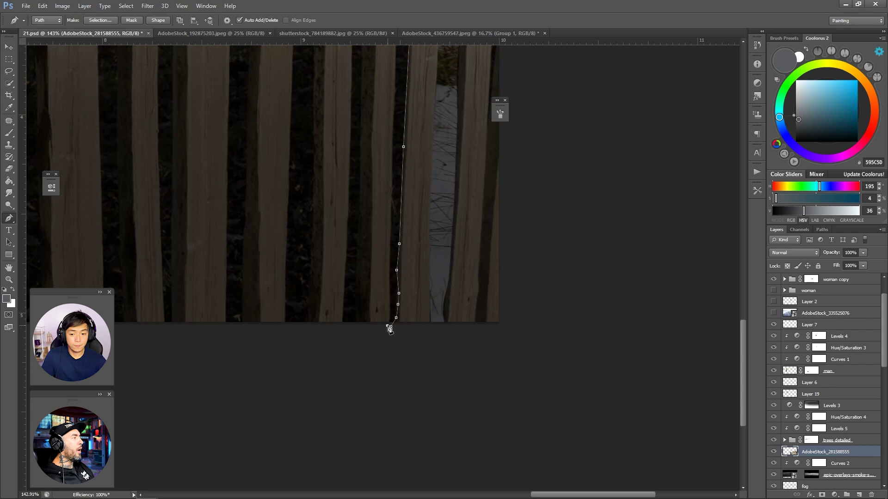
pyautogui.scroll(1, 388, 327)
pyautogui.click(391, 243)
pyautogui.scroll(6, 398, 222)
pyautogui.hscroll(-1, 414, 180)
# - Outline another gap, close it, and delete the traced gaps to reveal the snow
pyautogui.click(341, 186)
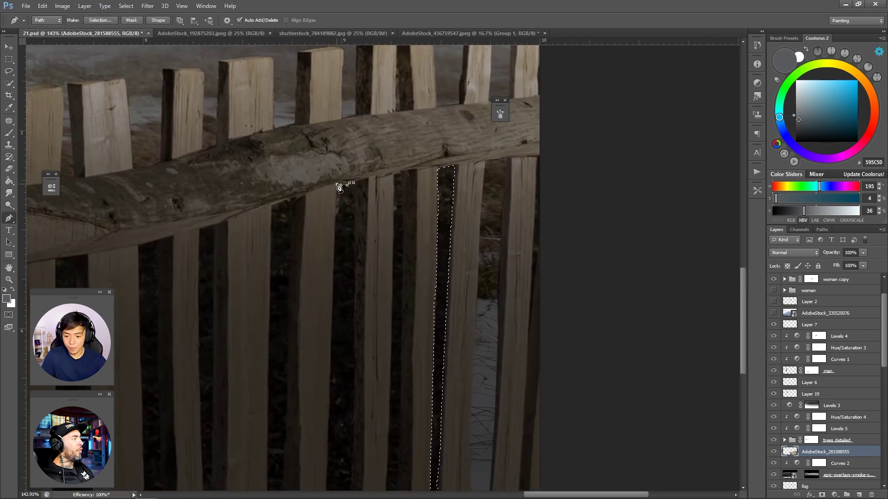
pyautogui.scroll(-5, 342, 184)
pyautogui.click(333, 117)
pyautogui.scroll(-3, 337, 258)
pyautogui.click(327, 331)
pyautogui.scroll(3, 327, 337)
pyautogui.click(353, 285)
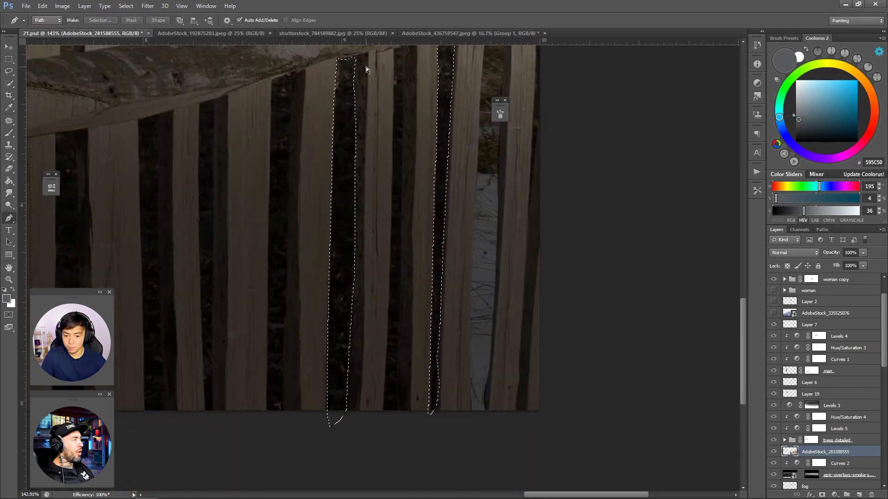
pyautogui.press('Delete')
pyautogui.hotkey('ctrl', 'd')
# - Outline the dark strip down the next board and delete it
pyautogui.hscroll(1, 360, 92)
pyautogui.scroll(-2, 353, 99)
pyautogui.click(346, 93)
pyautogui.click(346, 161)
pyautogui.click(344, 191)
pyautogui.click(342, 229)
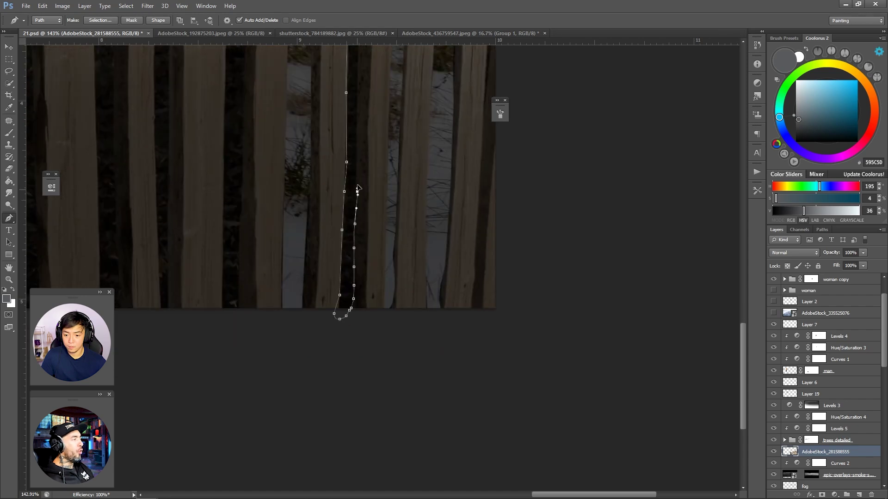
pyautogui.scroll(3, 357, 188)
pyautogui.scroll(-3, 369, 254)
pyautogui.scroll(2, 431, 212)
pyautogui.scroll(-1, 326, 205)
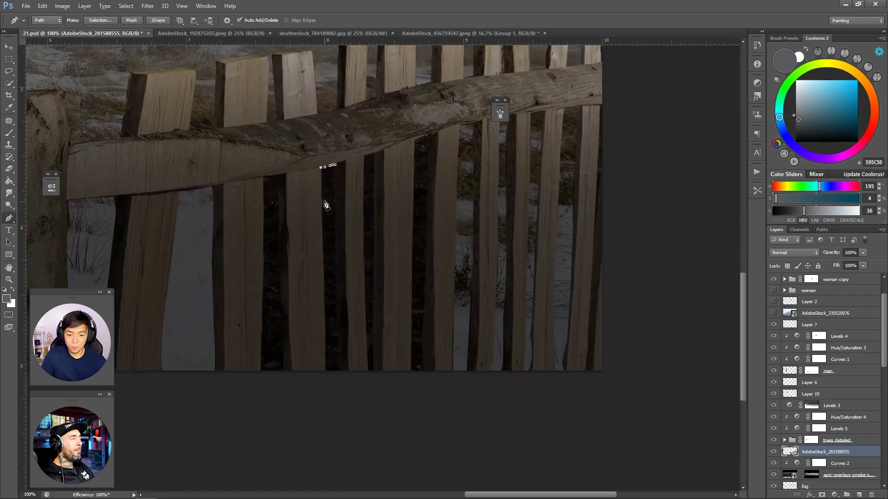
pyautogui.click(323, 206)
pyautogui.scroll(-2, 325, 231)
pyautogui.press('Delete')
pyautogui.hotkey('ctrl', 'd')
# - Close the traced outline and trace the gap below the log down the board edge
pyautogui.hscroll(-2, 360, 185)
pyautogui.click(399, 140)
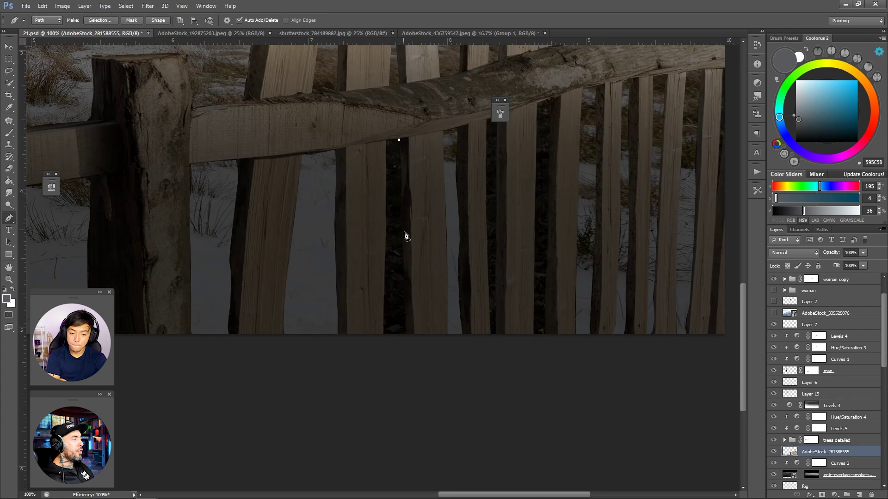
pyautogui.scroll(-3, 388, 164)
pyautogui.scroll(4, 313, 214)
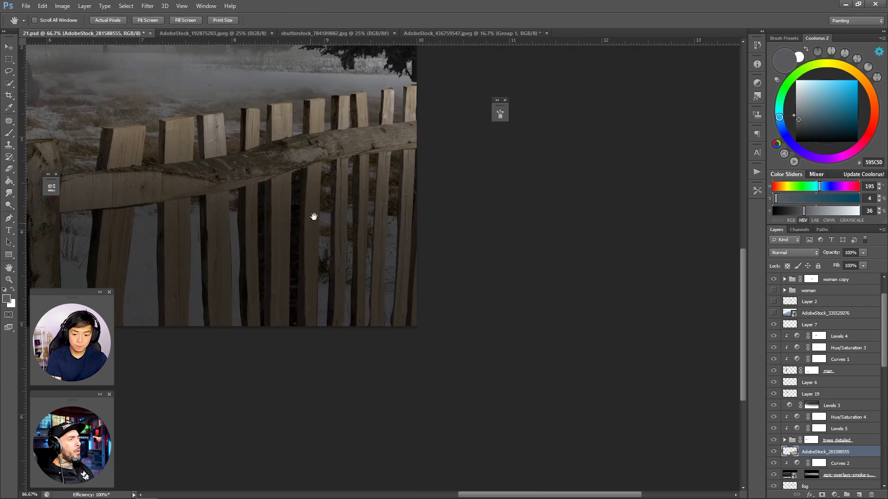
pyautogui.click(288, 174)
pyautogui.scroll(-1, 282, 360)
pyautogui.click(276, 359)
pyautogui.click(279, 397)
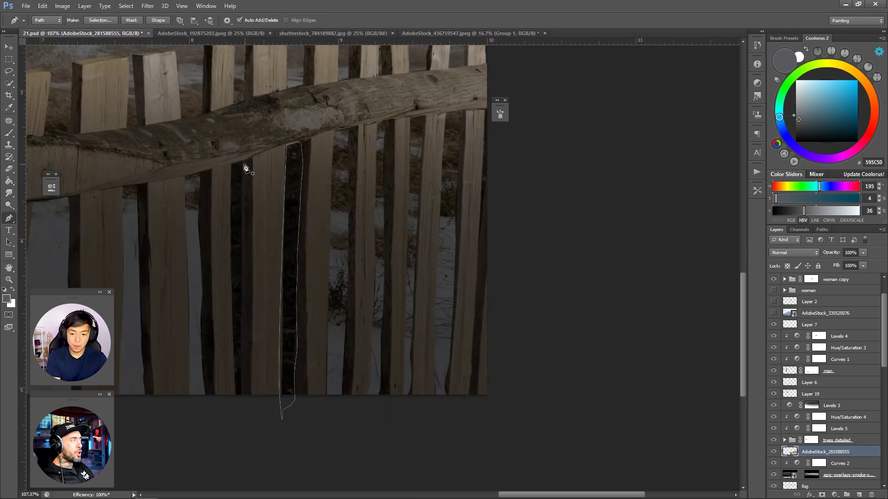
pyautogui.click(229, 165)
pyautogui.click(230, 220)
pyautogui.scroll(-1, 231, 254)
pyautogui.click(230, 261)
pyautogui.click(236, 318)
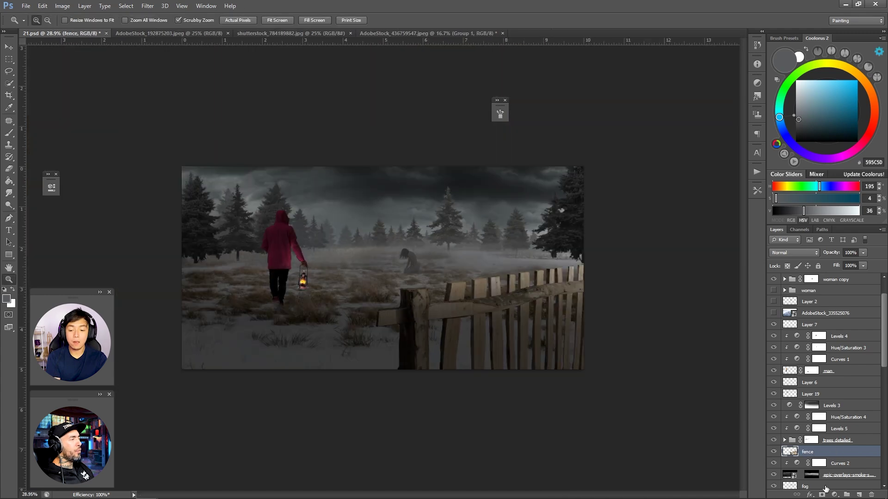
# - Clip a darkening Levels to the fence and Gaussian-blur the offset fence copy
pyautogui.rightClick(832, 452)
pyautogui.press('Escape')
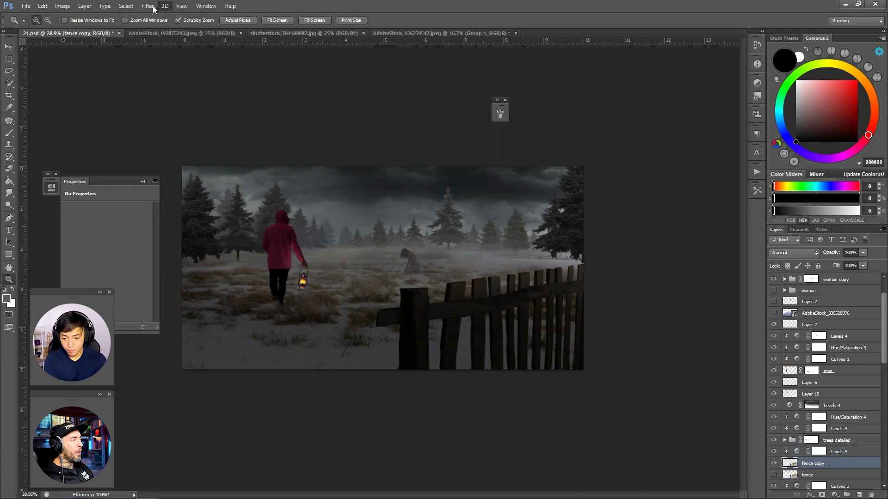
pyautogui.click(148, 6)
pyautogui.click(250, 162)
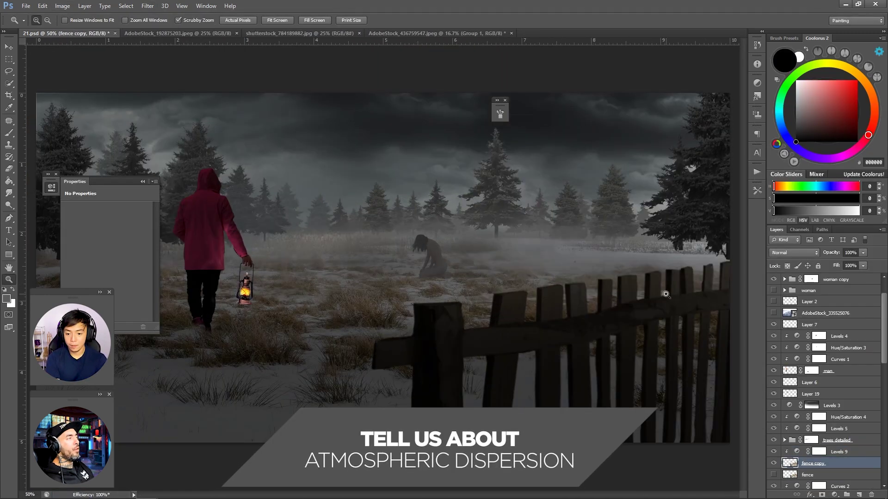
pyautogui.moveTo(554, 300); pyautogui.dragTo(844, 446)
pyautogui.moveTo(587, 427)
pyautogui.mouseDown()
pyautogui.moveTo(509, 390)
pyautogui.moveTo(583, 419)
pyautogui.mouseUp()
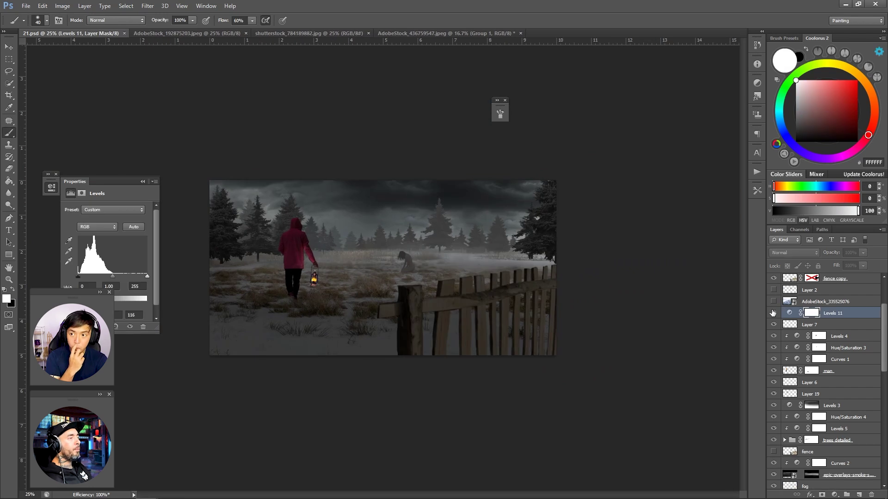
# - Enable the scene-darkening Levels and paint its mask so the lantern glows through
pyautogui.click(773, 313)
pyautogui.scroll(3, 823, 347)
pyautogui.press('x')
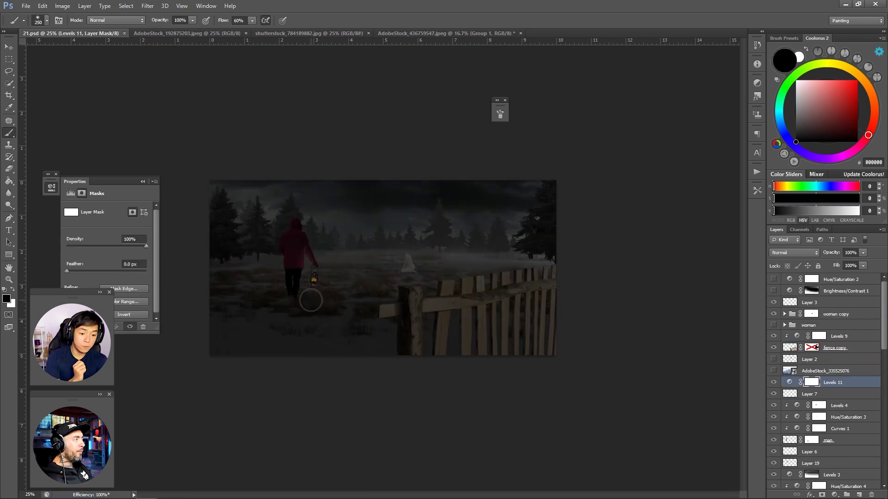
pyautogui.press(']')
pyautogui.press(']')
pyautogui.press(']')
pyautogui.moveTo(311, 301); pyautogui.dragTo(309, 288)
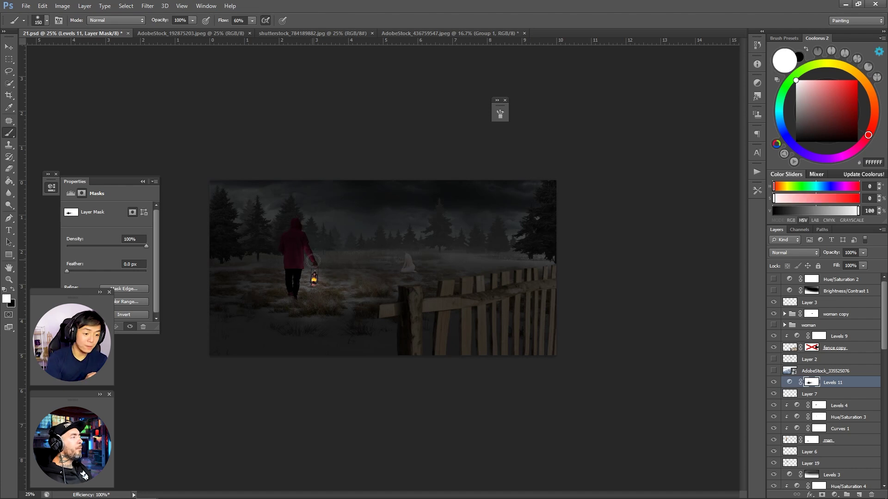
# - Duplicate the darkening Levels, move the copy lower, and refine the original's mask with the brush
pyautogui.click(828, 440)
pyautogui.hotkey('ctrl', 'j')
pyautogui.moveTo(846, 406); pyautogui.dragTo(851, 392)
pyautogui.click(812, 440)
pyautogui.press(']')
pyautogui.press(']')
pyautogui.press(']')
pyautogui.press(']')
pyautogui.press(']')
pyautogui.press('x')
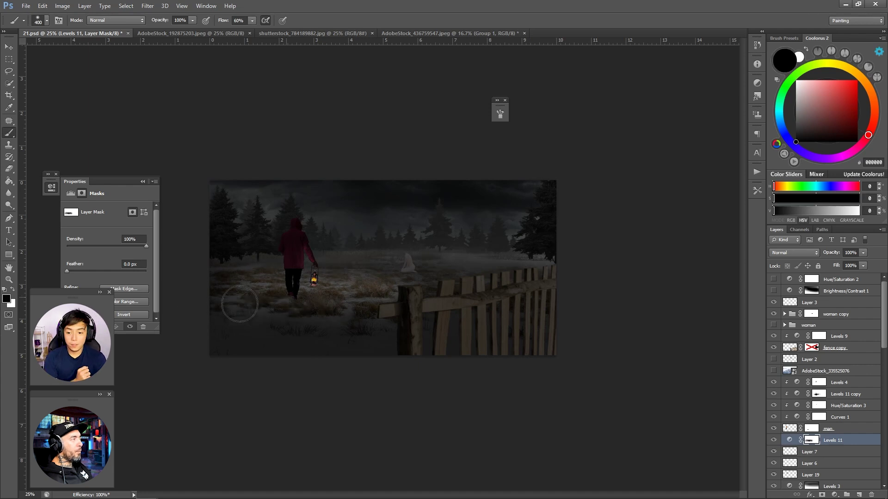
pyautogui.press('[')
pyautogui.press('[')
pyautogui.press('[')
pyautogui.press('x')
pyautogui.press(']')
pyautogui.press(']')
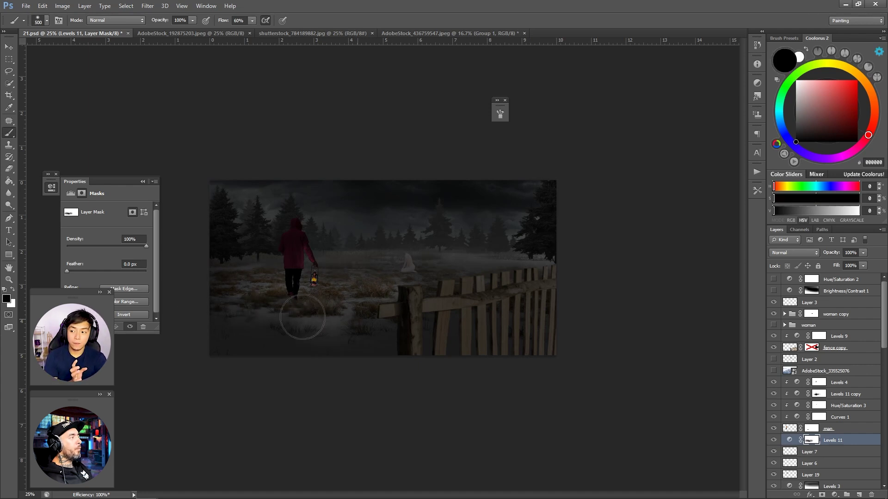
pyautogui.press('x')
pyautogui.press('x')
pyautogui.press('x')
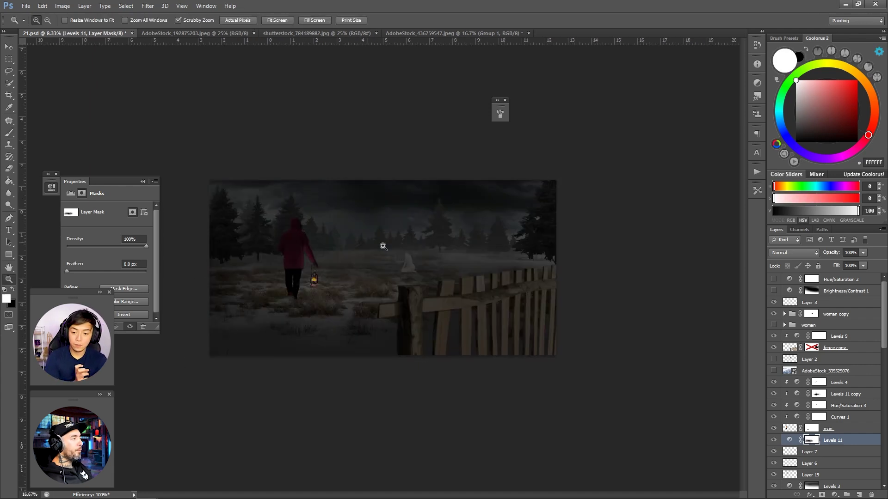
pyautogui.press('z')
# - Set the Levels to 85% opacity and select the Levels in the woman copy group
pyautogui.click(368, 278)
pyautogui.press('8')
pyautogui.press('5')
pyautogui.click(785, 315)
pyautogui.click(826, 325)
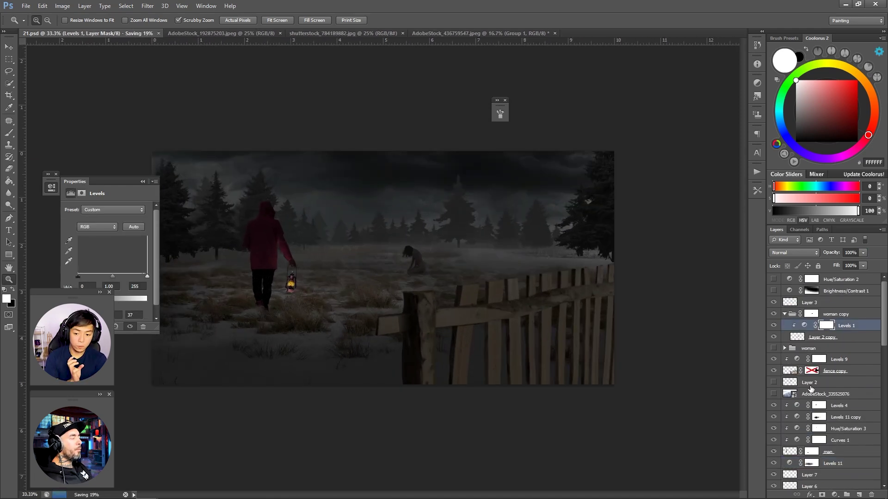
# - Select Layer 19 and set up a soft brush with a light grey colour
pyautogui.click(832, 464)
pyautogui.press('b')
pyautogui.press('x')
pyautogui.keyDown('alt'); pyautogui.click(505, 275); pyautogui.keyUp('alt')
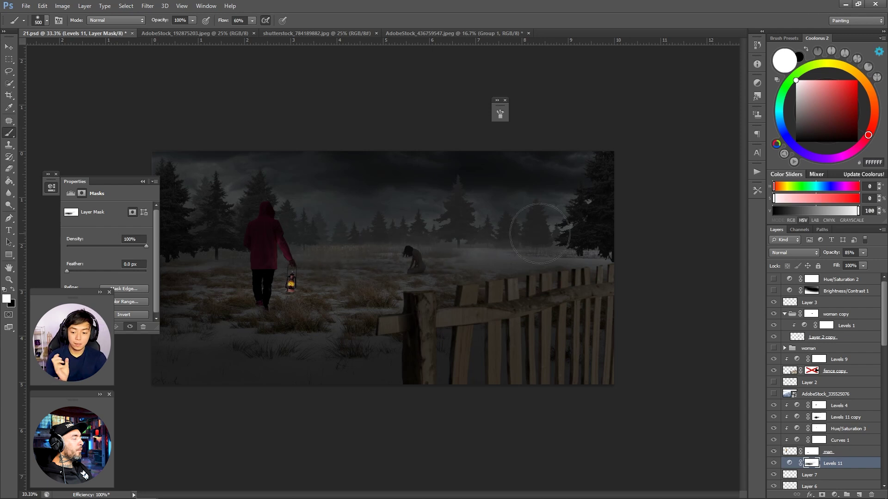
pyautogui.scroll(-3, 823, 393)
pyautogui.click(810, 440)
pyautogui.press('[')
pyautogui.keyDown('alt'); pyautogui.click(399, 252); pyautogui.keyUp('alt')
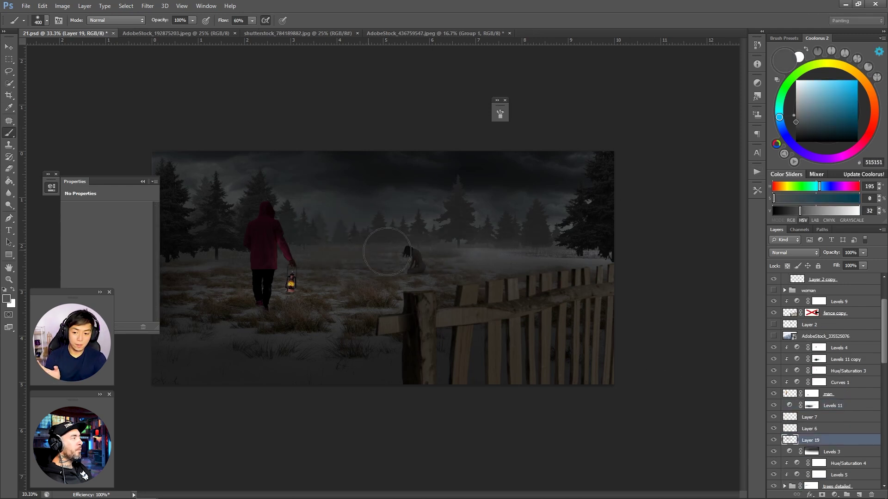
pyautogui.keyDown('alt'); pyautogui.click(260, 330); pyautogui.keyUp('alt')
pyautogui.press(']')
pyautogui.press(']')
pyautogui.hotkey('ctrl', '-')
pyautogui.hotkey('ctrl', '-')
pyautogui.hotkey('ctrl', '-')
pyautogui.hotkey('ctrl', '+')
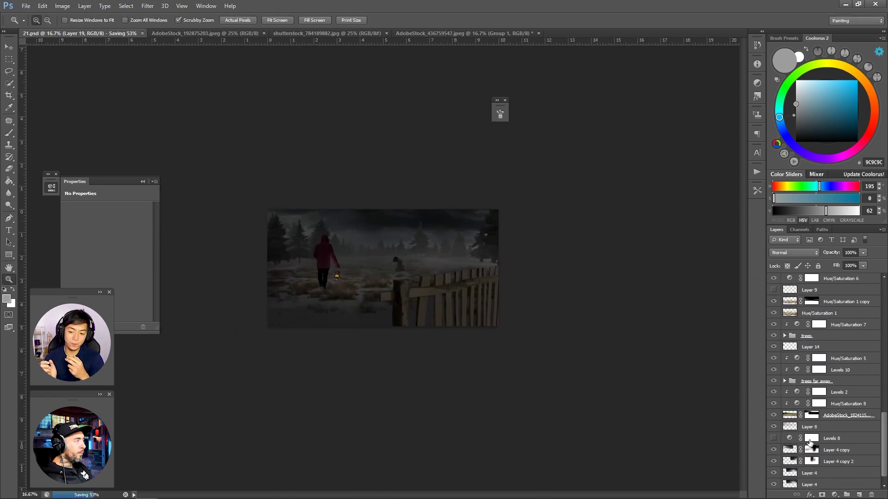
# - Pick a pale bluish-grey haze colour for painting on Layer 8
pyautogui.keyDown('ctrl'); pyautogui.click(398, 236); pyautogui.keyUp('ctrl')
pyautogui.press(']')
pyautogui.press(']')
pyautogui.click(796, 98)
pyautogui.keyDown('alt'); pyautogui.click(337, 227); pyautogui.keyUp('alt')
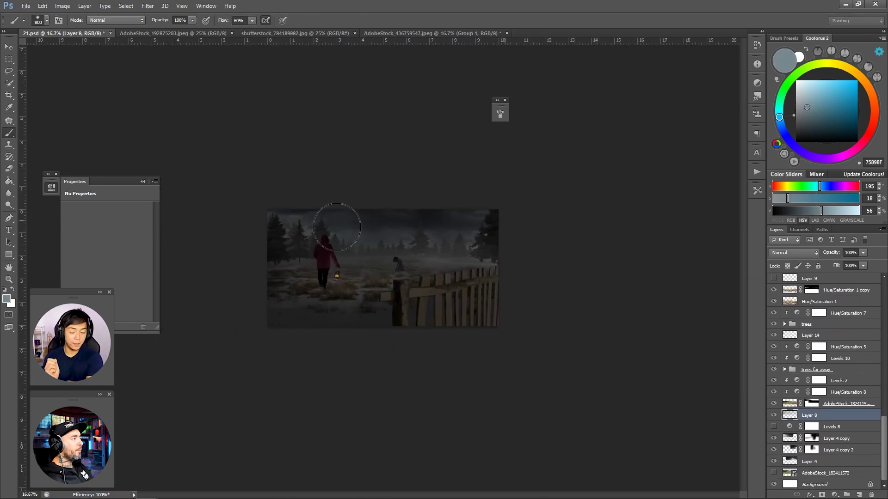
pyautogui.click(805, 95)
pyautogui.press('[')
pyautogui.press('[')
pyautogui.press('[')
pyautogui.press('z')
pyautogui.click(399, 198)
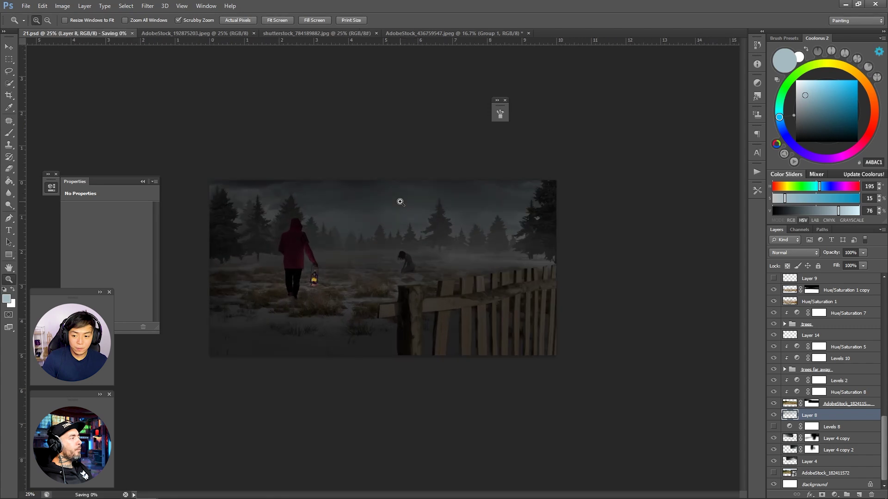
pyautogui.scroll(5, 814, 351)
# - Paint near-white pale blue haze into the sky on Layer 8
pyautogui.click(815, 350)
pyautogui.scroll(-5, 815, 370)
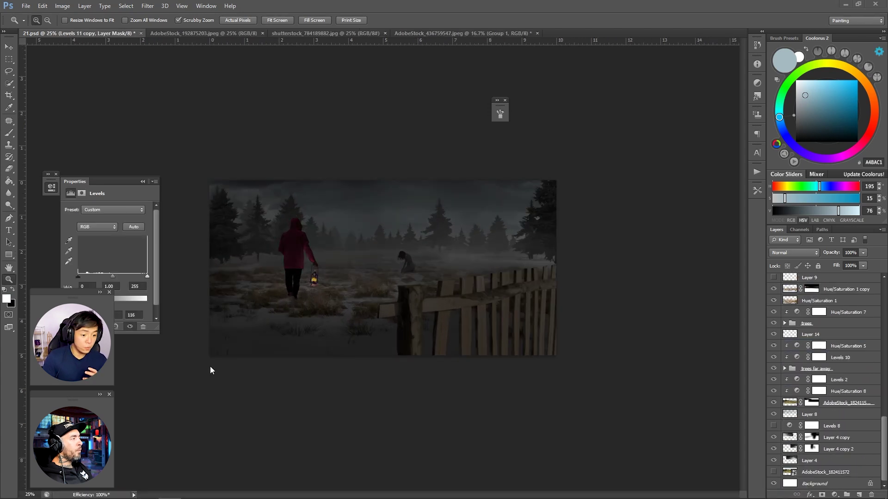
pyautogui.press('b')
pyautogui.click(809, 414)
pyautogui.keyDown('alt'); pyautogui.click(535, 236); pyautogui.keyUp('alt')
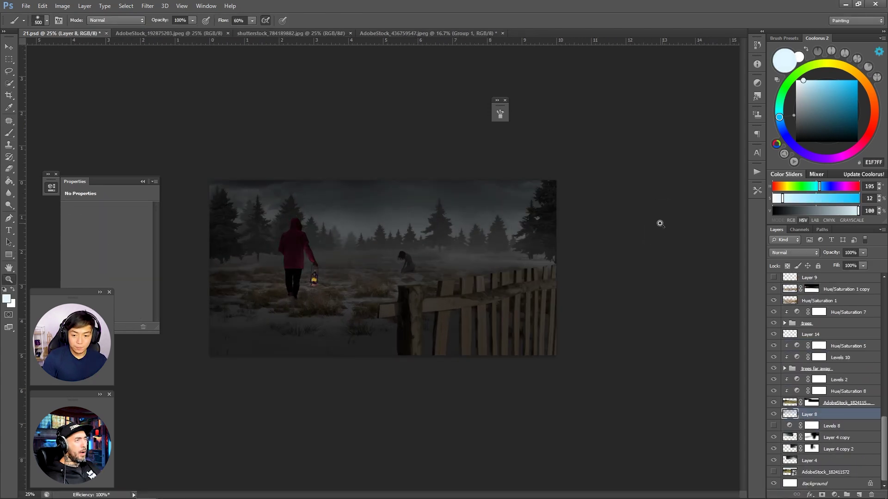
pyautogui.keyDown('alt'); pyautogui.click(475, 253); pyautogui.keyUp('alt')
pyautogui.keyDown('alt'); pyautogui.click(475, 254); pyautogui.keyUp('alt')
pyautogui.click(475, 254)
pyautogui.scroll(5, 780, 342)
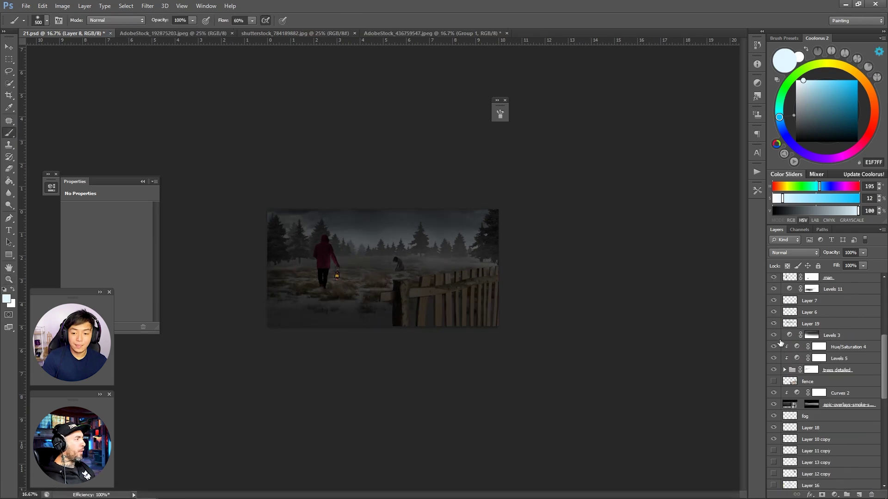
# - Select the fence layer with its Levels adjustment and shift them left together
pyautogui.click(780, 339)
pyautogui.press('d')
pyautogui.press(']')
pyautogui.press(']')
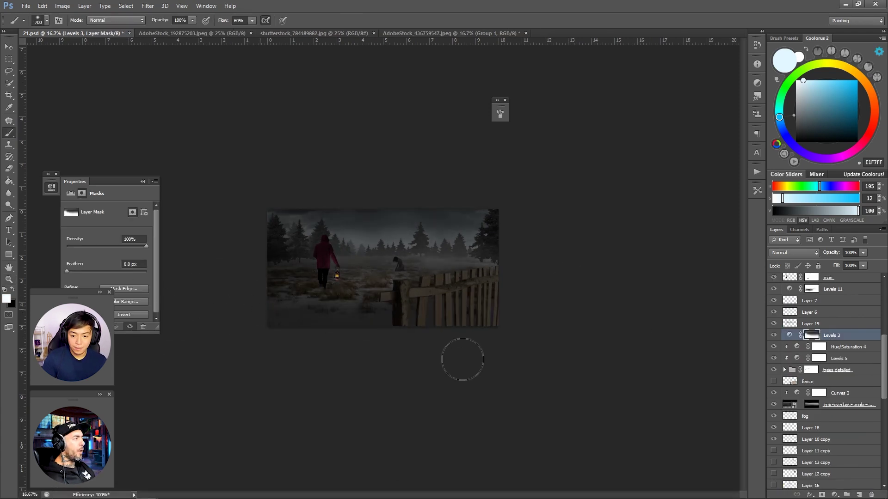
pyautogui.hotkey('alt', '[')
pyautogui.hotkey('alt', '[')
pyautogui.click(786, 380)
pyautogui.scroll(5, 814, 370)
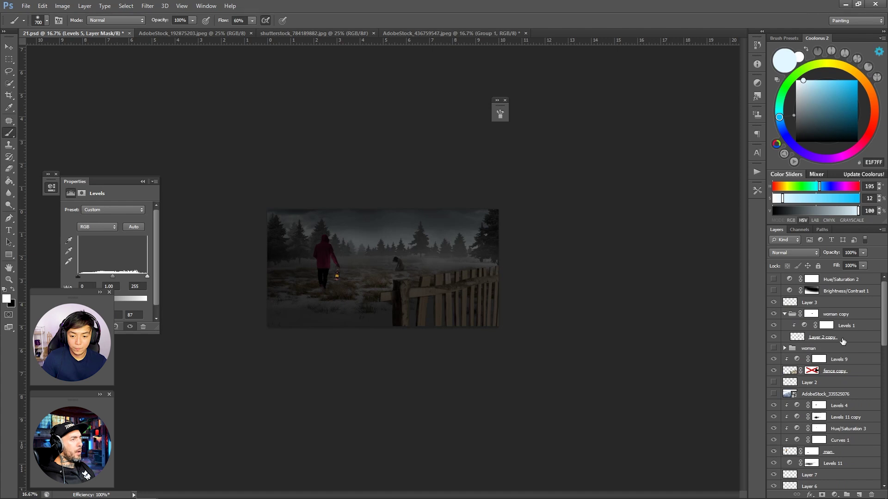
pyautogui.moveTo(821, 338); pyautogui.dragTo(828, 354)
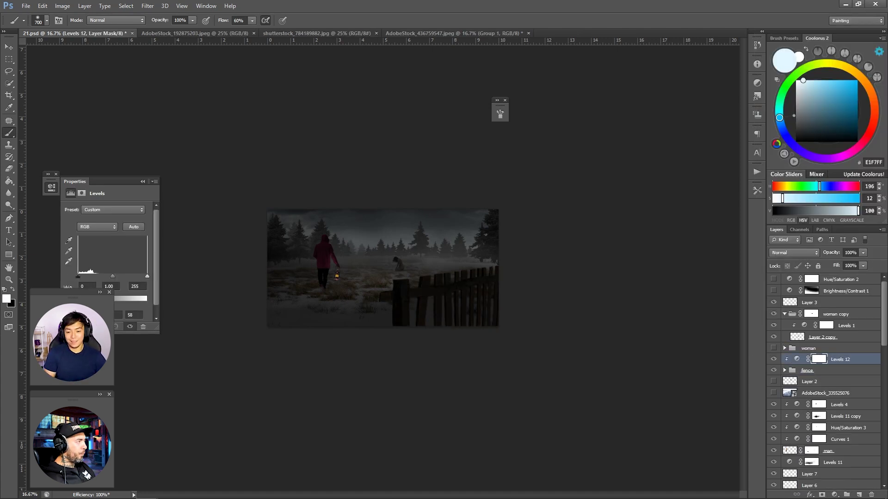
pyautogui.hotkey('alt', 'shift', '[')
pyautogui.press('v')
pyautogui.moveTo(592, 363); pyautogui.dragTo(541, 353)
pyautogui.scroll(6, 541, 353)
# - Select the fence copy in the fence group and trace a gap in the fence with the Pen tool
pyautogui.keyDown('ctrl'); pyautogui.click(536, 324); pyautogui.keyUp('ctrl')
pyautogui.press('p')
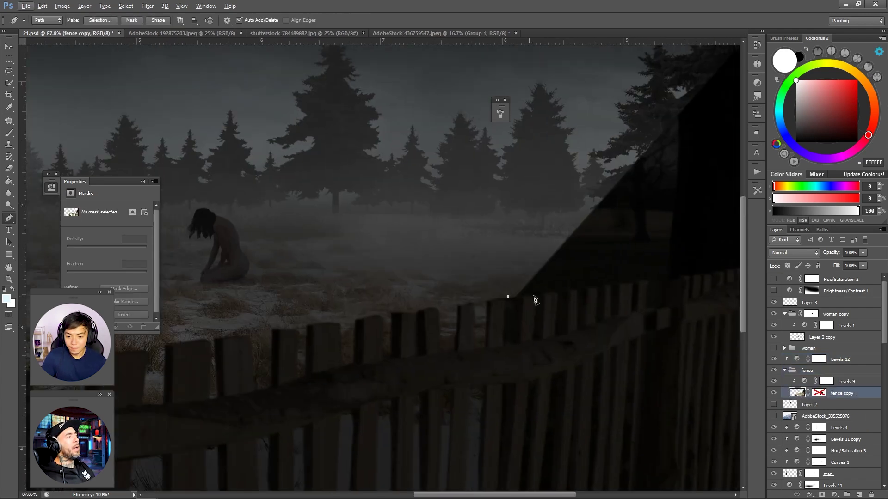
pyautogui.press('z')
pyautogui.moveTo(648, 284); pyautogui.dragTo(573, 327)
pyautogui.scroll(3, 573, 327)
pyautogui.press('p')
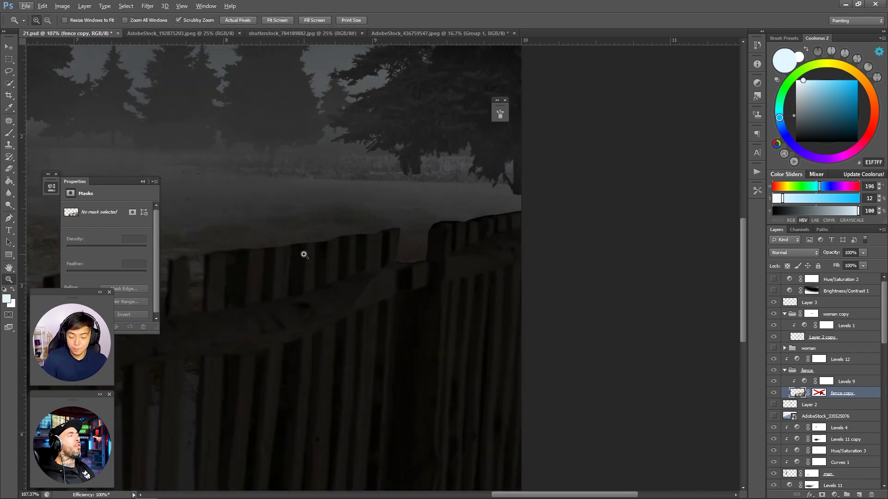
pyautogui.click(225, 305)
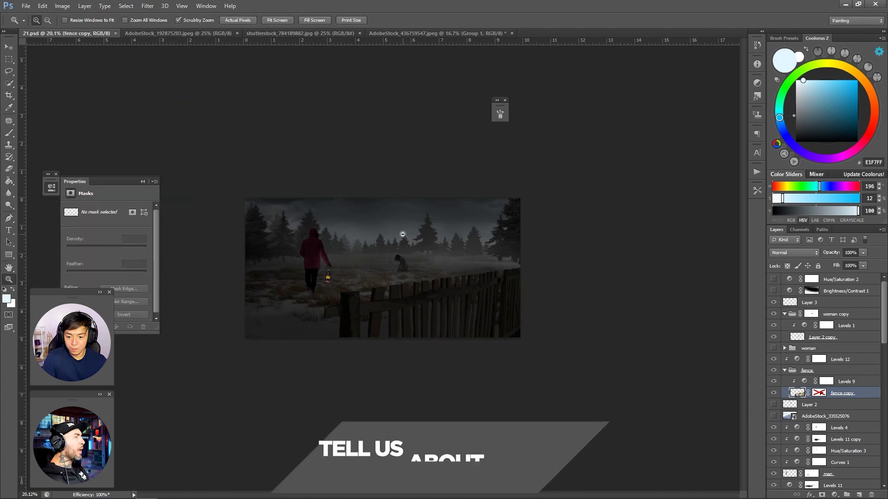
pyautogui.keyDown('alt'); pyautogui.click(403, 235); pyautogui.keyUp('alt')
pyautogui.keyDown('alt'); pyautogui.click(402, 234); pyautogui.keyUp('alt')
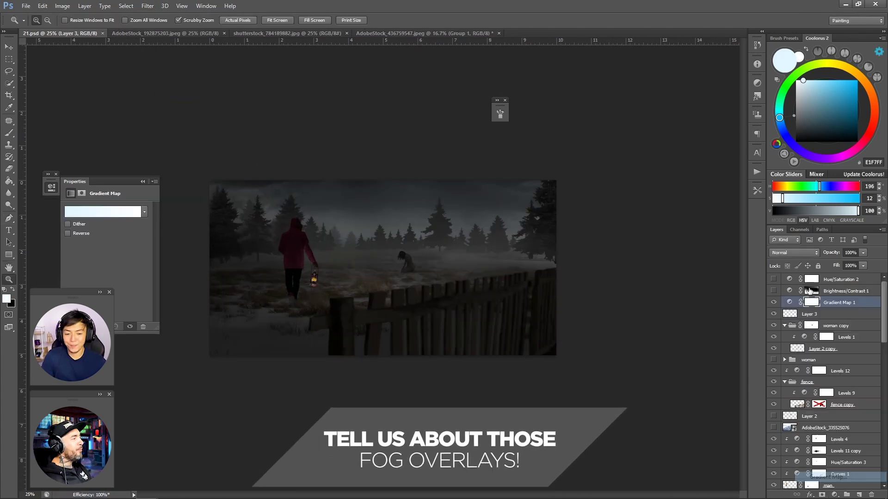
# - Set the gradient map's dark stop to green and its light stop to dark blue 224065
pyautogui.click(107, 213)
pyautogui.doubleClick(14, 162)
pyautogui.click(812, 225)
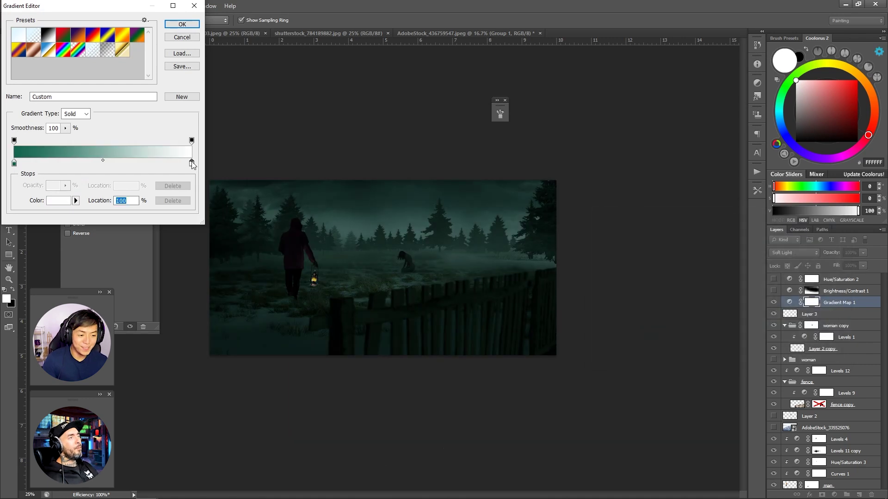
pyautogui.doubleClick(191, 163)
pyautogui.click(671, 302)
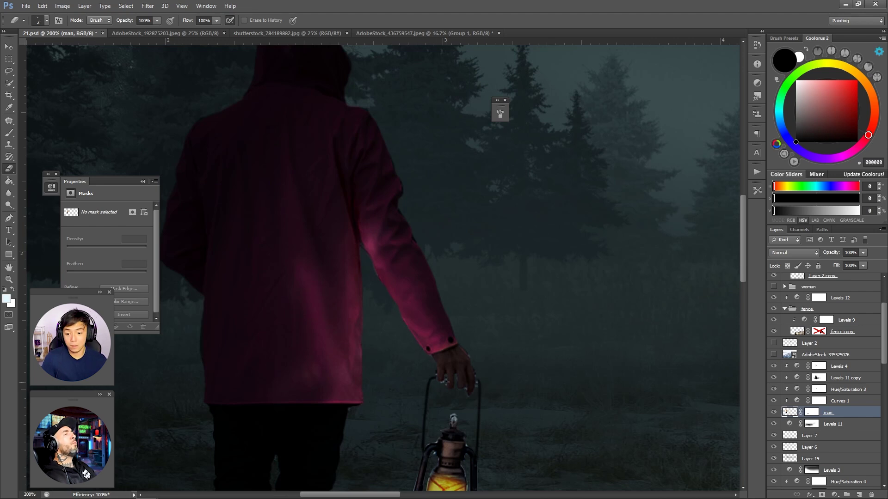
# - Stamp the large grass brush over the figure's feet on the man's mask
pyautogui.press('z')
pyautogui.moveTo(476, 363)
pyautogui.mouseDown()
pyautogui.moveTo(323, 323)
pyautogui.moveTo(277, 281)
pyautogui.mouseUp()
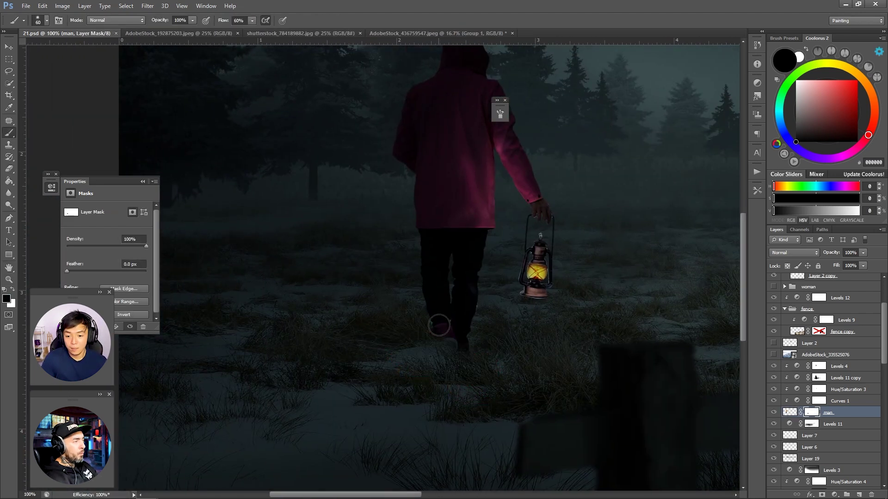
pyautogui.rightClick(307, 295)
pyautogui.doubleClick(189, 276)
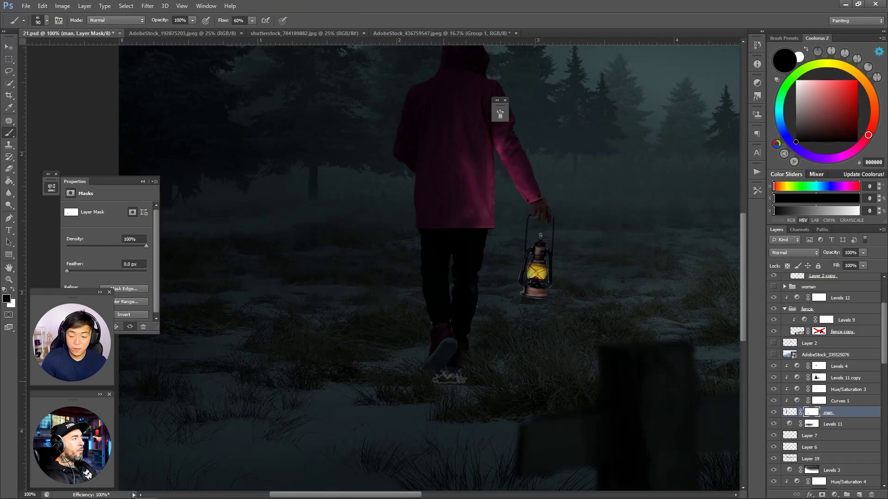
pyautogui.press('z')
pyautogui.keyDown('alt'); pyautogui.click(446, 283); pyautogui.keyUp('alt')
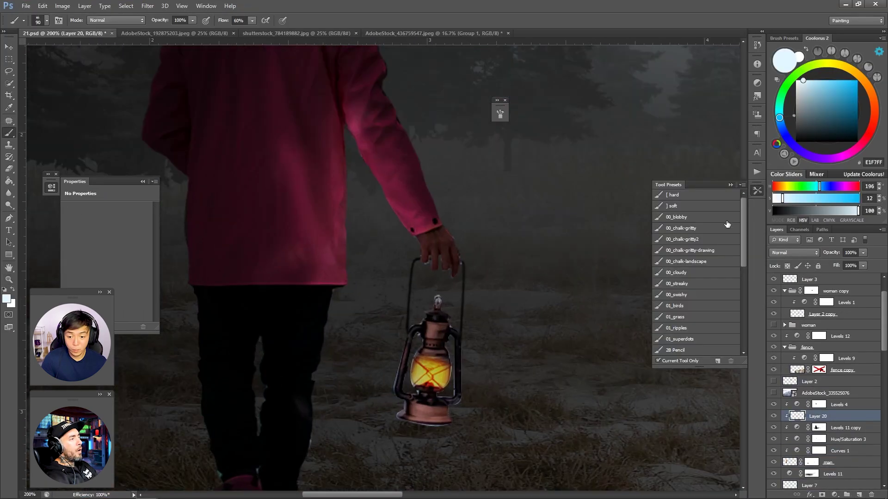
pyautogui.scroll(-10, 726, 225)
# - Paint warm orange FFAD41 light along the jacket's right edge toward the hem
pyautogui.click(679, 351)
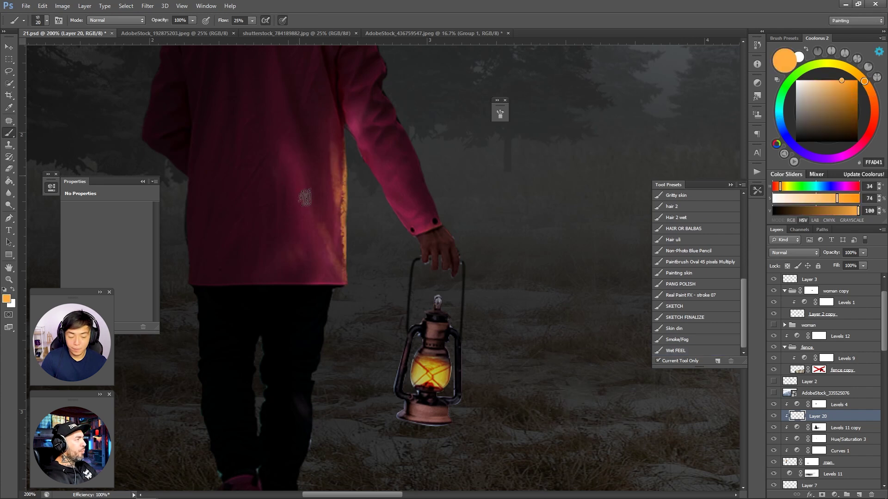
pyautogui.hotkey('ctrl', 'z')
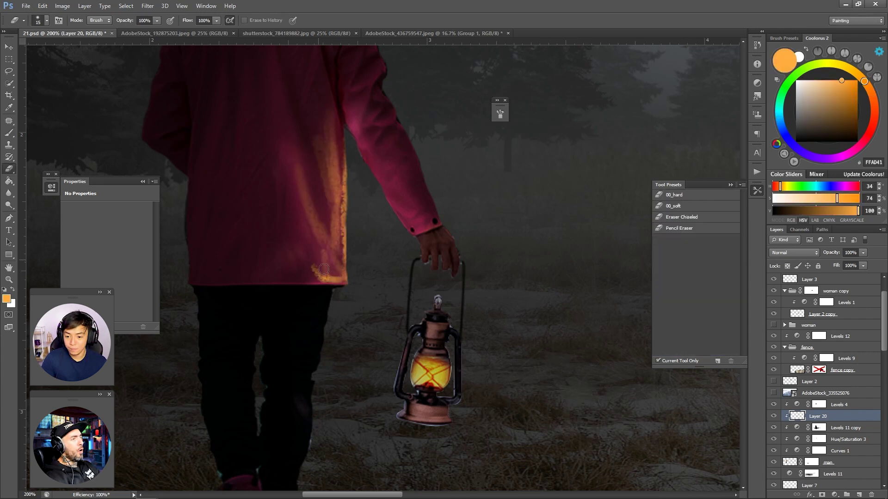
pyautogui.moveTo(342, 231); pyautogui.dragTo(334, 268)
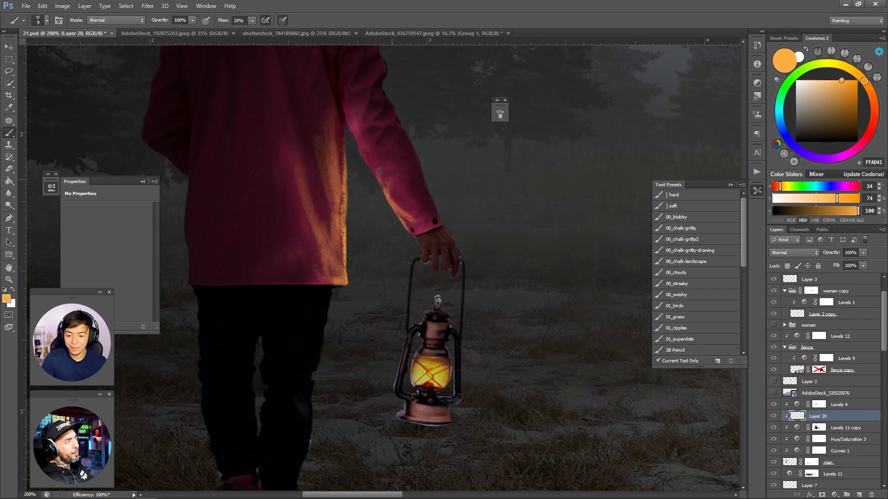
pyautogui.moveTo(346, 119)
pyautogui.mouseDown()
pyautogui.moveTo(342, 182)
pyautogui.moveTo(349, 224)
pyautogui.mouseUp()
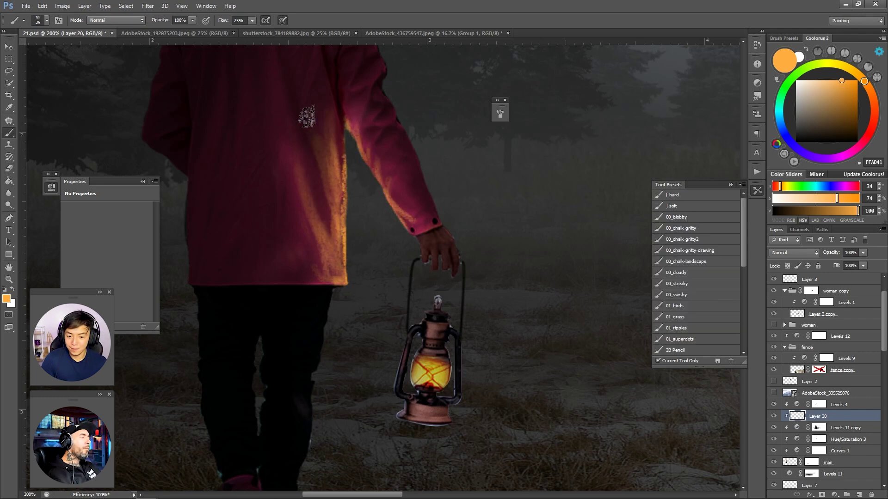
pyautogui.press('e')
pyautogui.scroll(-5, 396, 215)
pyautogui.scroll(3, 190, 238)
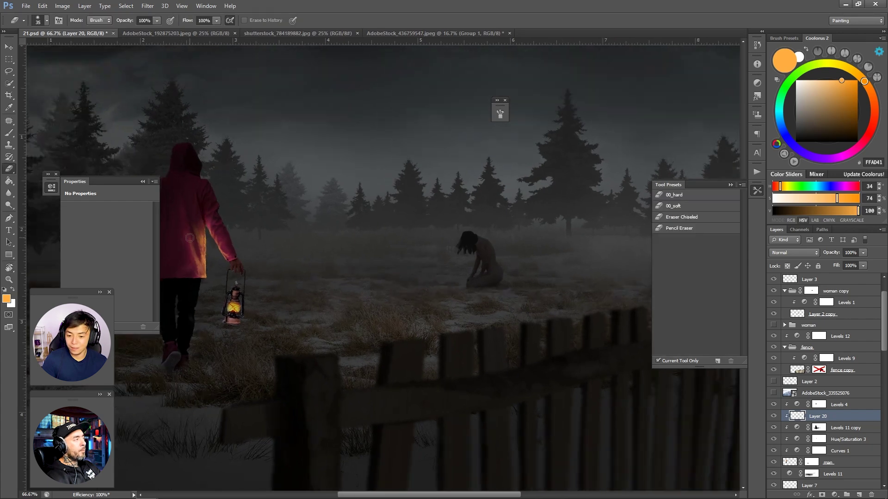
pyautogui.press('b')
pyautogui.scroll(3, 288, 324)
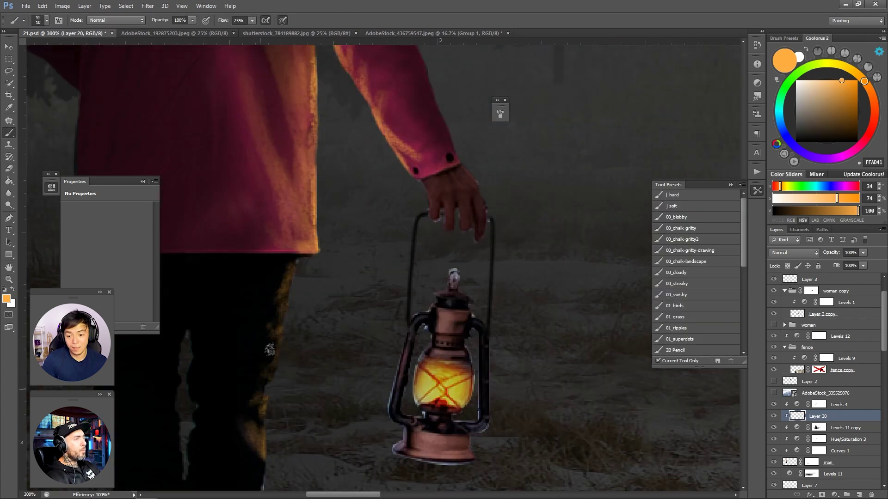
pyautogui.moveTo(270, 349); pyautogui.dragTo(287, 278)
pyautogui.hotkey('ctrl', 'z')
pyautogui.press('z')
pyautogui.moveTo(324, 326)
pyautogui.mouseDown()
pyautogui.moveTo(444, 151)
pyautogui.moveTo(431, 146)
pyautogui.moveTo(296, 286)
pyautogui.moveTo(329, 345)
pyautogui.mouseUp()
# - Add warm light to the jacket's back, then zoom out to view the whole composite
pyautogui.press('h')
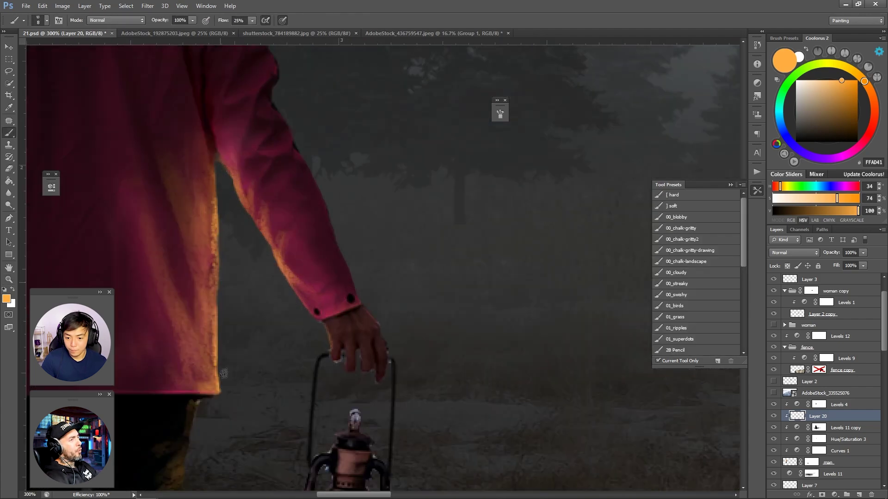
pyautogui.press('h')
pyautogui.moveTo(312, 436); pyautogui.dragTo(168, 337)
pyautogui.hotkey('ctrl', '-')
pyautogui.moveTo(428, 219); pyautogui.dragTo(432, 277)
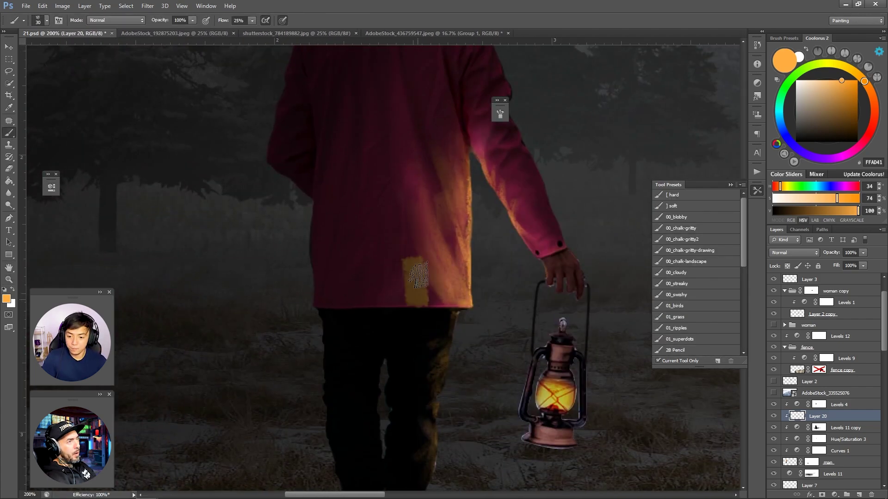
pyautogui.press('h')
pyautogui.hotkey('ctrl', 'z')
pyautogui.hotkey('ctrl', '-')
pyautogui.press('z')
pyautogui.hotkey('ctrl', '-')
pyautogui.hotkey('ctrl', '-')
pyautogui.hotkey('ctrl', '-')
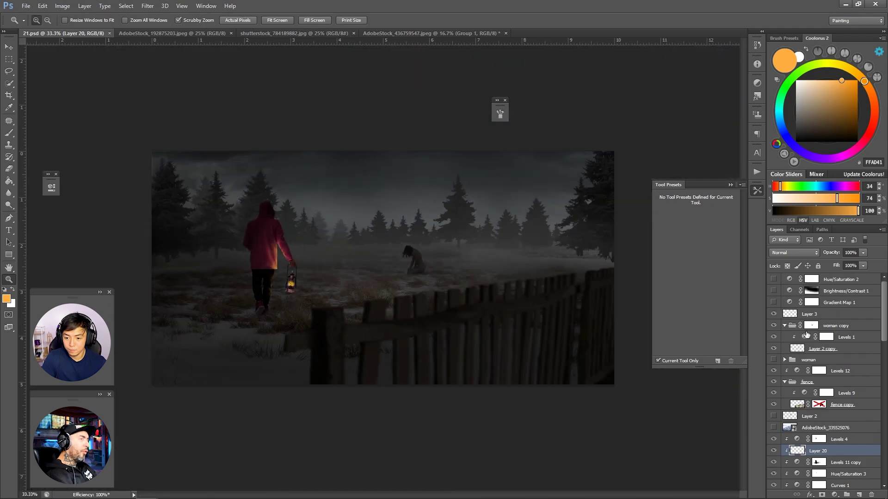
pyautogui.scroll(-3, 823, 384)
pyautogui.click(827, 450)
# - Group Levels 3 and mask it to brighten the snow and grass near the feet and fence
pyautogui.press('b')
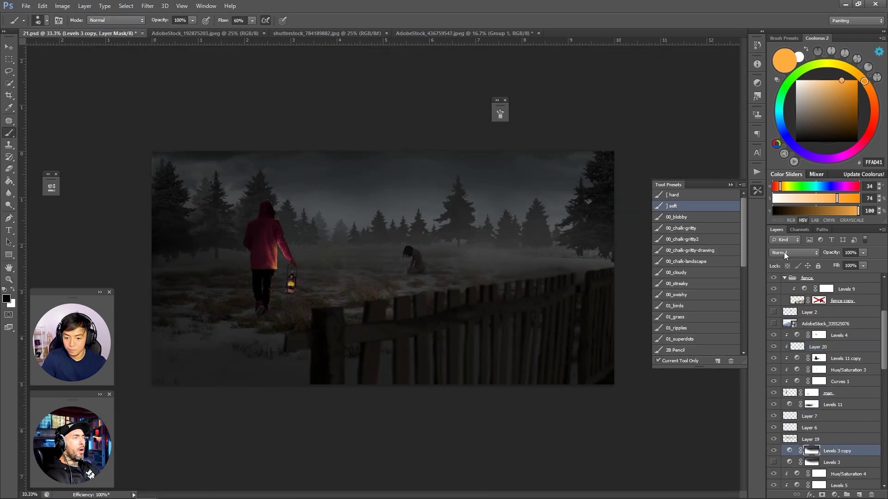
pyautogui.press('Delete')
pyautogui.hotkey('ctrl', 'g')
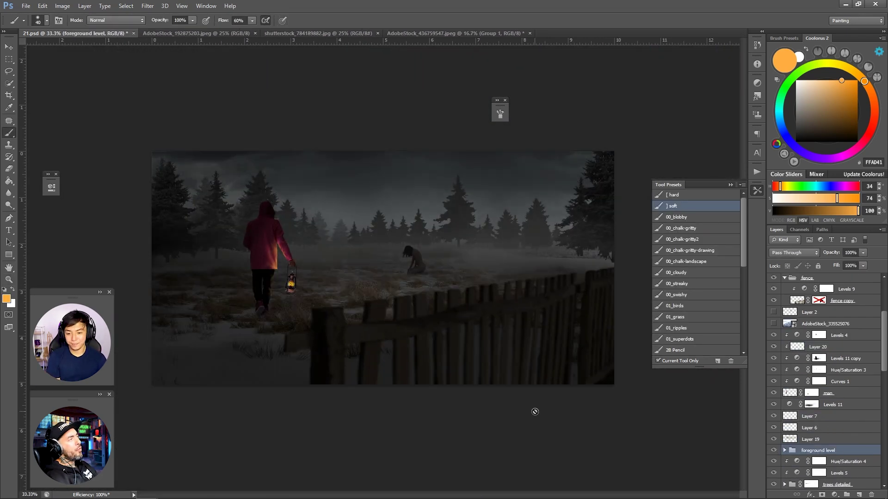
pyautogui.press('d')
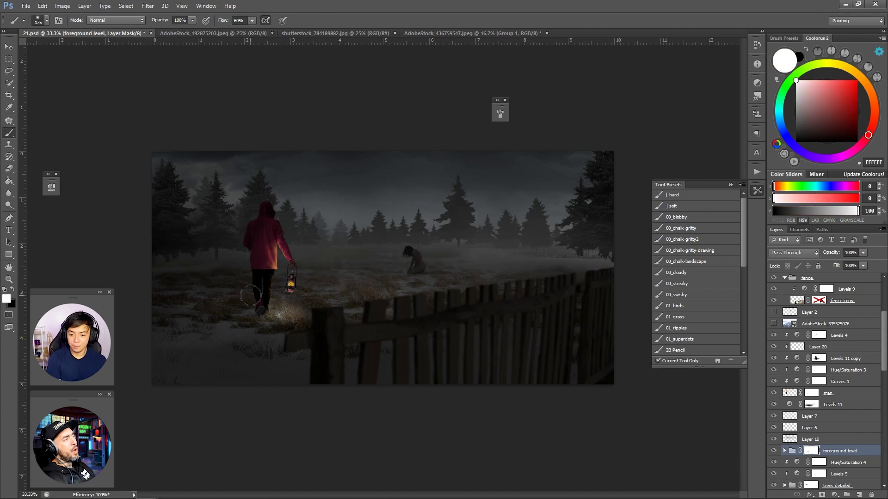
pyautogui.moveTo(221, 301); pyautogui.dragTo(261, 303)
pyautogui.press(']')
pyautogui.press(']')
pyautogui.press('[')
pyautogui.moveTo(319, 328); pyautogui.dragTo(155, 351)
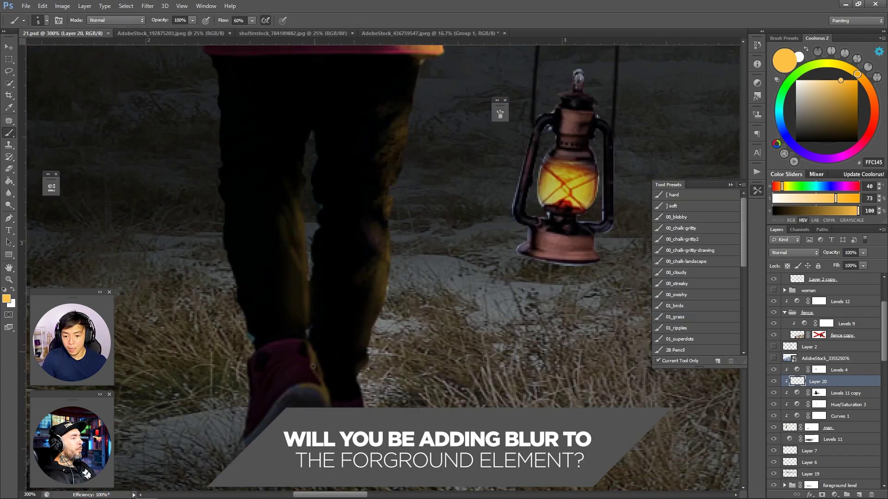
# - Add a new Color Dodge layer and choose a dark brown painting colour
pyautogui.press('e')
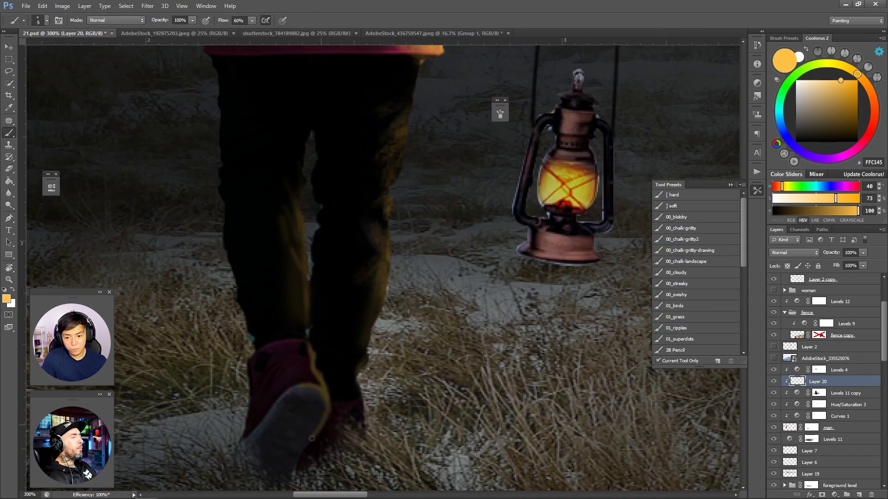
pyautogui.hotkey('ctrl', '-')
pyautogui.hotkey('ctrl', '-')
pyautogui.hotkey('ctrl', '-')
pyautogui.hotkey('ctrl', '-')
pyautogui.hotkey('ctrl', '-')
pyautogui.hotkey('ctrl', 'shift', 'alt', 'n')
pyautogui.click(794, 252)
pyautogui.click(790, 337)
pyautogui.keyDown('alt'); pyautogui.click(291, 308); pyautogui.keyUp('alt')
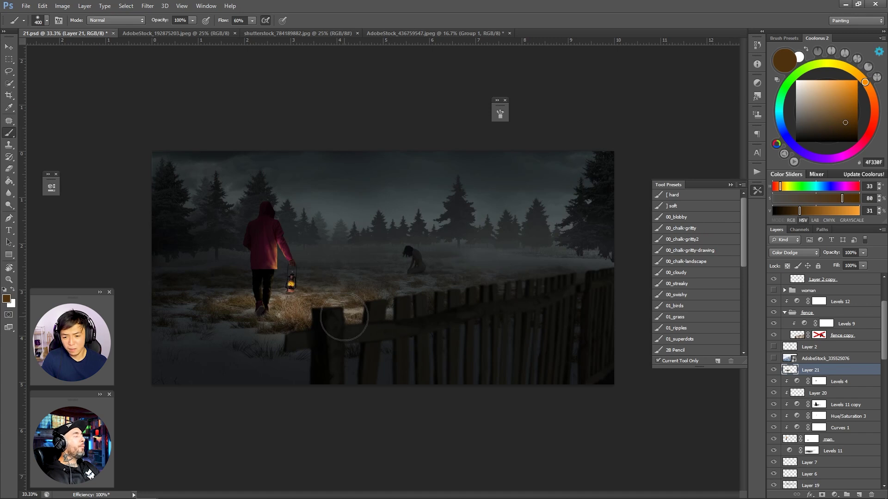
# - Erase and repaint Layer 21's glow, collapse the fence group, and download the snow overlay
pyautogui.press('e')
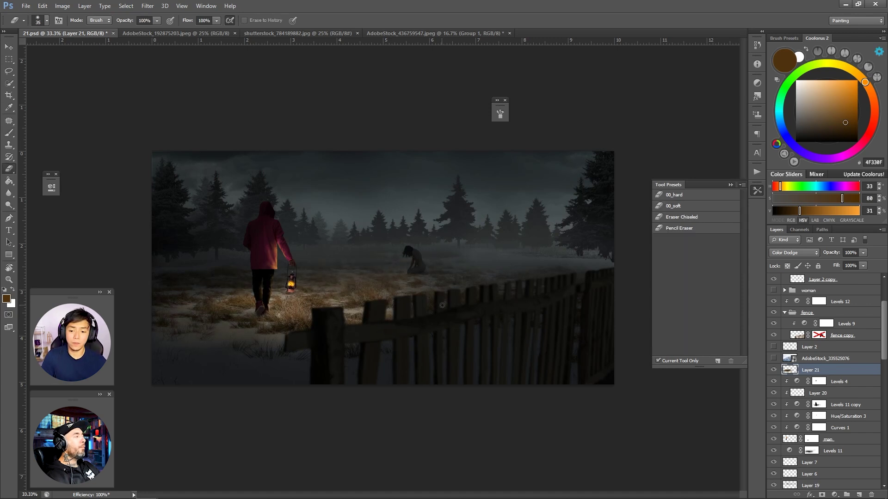
pyautogui.press('e')
pyautogui.press('b')
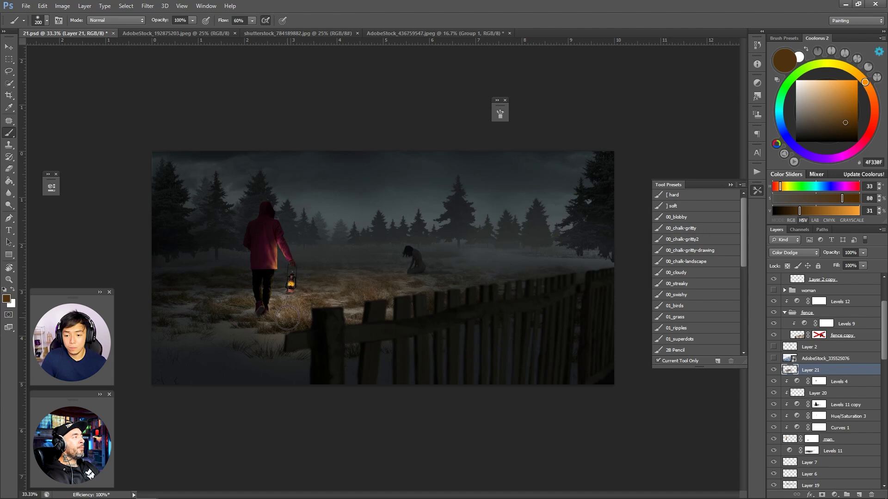
pyautogui.press('e')
pyautogui.press('b')
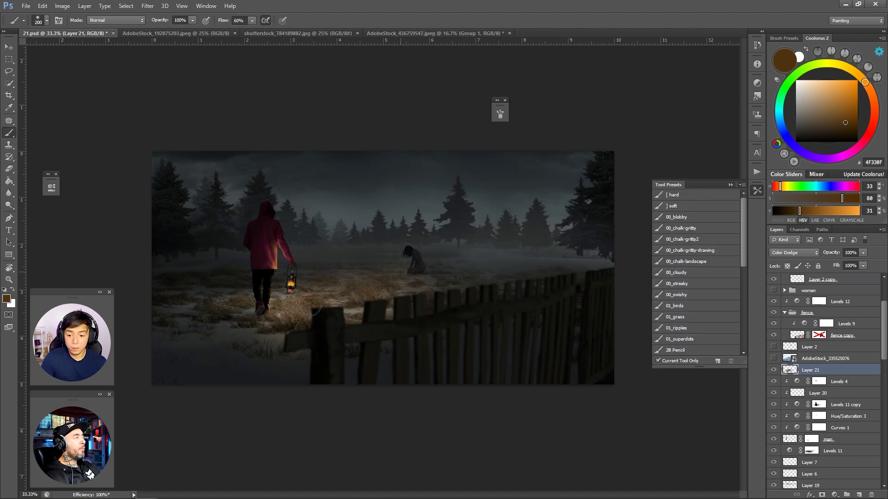
pyautogui.click(784, 312)
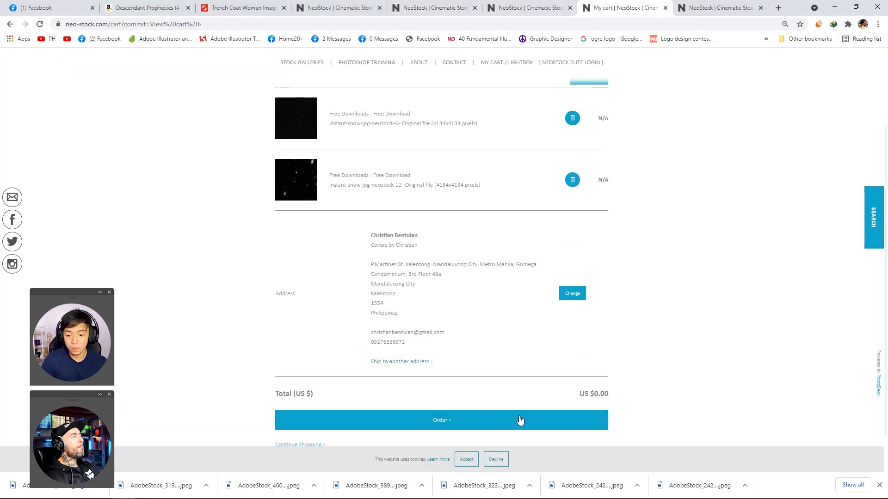
pyautogui.click(520, 421)
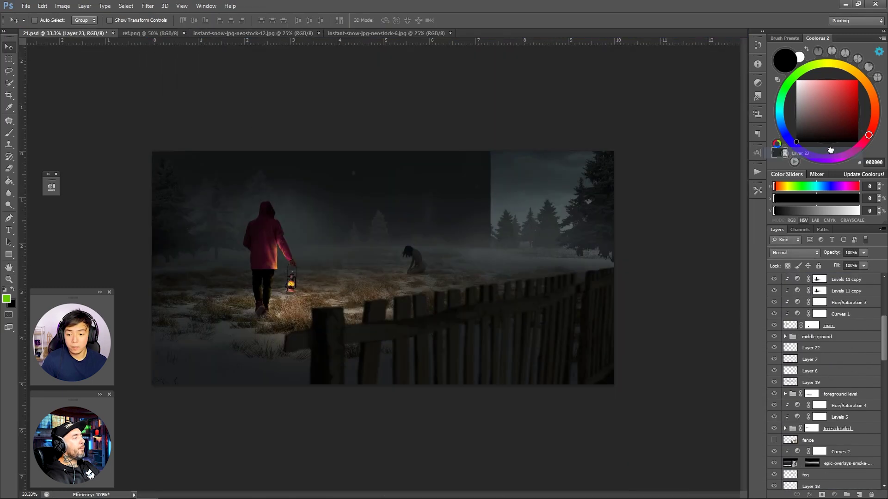
# - Set the snow layer to Screen, work on its mask, and hide Gradient Map 1 and Curves 3
pyautogui.click(794, 252)
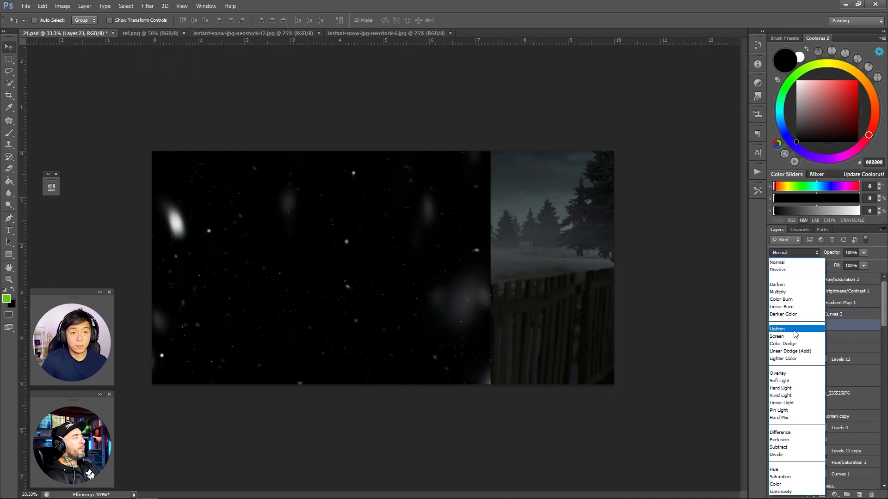
pyautogui.click(777, 336)
pyautogui.click(812, 326)
pyautogui.press('b')
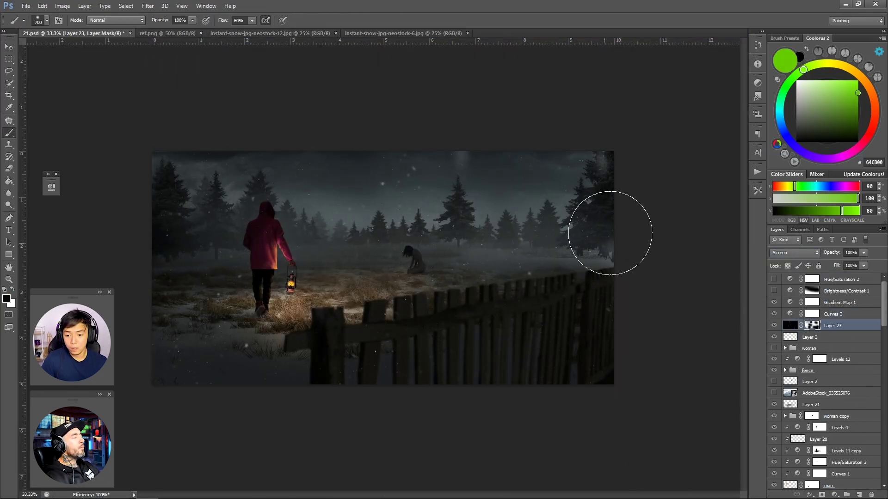
pyautogui.hotkey('ctrl', '-')
pyautogui.hotkey('ctrl', '+')
pyautogui.press('z')
pyautogui.press('x')
pyautogui.moveTo(157, 298); pyautogui.dragTo(171, 318)
pyautogui.click(774, 302)
pyautogui.click(774, 314)
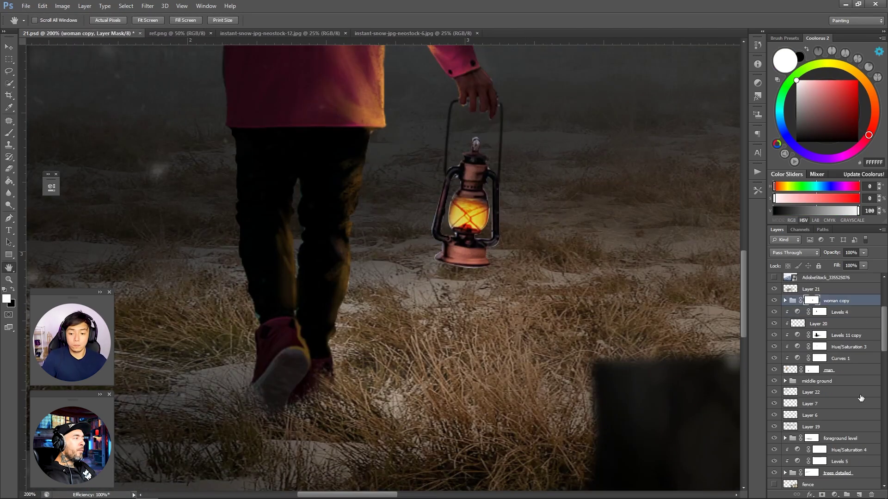
# - On a new layer, paint golden grass blades near the man's feet with the Hair uli brush
pyautogui.press('b')
pyautogui.click(758, 190)
pyautogui.scroll(2, 696, 273)
pyautogui.click(673, 240)
pyautogui.click(838, 123)
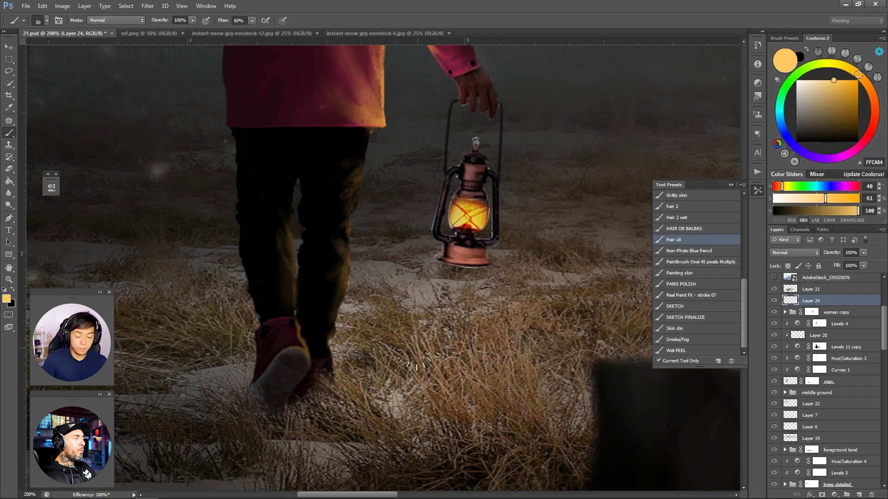
pyautogui.press('[')
pyautogui.press('[')
pyautogui.press('[')
pyautogui.press('[')
pyautogui.press('[')
pyautogui.press('[')
pyautogui.press('[')
pyautogui.press('[')
pyautogui.moveTo(414, 339); pyautogui.dragTo(423, 377)
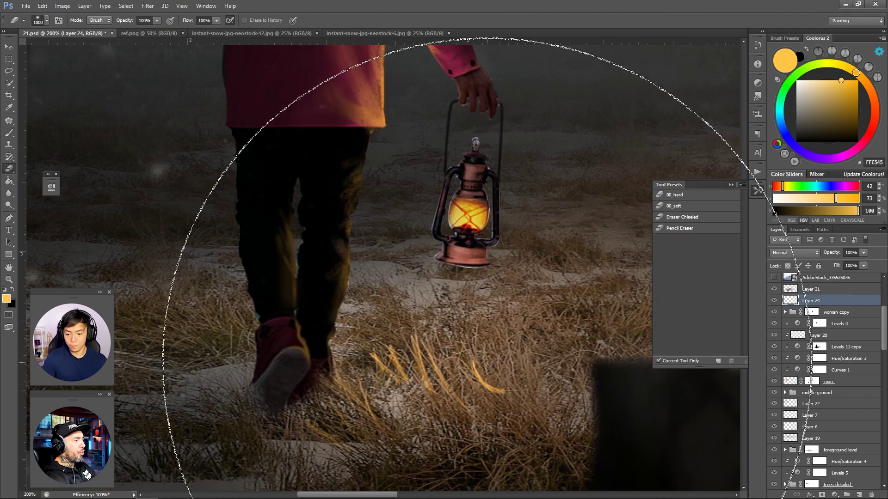
pyautogui.moveTo(373, 341); pyautogui.dragTo(281, 299)
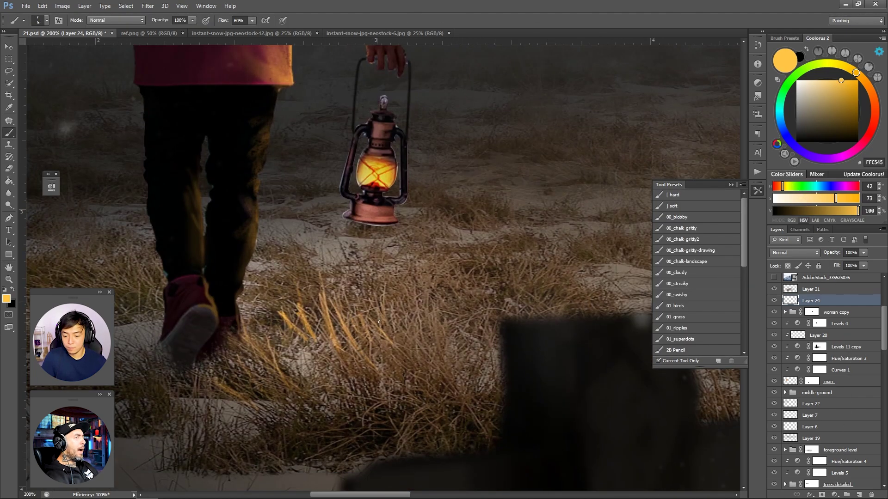
pyautogui.moveTo(237, 319); pyautogui.dragTo(429, 300)
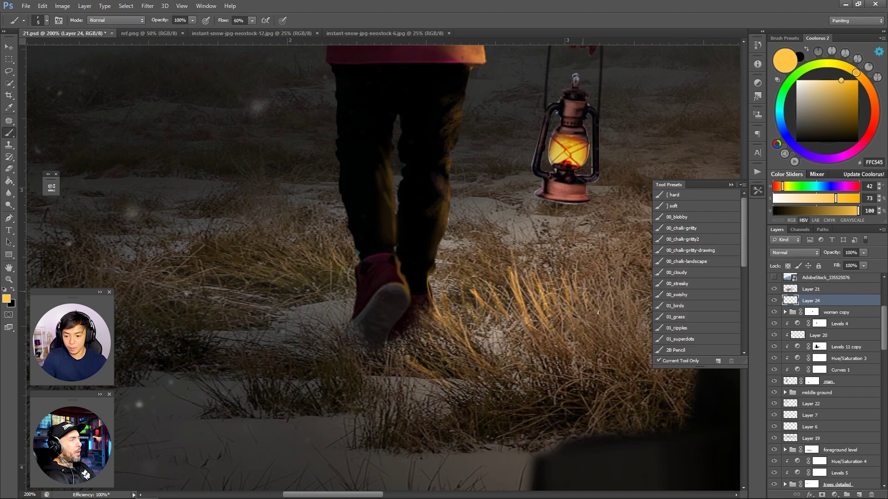
pyautogui.moveTo(497, 283); pyautogui.dragTo(480, 422)
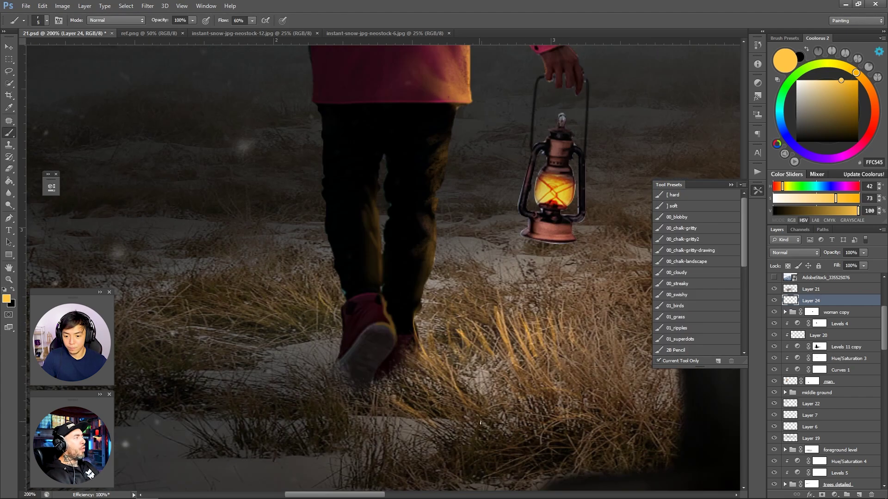
pyautogui.press('h')
pyautogui.hotkey('ctrl', '-')
pyautogui.hotkey('ctrl', '-')
pyautogui.hotkey('ctrl', '-')
pyautogui.hotkey('ctrl', '-')
pyautogui.hotkey('ctrl', '-')
pyautogui.hotkey('ctrl', '+')
pyautogui.hotkey('ctrl', '+')
pyautogui.hotkey('ctrl', '+')
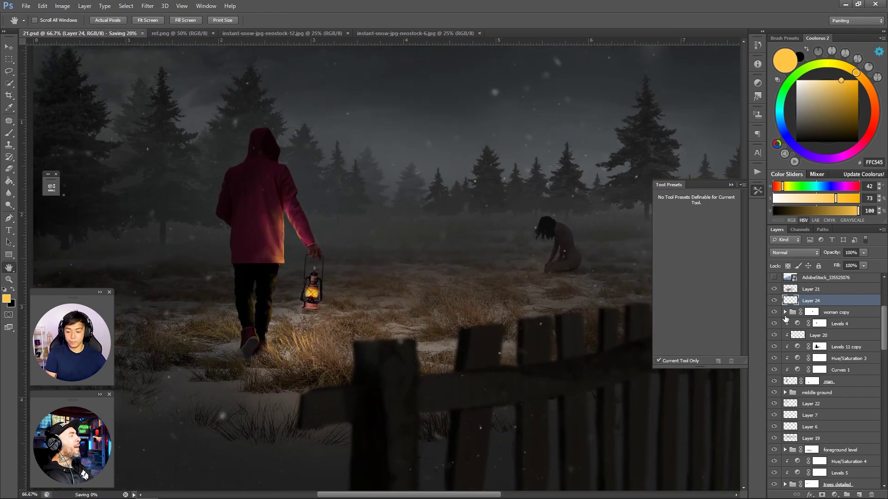
# - Set Layer 25 to Overlay and brush orange glow over the grass left of the man
pyautogui.keyDown('ctrl'); pyautogui.click(851, 491); pyautogui.keyUp('ctrl')
pyautogui.hotkey('shift', 'alt', 'o')
pyautogui.press('b')
pyautogui.click(808, 109)
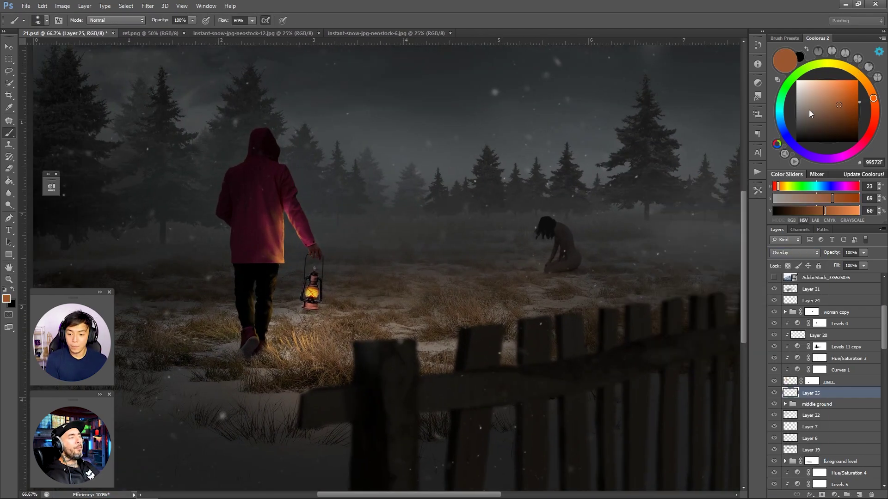
pyautogui.click(864, 76)
pyautogui.moveTo(863, 76); pyautogui.dragTo(863, 81)
pyautogui.click(852, 90)
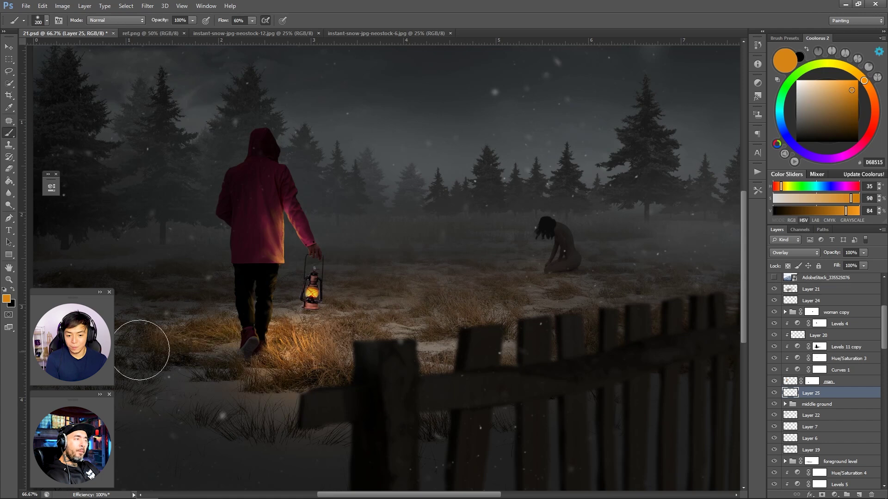
pyautogui.press('[')
pyautogui.press('[')
# - Paint light gold FFC371 glow over the grass around the man's feet
pyautogui.keyDown('alt'); pyautogui.click(337, 336); pyautogui.keyUp('alt')
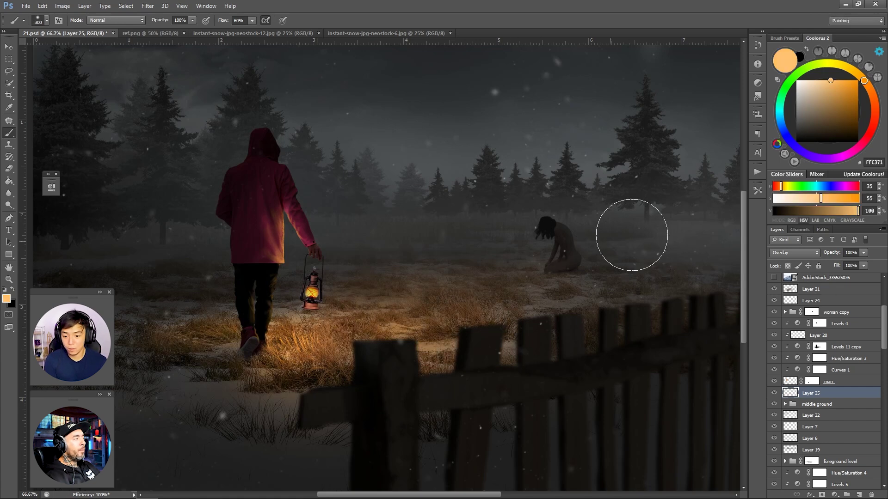
pyautogui.press('[')
pyautogui.press('[')
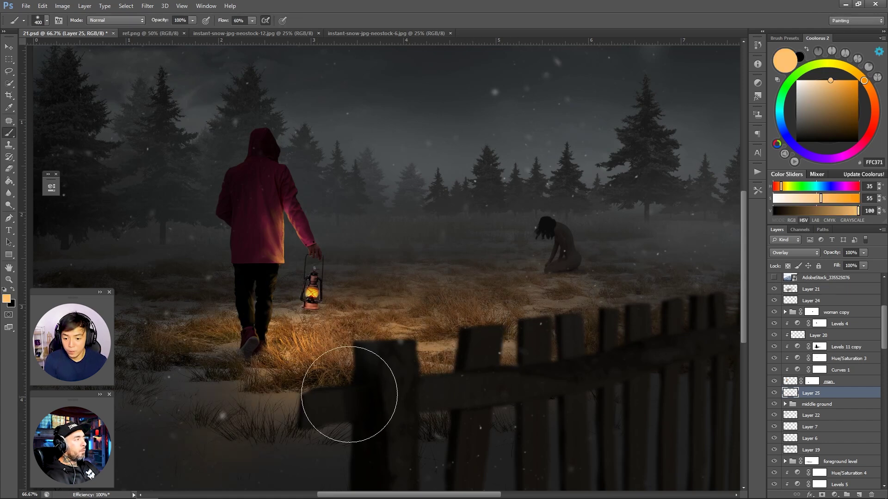
pyautogui.moveTo(266, 335); pyautogui.dragTo(468, 245)
pyautogui.press('e')
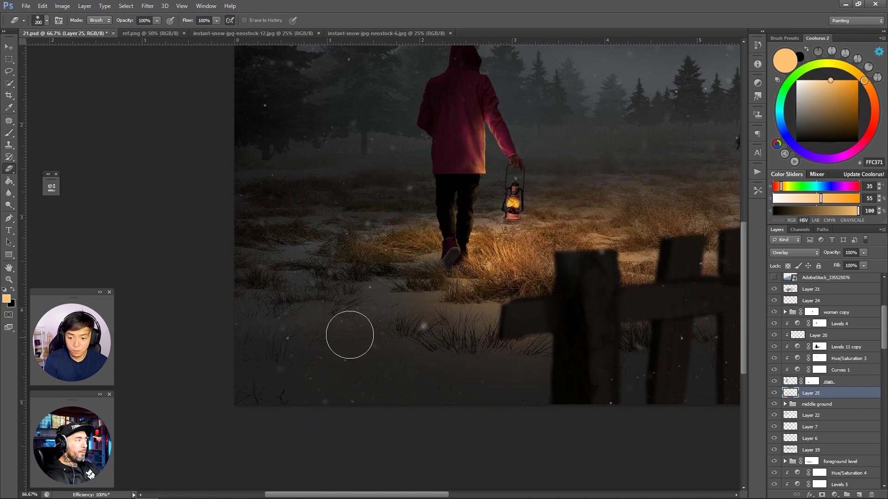
pyautogui.press('z')
pyautogui.moveTo(403, 282); pyautogui.dragTo(329, 255)
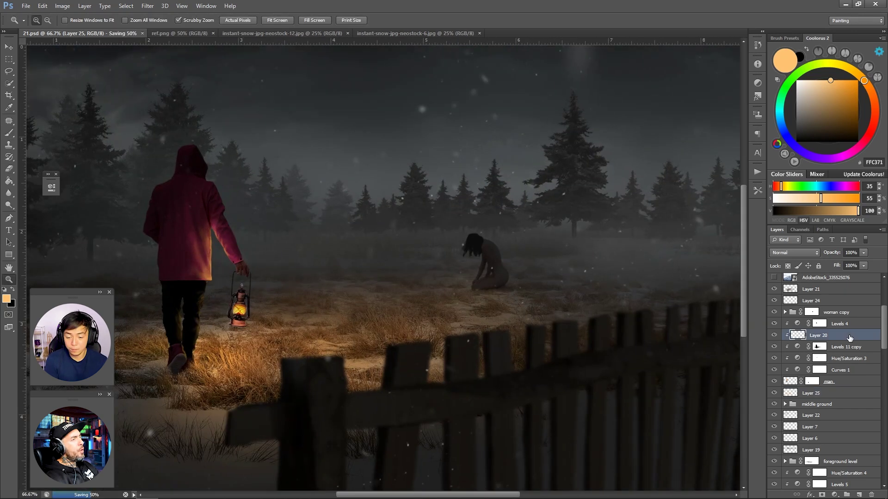
# - Add a clipped Soft Light layer and paint soft warm cream light on the man's coat
pyautogui.click(823, 319)
pyautogui.hotkey('ctrl', 'shift', 'alt', 'n')
pyautogui.press('i')
pyautogui.moveTo(152, 384); pyautogui.dragTo(238, 244)
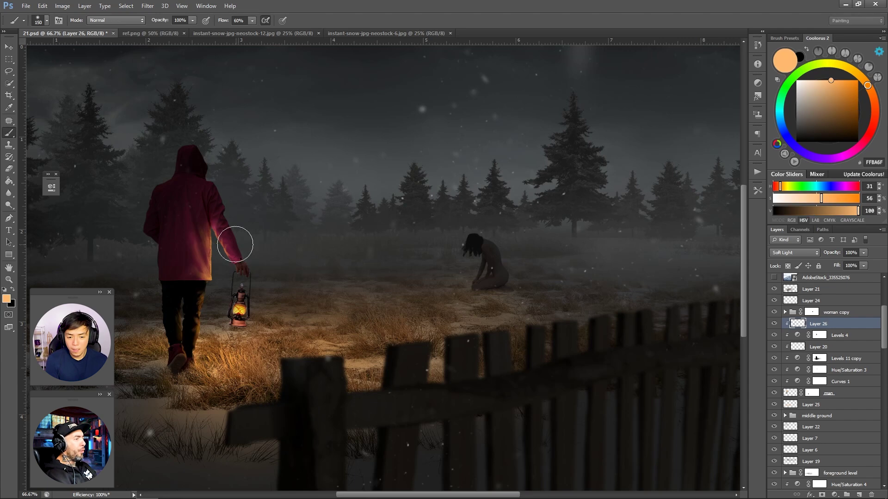
pyautogui.hotkey('shift', 'alt', 'f')
pyautogui.press('h')
pyautogui.keyDown('ctrl'); pyautogui.click(306, 342); pyautogui.keyUp('ctrl')
pyautogui.moveTo(171, 362); pyautogui.dragTo(268, 376)
# - Add pale highlights and deepen the orange glow around the man's legs with dark brown
pyautogui.press('b')
pyautogui.keyDown('alt'); pyautogui.click(271, 383); pyautogui.keyUp('alt')
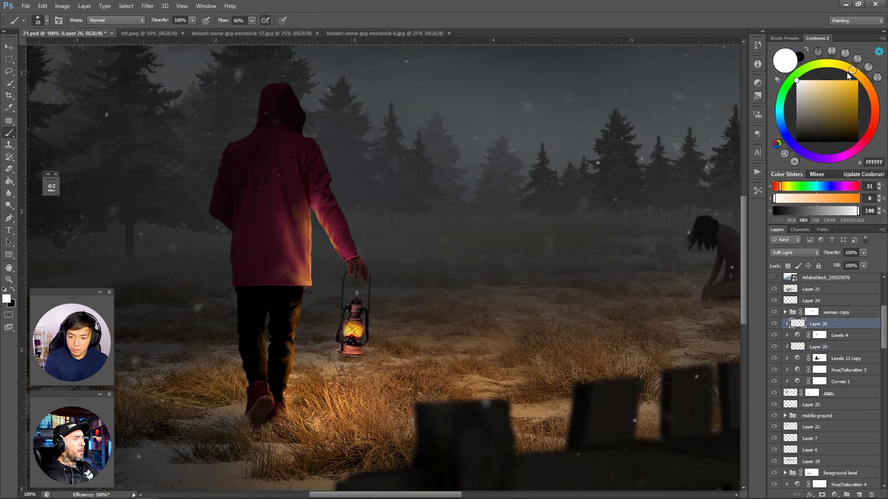
pyautogui.press('z')
pyautogui.moveTo(372, 342)
pyautogui.mouseDown()
pyautogui.moveTo(307, 228)
pyautogui.moveTo(237, 239)
pyautogui.moveTo(215, 232)
pyautogui.mouseUp()
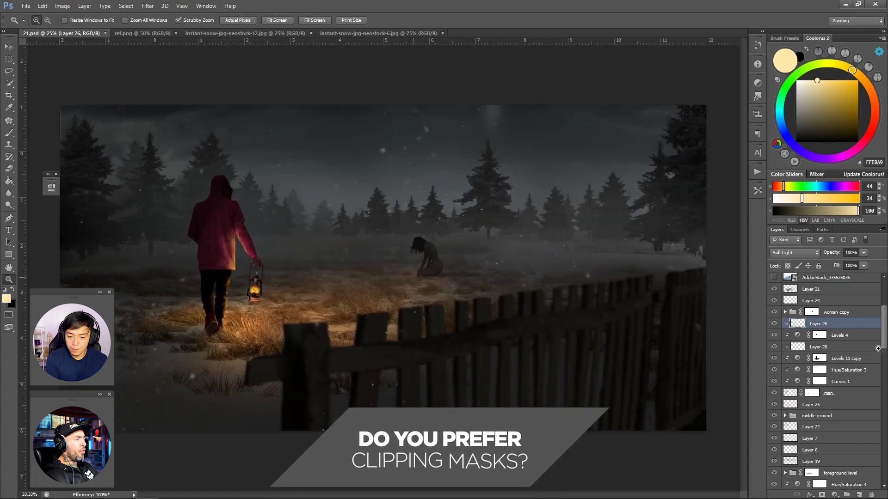
pyautogui.keyDown('alt'); pyautogui.click(214, 293); pyautogui.keyUp('alt')
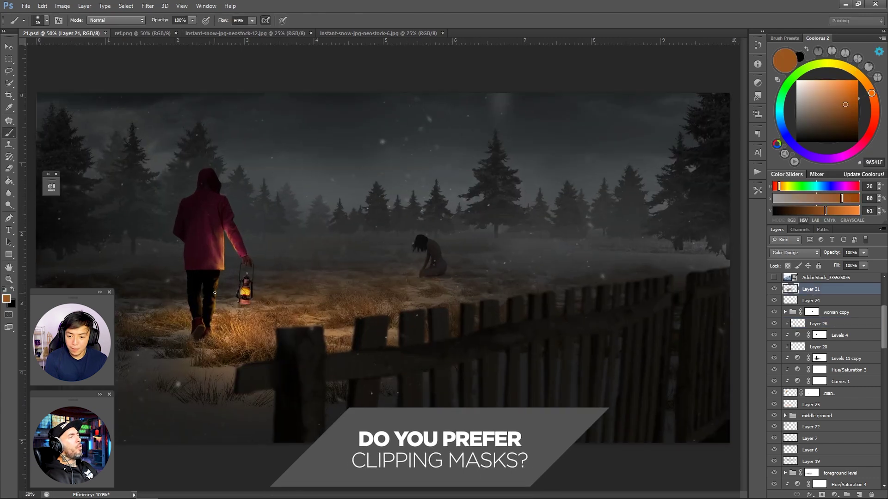
pyautogui.moveTo(198, 298); pyautogui.dragTo(254, 342)
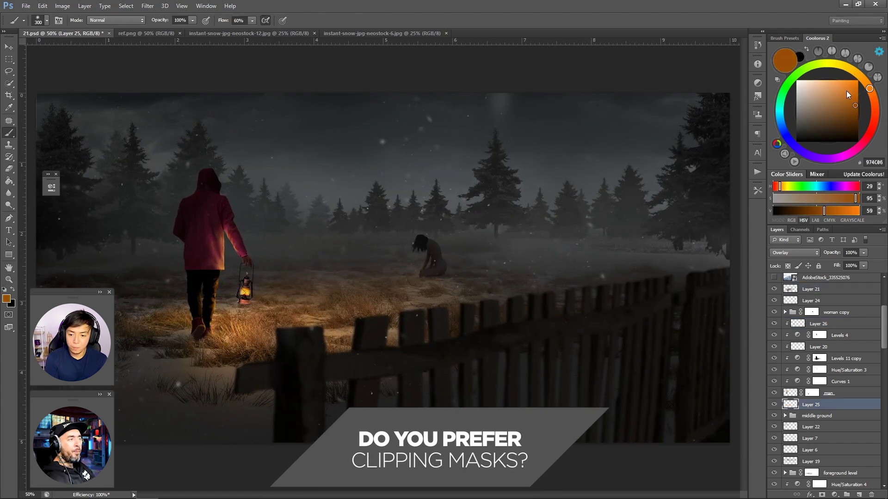
pyautogui.press('e')
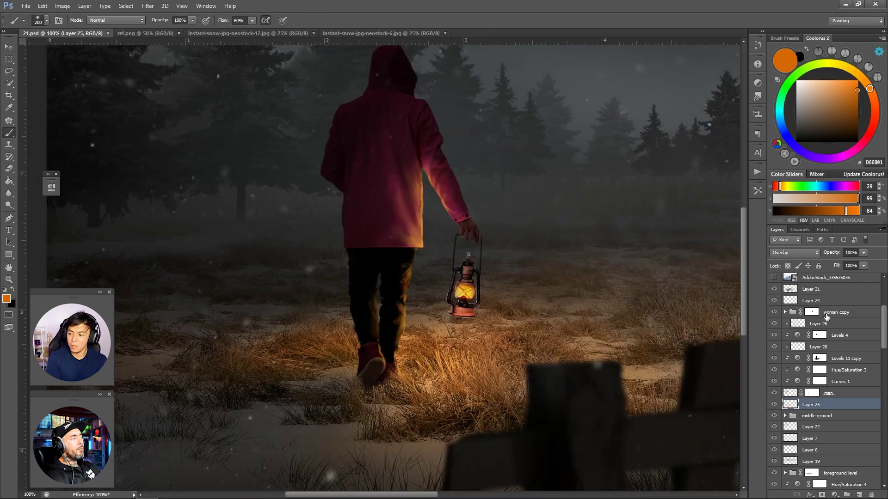
# - On Layer 24, choose a tiny detail brush preset and golden yellow FFC945
pyautogui.click(757, 190)
pyautogui.click(725, 272)
pyautogui.click(837, 82)
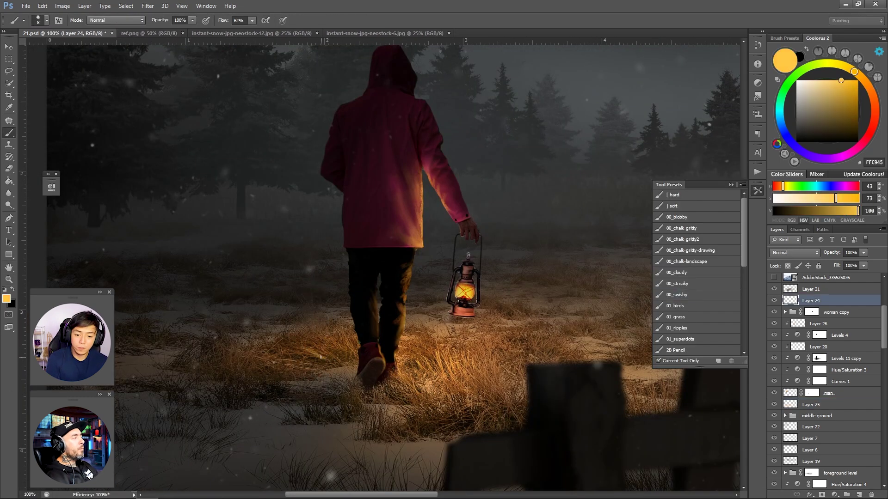
pyautogui.click(736, 284)
pyautogui.click(856, 76)
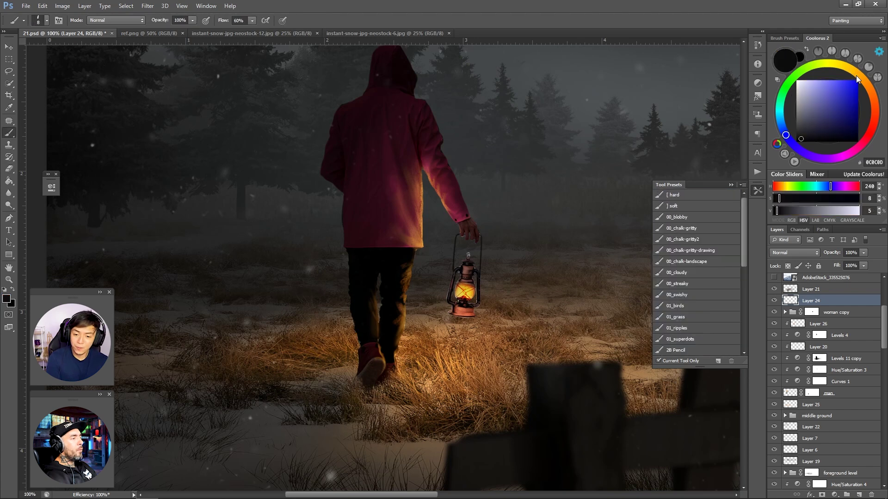
# - Shrink the brush to 3 and paint thin highlights on the legs and boots
pyautogui.press('[')
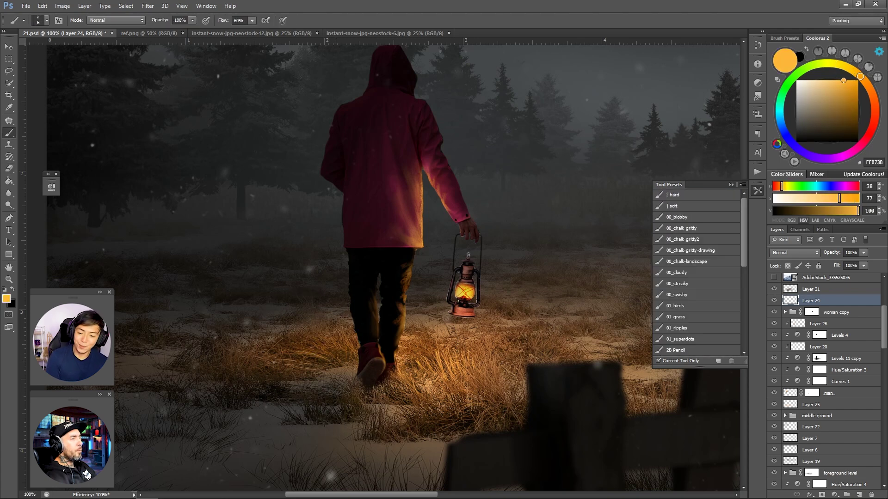
pyautogui.scroll(3, 336, 357)
pyautogui.press('[')
pyautogui.press('[')
pyautogui.press('[')
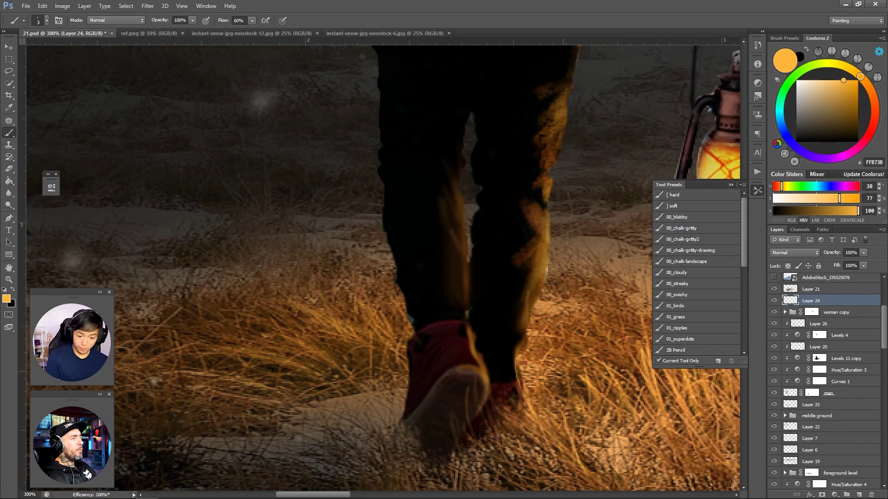
pyautogui.scroll(-6, 378, 299)
pyautogui.scroll(5, 396, 319)
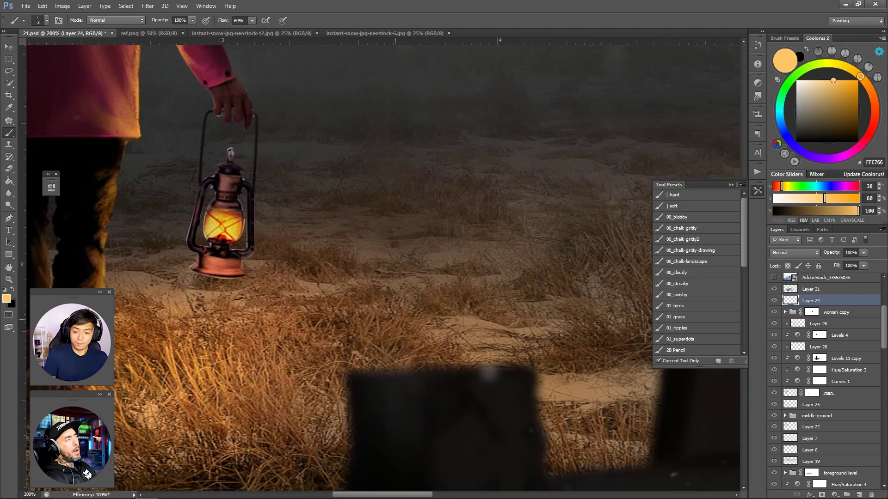
pyautogui.hscroll(-5, 259, 357)
pyautogui.scroll(-2, 208, 319)
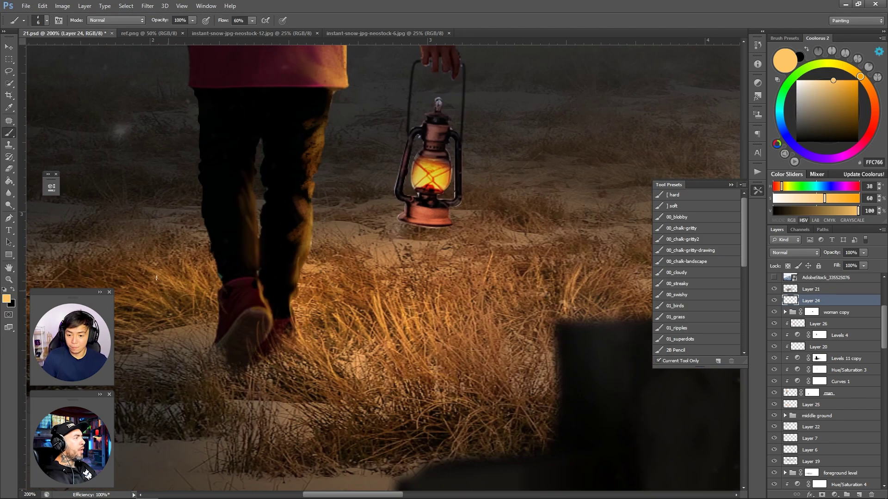
pyautogui.scroll(-5, 252, 382)
pyautogui.scroll(4, 264, 386)
pyautogui.scroll(2, 787, 307)
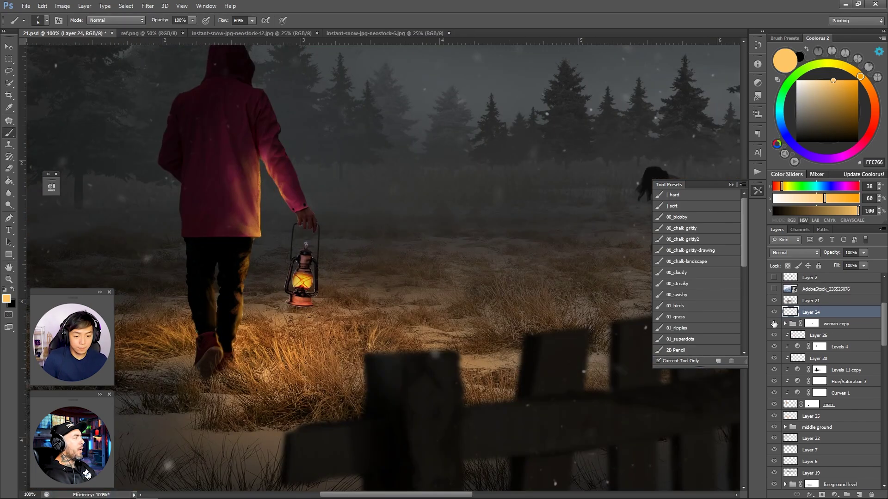
pyautogui.scroll(2, 787, 307)
# - Move the lamp group below the man layer and Layer 7 below Layer 27
pyautogui.moveTo(809, 279)
pyautogui.mouseDown()
pyautogui.moveTo(823, 416)
pyautogui.moveTo(825, 392)
pyautogui.mouseUp()
pyautogui.rightClick(826, 392)
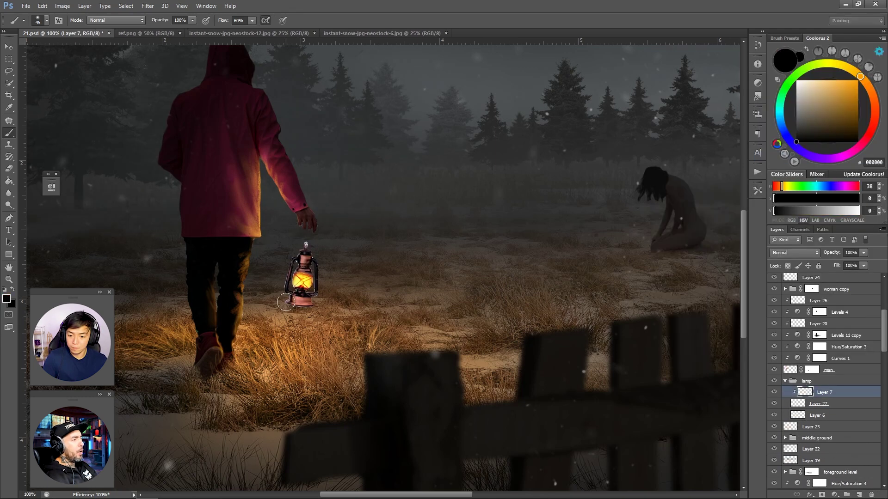
pyautogui.moveTo(845, 396); pyautogui.dragTo(832, 409)
# - Paint a thin golden highlight on the lantern frame sampled from the lantern glow
pyautogui.scroll(3, 270, 303)
pyautogui.press('[')
pyautogui.press('[')
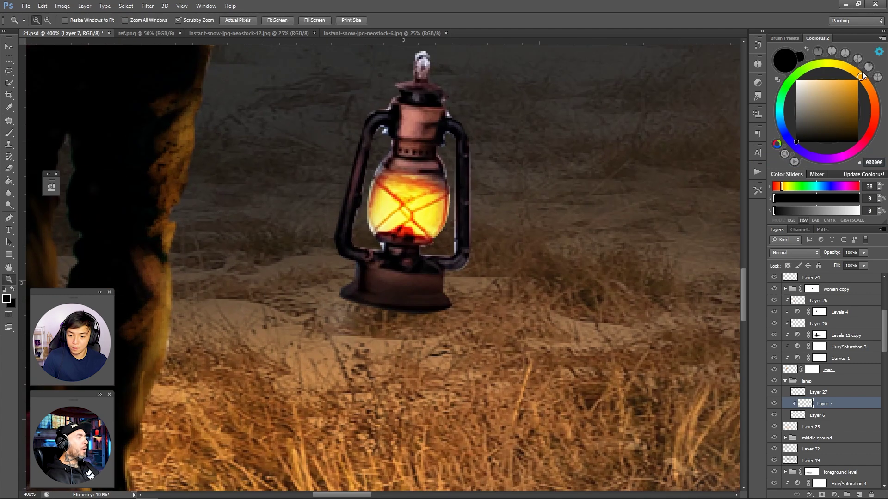
pyautogui.keyDown('alt'); pyautogui.click(372, 188); pyautogui.keyUp('alt')
pyautogui.moveTo(373, 139); pyautogui.dragTo(365, 177)
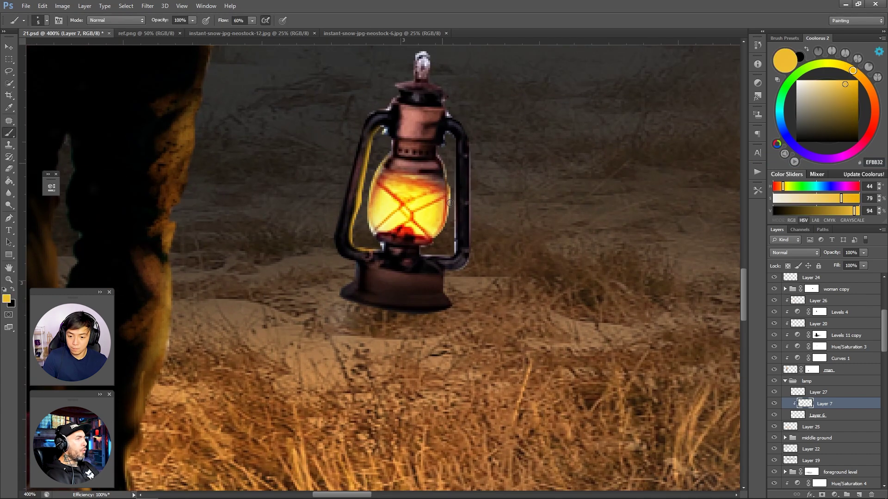
pyautogui.press('d')
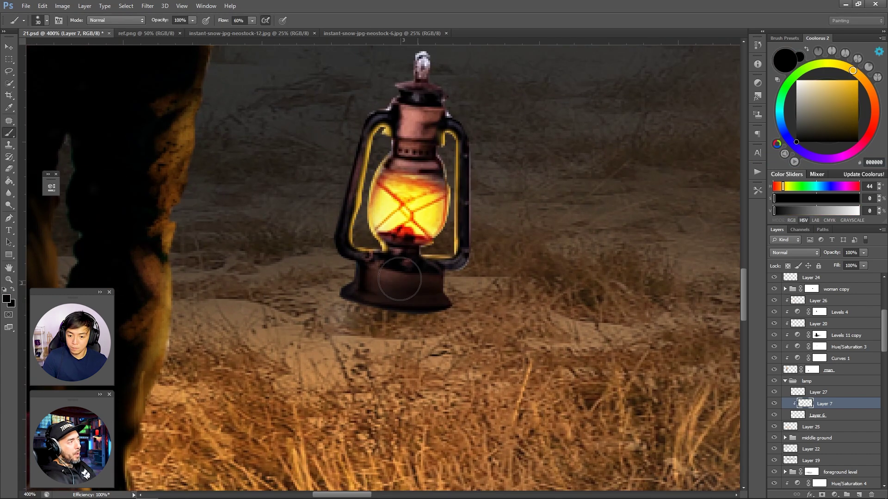
pyautogui.moveTo(555, 231); pyautogui.dragTo(573, 369)
pyautogui.click(783, 394)
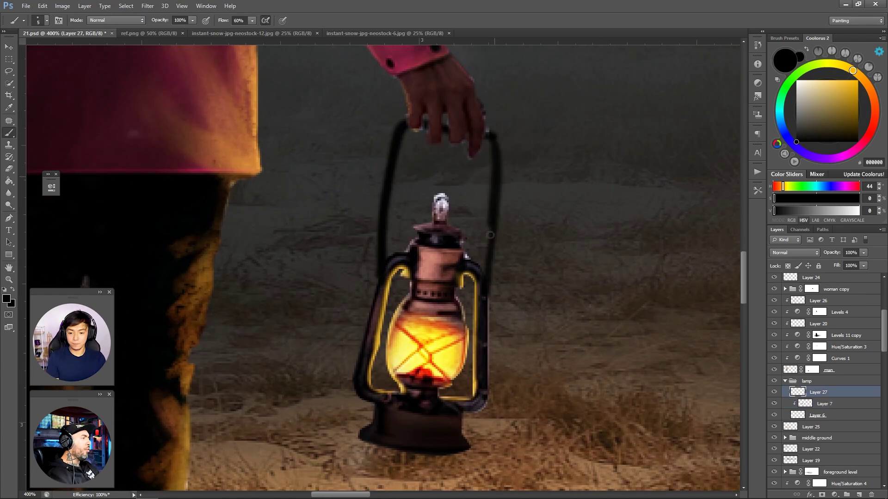
pyautogui.press('z')
pyautogui.moveTo(490, 235); pyautogui.dragTo(283, 204)
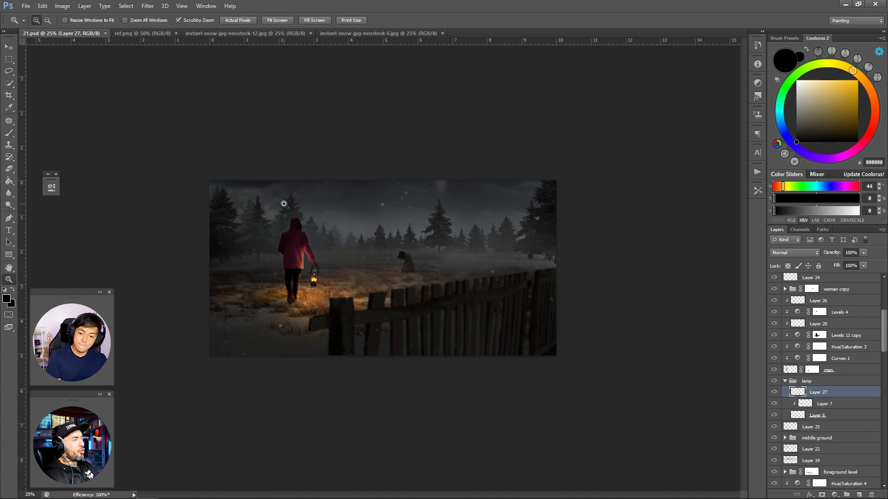
pyautogui.moveTo(316, 278); pyautogui.dragTo(379, 277)
# - Add a Hard Light layer named 'lamp light' and paint golden glow on the lantern
pyautogui.click(784, 380)
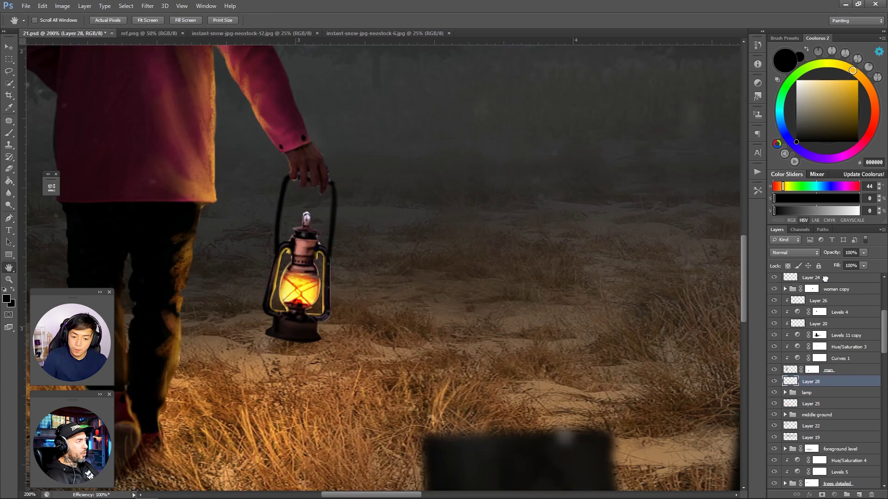
pyautogui.hotkey('ctrl', 'shift', 'alt', 'n')
pyautogui.doubleClick(804, 289)
pyautogui.hotkey('shift', 'alt', 'h')
pyautogui.click(843, 81)
pyautogui.press('b')
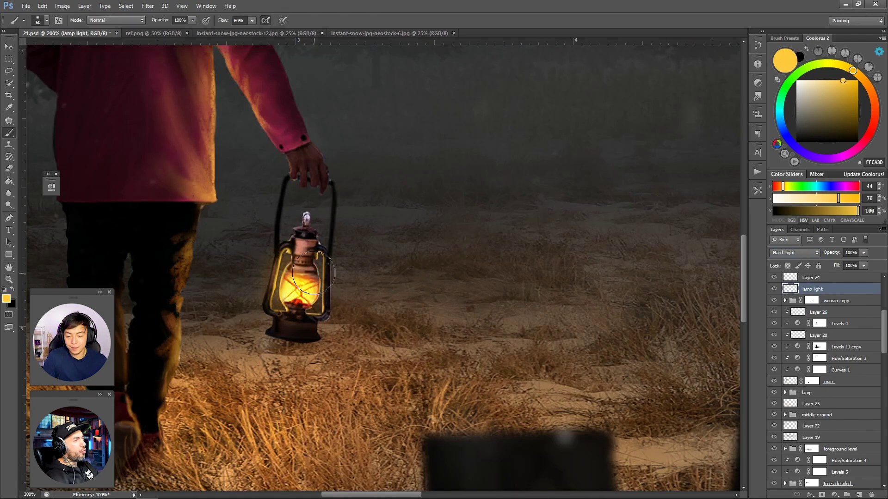
pyautogui.click(303, 284)
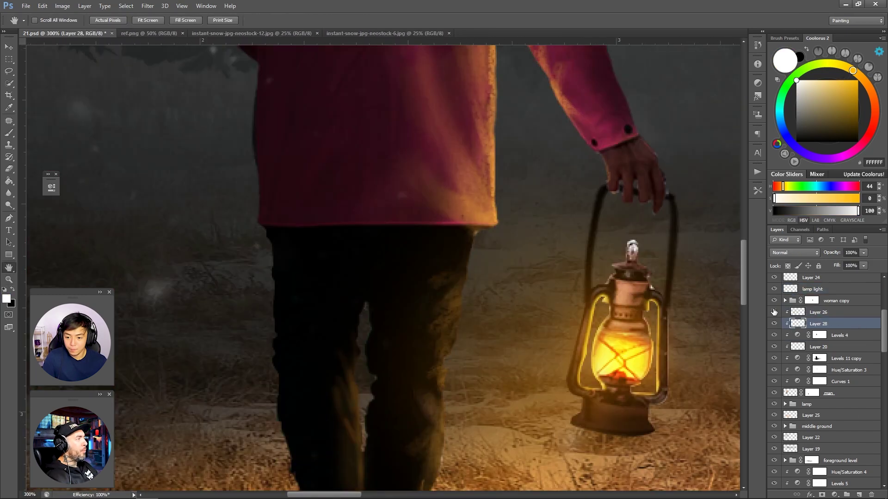
pyautogui.press('Delete')
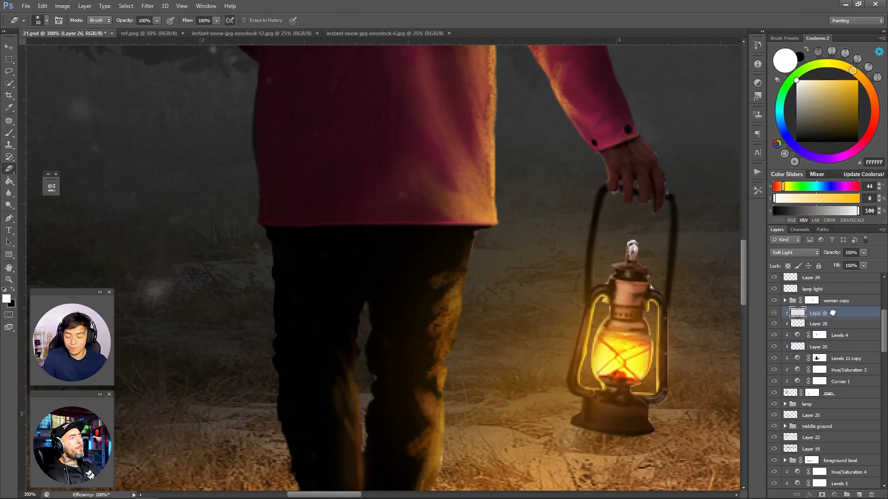
# - Paint the Levels 11 copy mask in black along the shirt edge with a small brush
pyautogui.click(818, 346)
pyautogui.press('b')
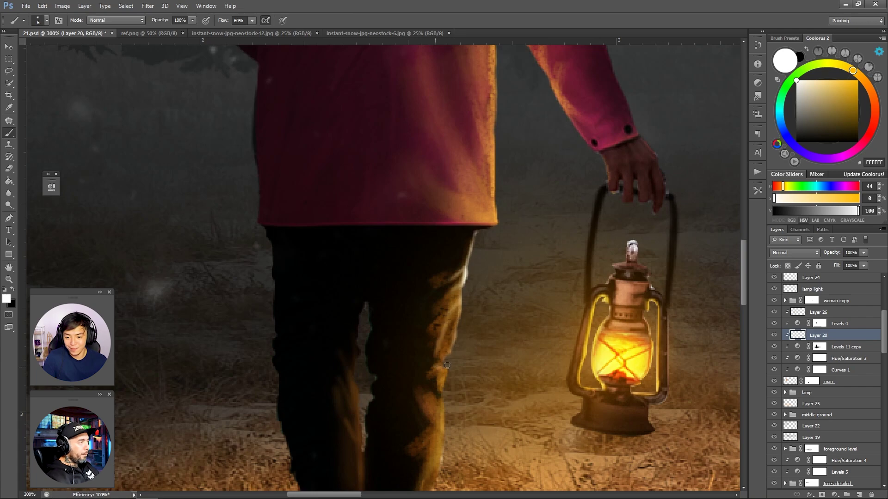
pyautogui.hotkey('ctrl', 'z')
pyautogui.press('[')
pyautogui.press('[')
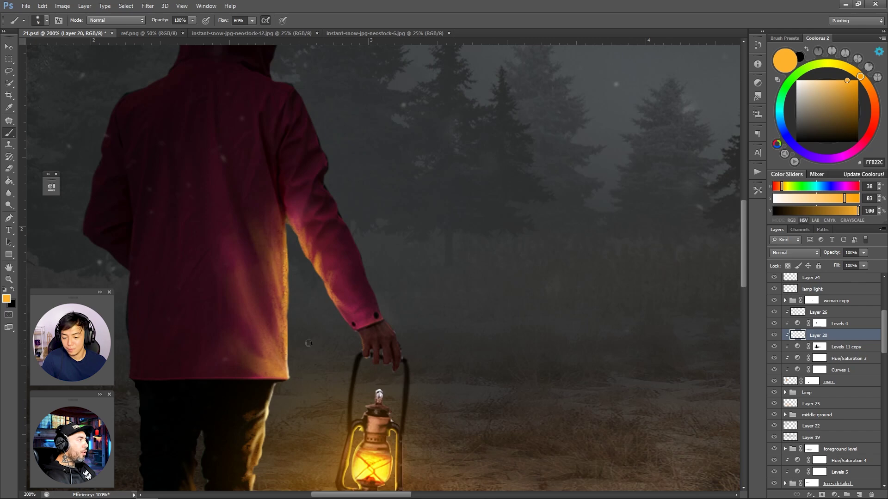
pyautogui.press('d')
pyautogui.click(819, 347)
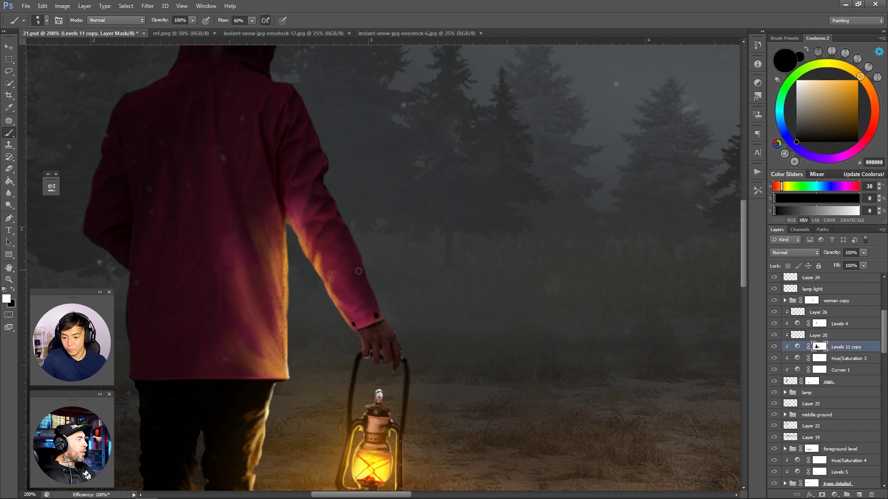
pyautogui.press(']')
pyautogui.press(']')
pyautogui.press(']')
pyautogui.press(']')
pyautogui.press(']')
pyautogui.press('z')
pyautogui.moveTo(241, 314)
pyautogui.mouseDown()
pyautogui.moveTo(242, 129)
pyautogui.moveTo(222, 242)
pyautogui.moveTo(217, 206)
pyautogui.moveTo(212, 227)
pyautogui.mouseUp()
pyautogui.scroll(1, 823, 347)
# - Paint warm yellow lantern light on the lamp light layer and erase the man layer's edges
pyautogui.click(812, 324)
pyautogui.click(855, 74)
pyautogui.press('b')
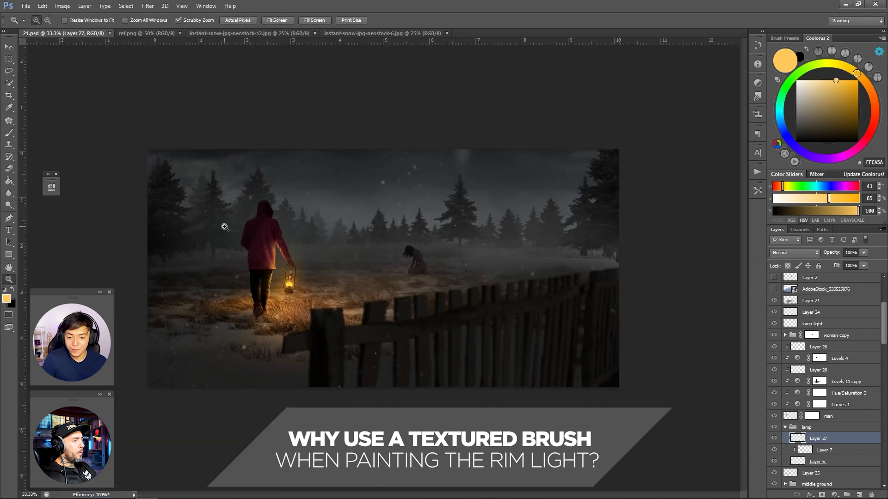
pyautogui.click(225, 227)
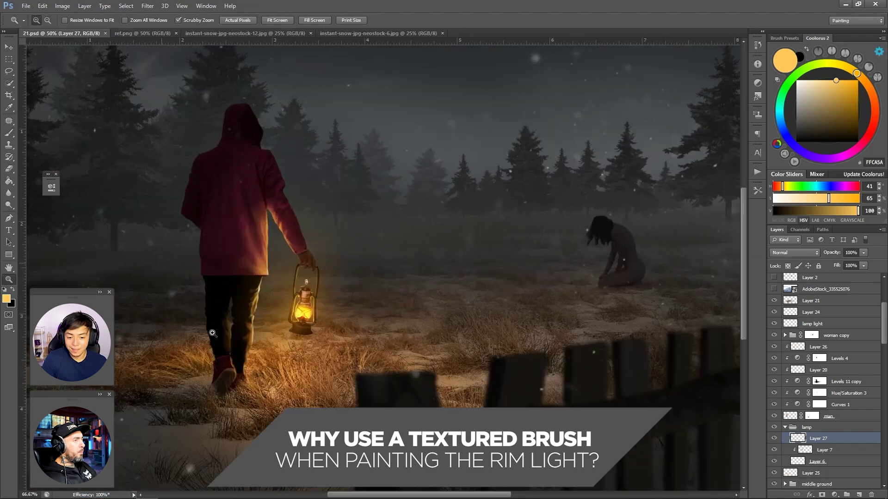
pyautogui.click(225, 227)
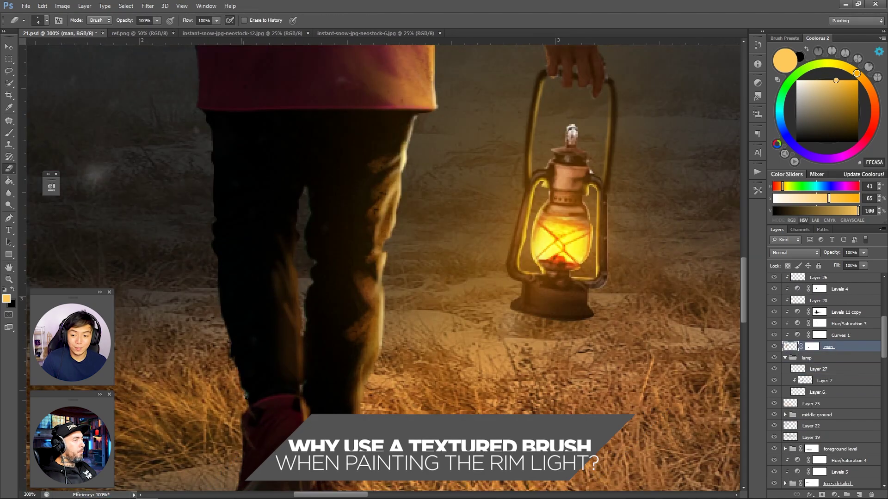
pyautogui.press('z')
pyautogui.moveTo(216, 285)
pyautogui.mouseDown()
pyautogui.moveTo(387, 229)
pyautogui.moveTo(418, 231)
pyautogui.mouseUp()
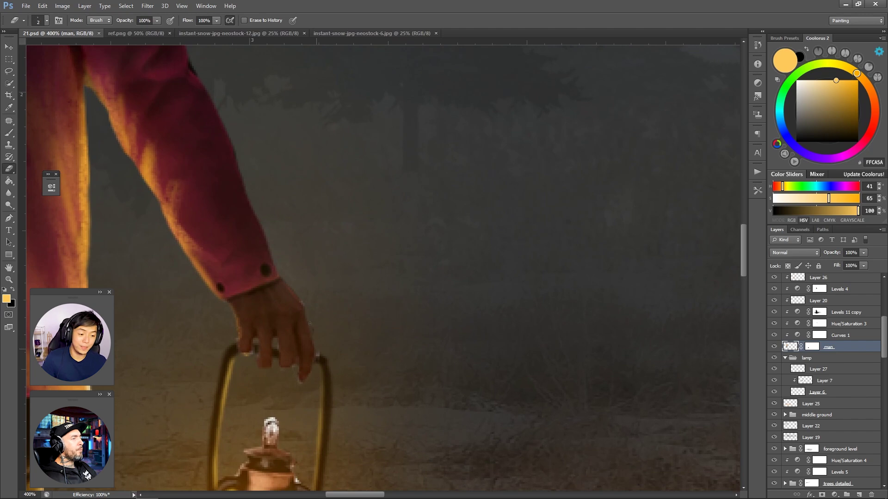
pyautogui.press('z')
pyautogui.moveTo(241, 325); pyautogui.dragTo(362, 278)
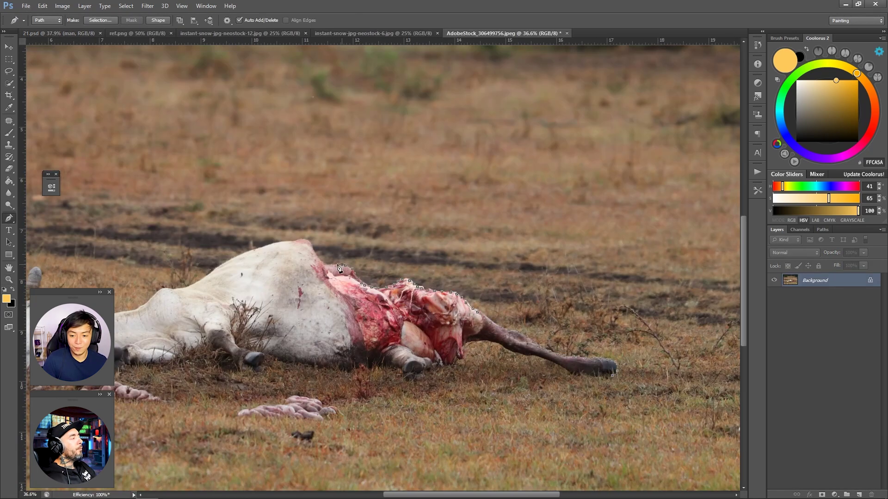
# - Drag the cut-out dead cow into the main 21.psd painting
pyautogui.moveTo(338, 268); pyautogui.dragTo(499, 198)
pyautogui.scroll(2, 350, 264)
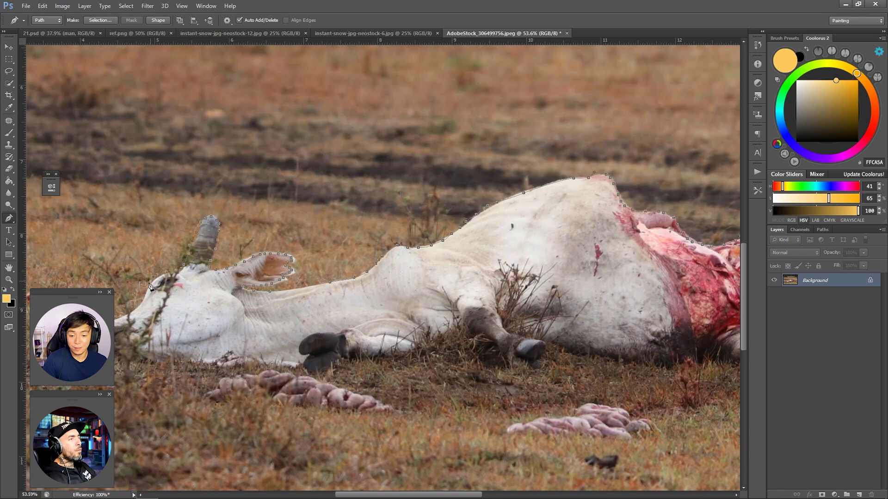
pyautogui.moveTo(149, 286); pyautogui.dragTo(192, 291)
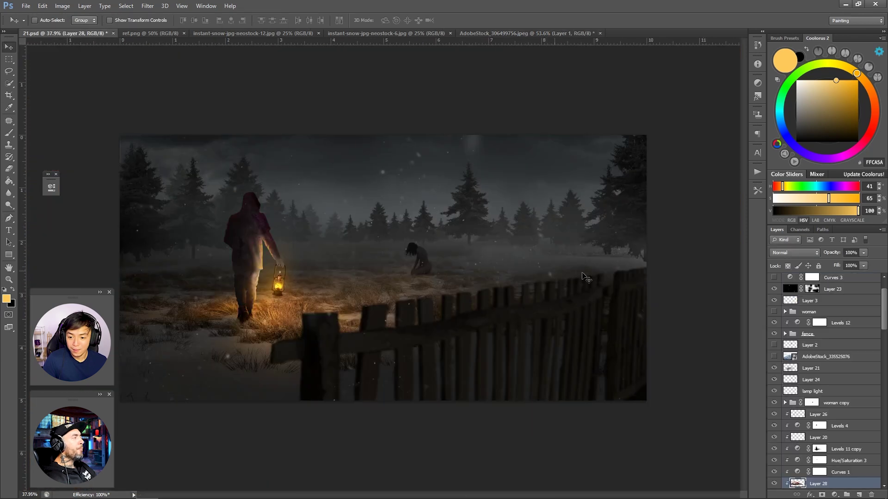
pyautogui.moveTo(819, 449); pyautogui.dragTo(844, 416)
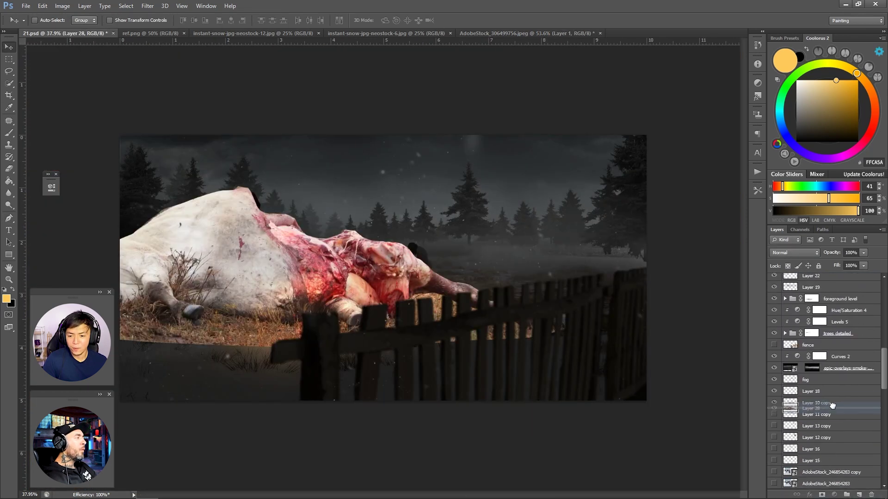
pyautogui.scroll(-3, 822, 416)
# - Shrink the cow, place it in the field near the kneeling woman, and add a layer mask
pyautogui.hotkey('ctrl', 't')
pyautogui.moveTo(569, 186); pyautogui.dragTo(227, 254)
pyautogui.scroll(5, 222, 271)
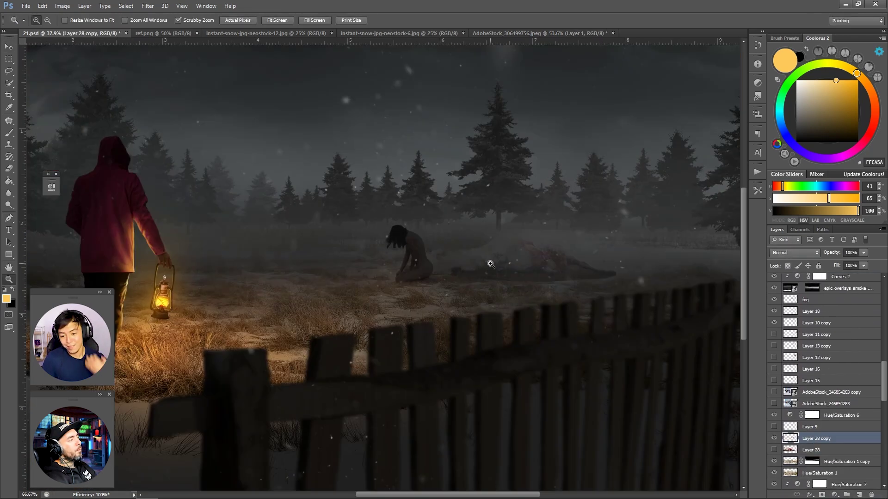
pyautogui.moveTo(278, 269); pyautogui.dragTo(478, 262)
pyautogui.press('Return')
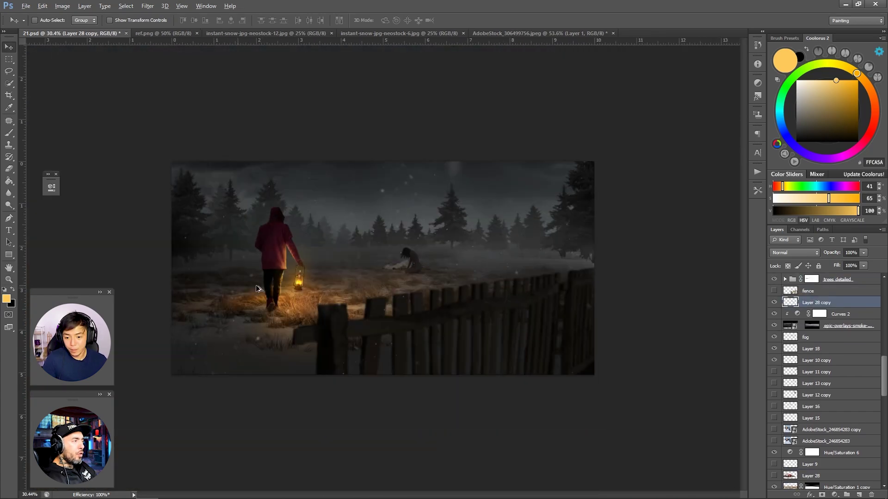
pyautogui.hotkey('ctrl', '+')
pyautogui.hotkey('ctrl', '+')
pyautogui.hotkey('ctrl', '+')
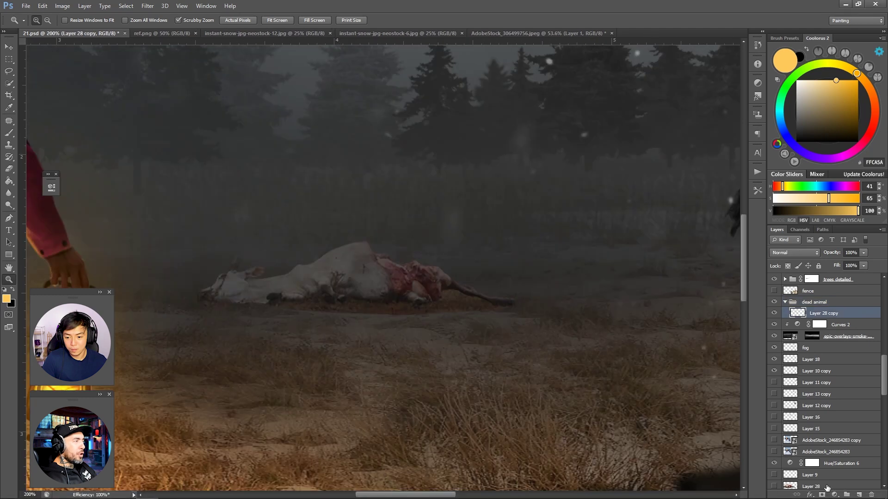
pyautogui.click(821, 495)
pyautogui.press('b')
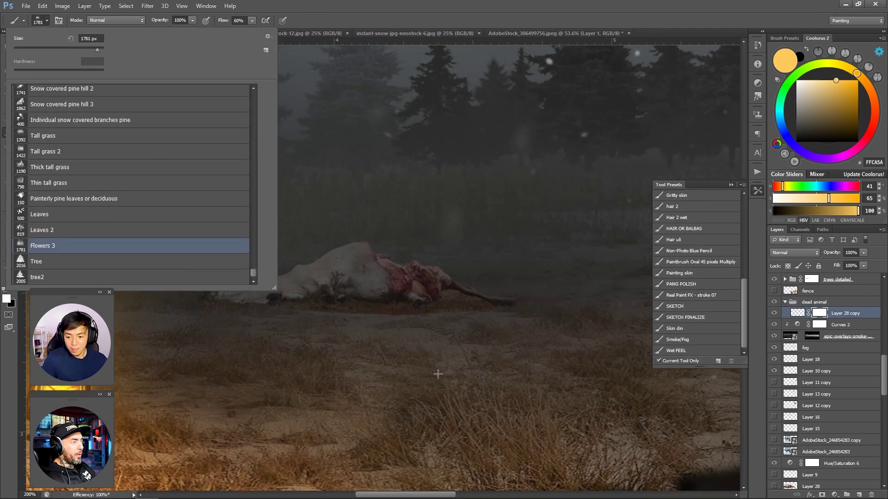
# - Clip a Levels adjustment to the cow and paint its mask black to fade the edges
pyautogui.press('x')
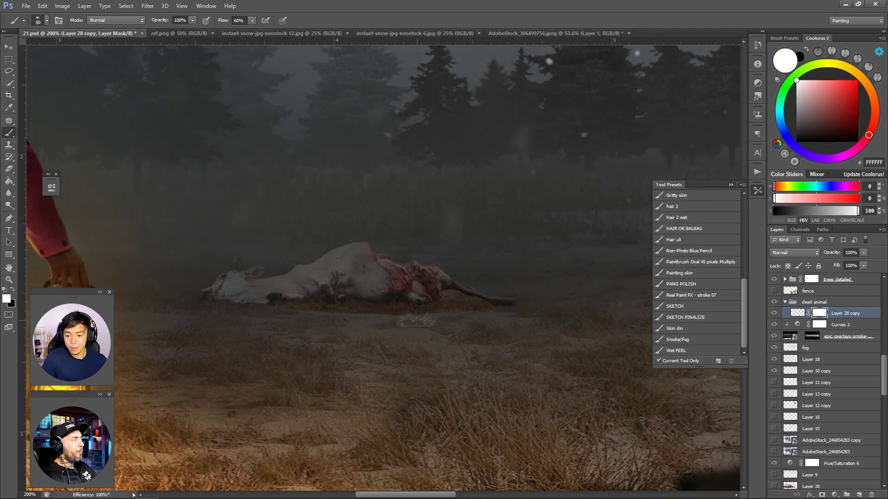
pyautogui.rightClick(813, 312)
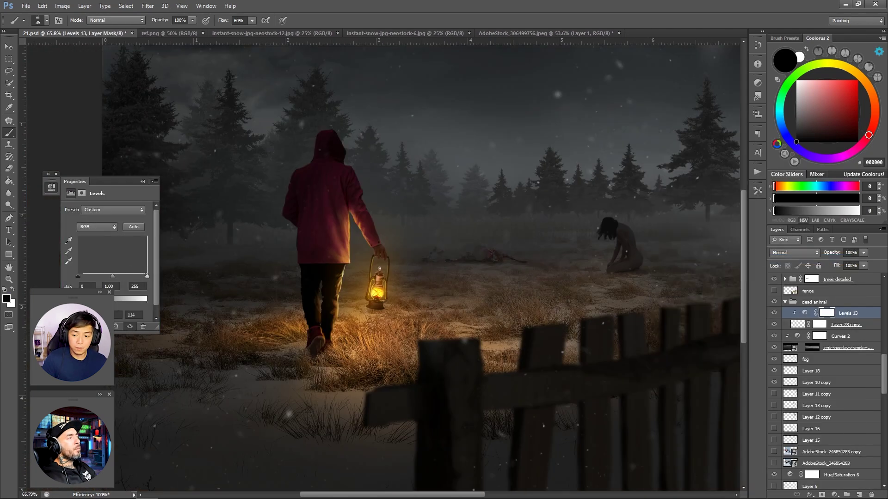
pyautogui.press('z')
pyautogui.click(501, 242)
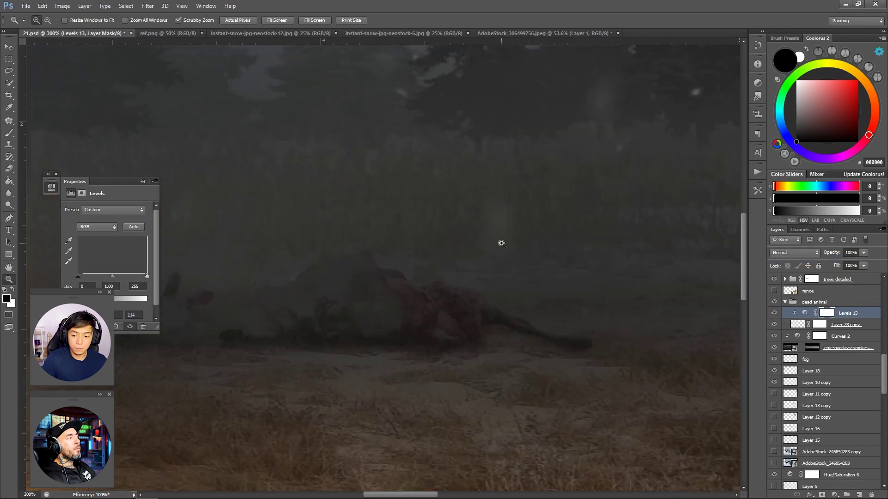
pyautogui.hotkey('ctrl', '1')
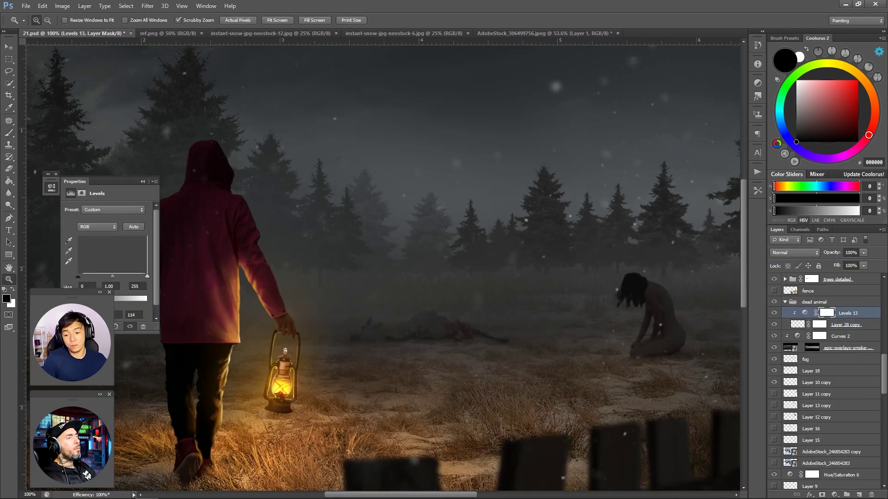
pyautogui.hotkey('ctrl', '-')
pyautogui.press('b')
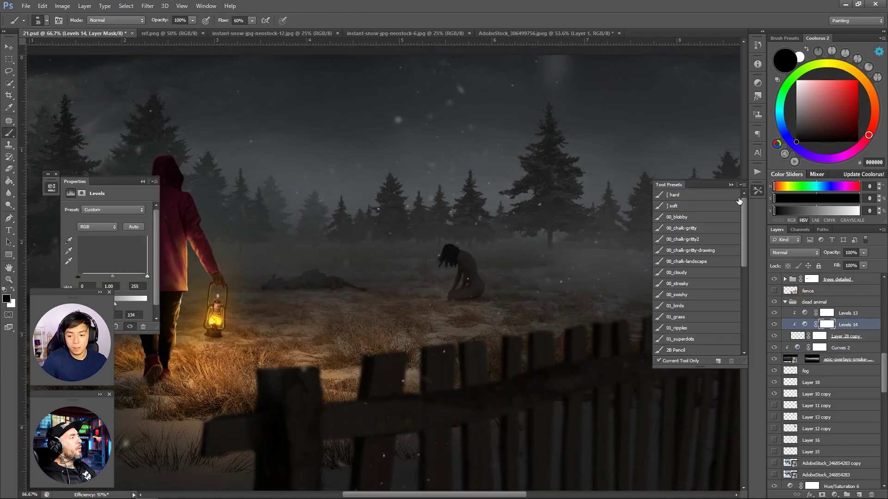
pyautogui.hotkey('ctrl', '+')
pyautogui.hotkey('ctrl', '+')
pyautogui.press('\\')
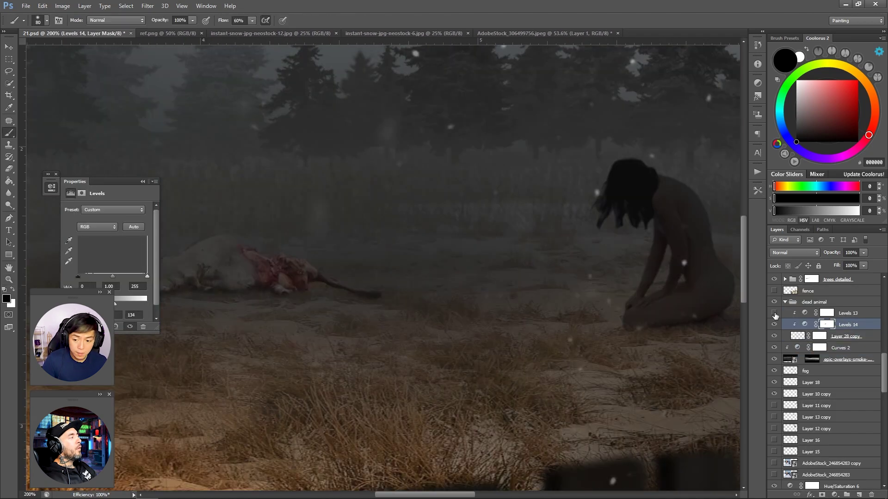
pyautogui.press('\\')
# - Refine Levels 13 and the Layer 28 copy mask so the carcass sinks into the fog
pyautogui.hotkey('alt', ']')
pyautogui.press('z')
pyautogui.hotkey('ctrl', '-')
pyautogui.hotkey('ctrl', '-')
pyautogui.hotkey('ctrl', '-')
pyautogui.hotkey('ctrl', '-')
pyautogui.hotkey('ctrl', '+')
pyautogui.hotkey('ctrl', '+')
pyautogui.hotkey('ctrl', '+')
pyautogui.hotkey('ctrl', '+')
pyautogui.hotkey('ctrl', '+')
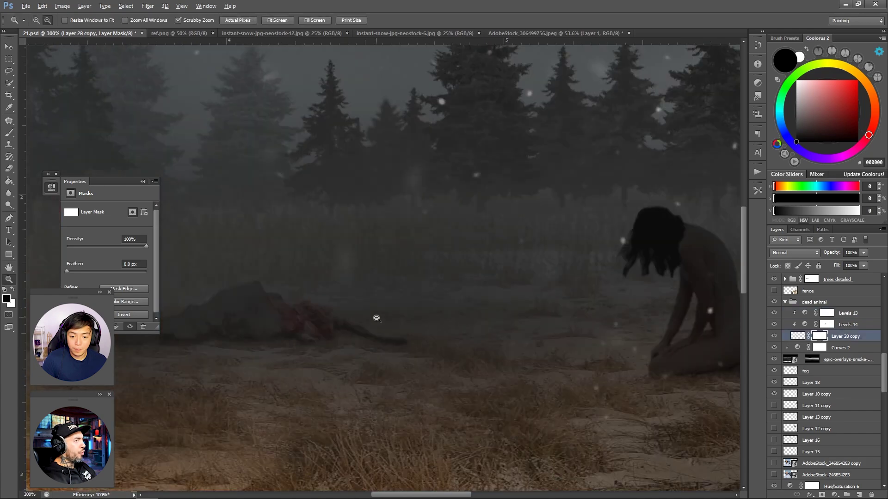
pyautogui.hotkey('alt', '[')
pyautogui.hotkey('alt', '[')
pyautogui.press('b')
pyautogui.hotkey('ctrl', '-')
pyautogui.hotkey('ctrl', '-')
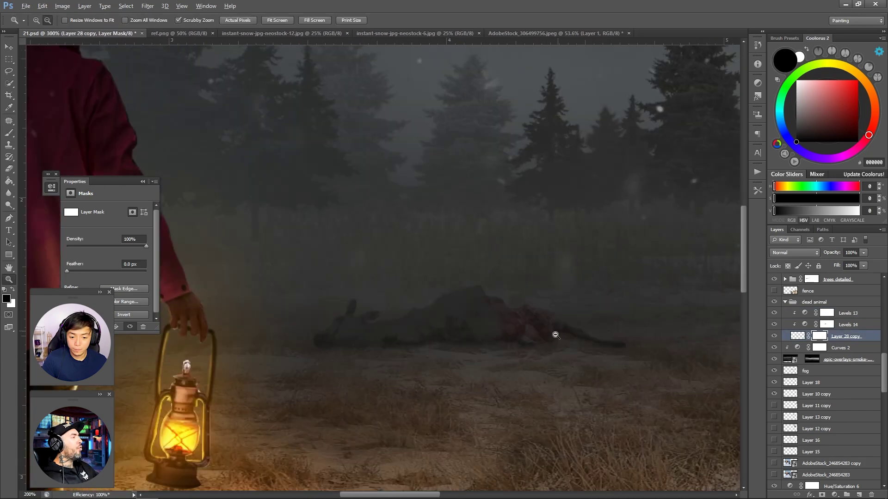
pyautogui.hotkey('ctrl', '+')
pyautogui.press('z')
pyautogui.hotkey('ctrl', '-')
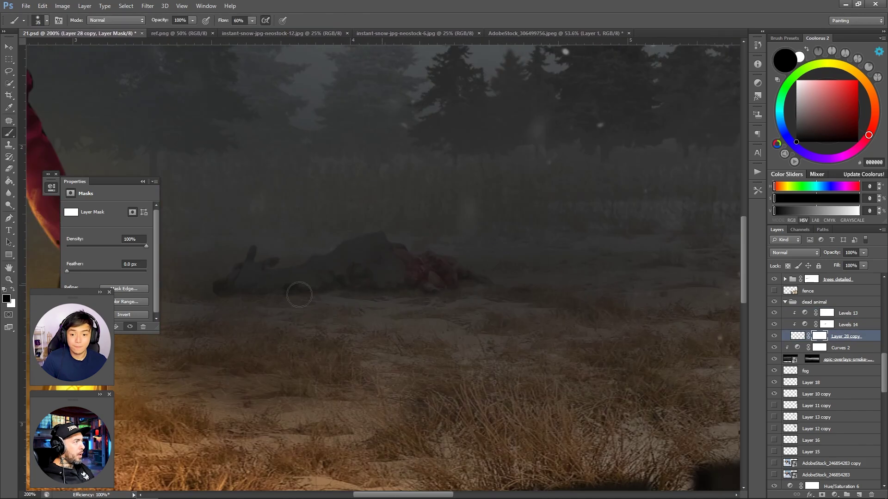
pyautogui.hotkey('ctrl', '-')
pyautogui.hotkey('ctrl', '-')
pyautogui.hotkey('ctrl', '-')
# - Create Layer 29 above Hue/Saturation 6 and pick a deep dark red brush colour
pyautogui.scroll(-2, 827, 370)
pyautogui.click(837, 440)
pyautogui.keyDown('ctrl'); pyautogui.click(858, 495); pyautogui.keyUp('ctrl')
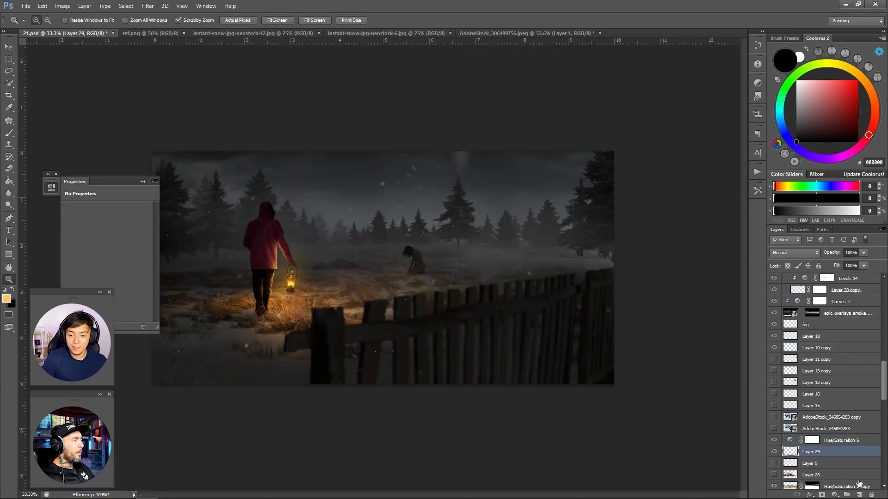
pyautogui.press('b')
pyautogui.hotkey('ctrl', '+')
pyautogui.hotkey('ctrl', '+')
pyautogui.hotkey('ctrl', '+')
pyautogui.click(873, 126)
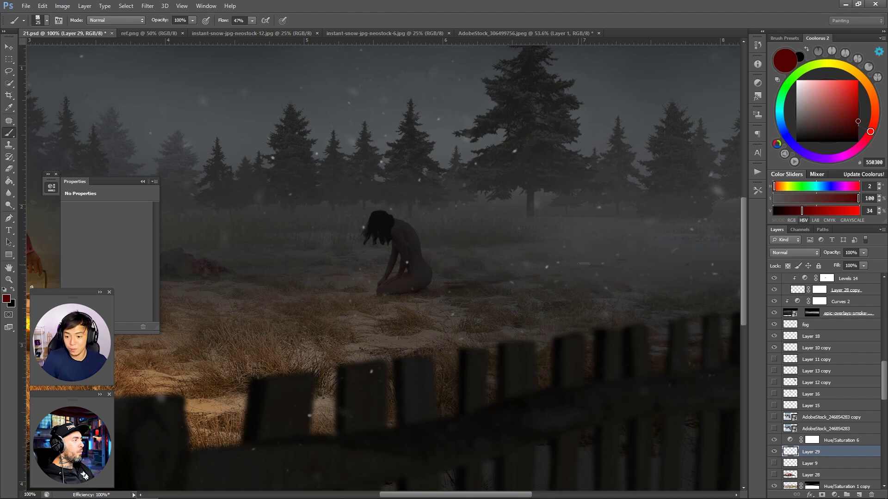
pyautogui.moveTo(839, 450); pyautogui.dragTo(839, 439)
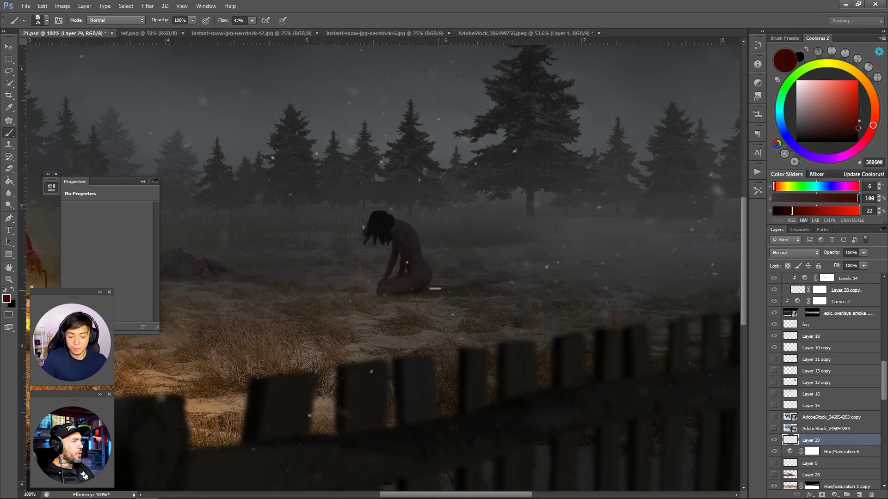
pyautogui.moveTo(802, 210); pyautogui.dragTo(810, 211)
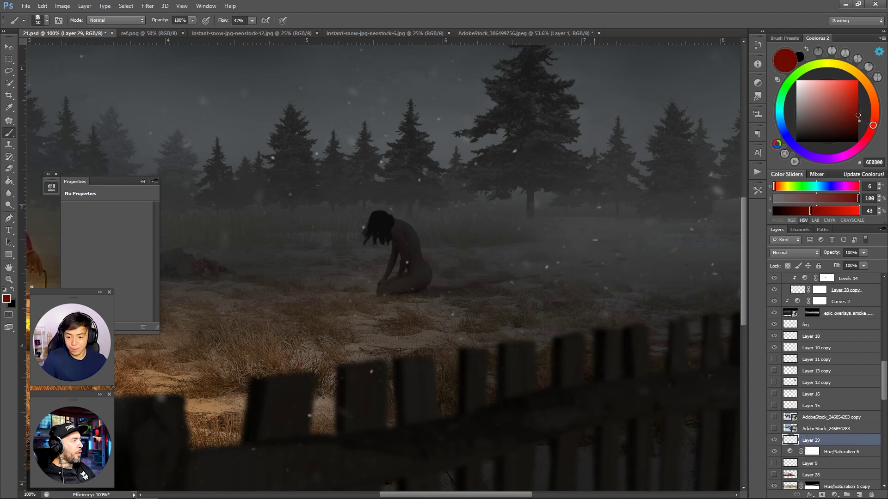
pyautogui.click(857, 122)
pyautogui.press('z')
pyautogui.hotkey('ctrl', '-')
pyautogui.hotkey('ctrl', '-')
pyautogui.hotkey('ctrl', '-')
pyautogui.hotkey('ctrl', '-')
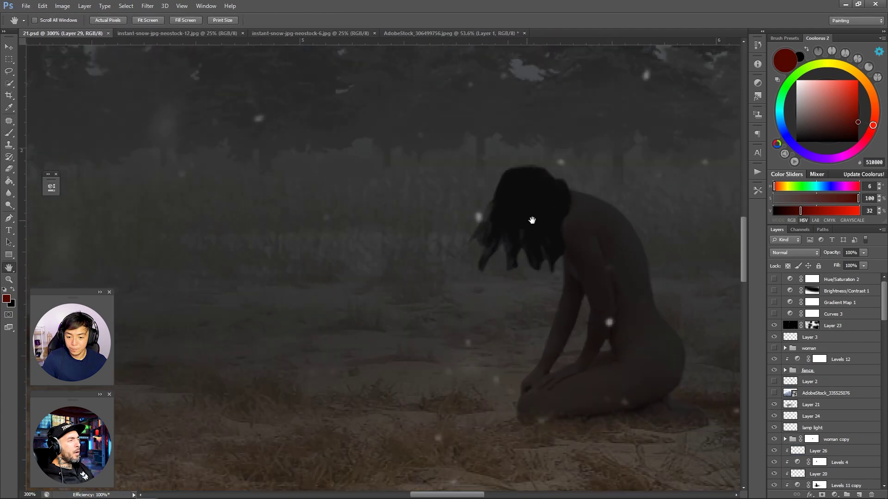
# - Expand the woman copy group, check the woman figure by toggling its visibility, and select Layer 2 copy
pyautogui.scroll(-1, 784, 436)
pyautogui.scroll(-10, 780, 360)
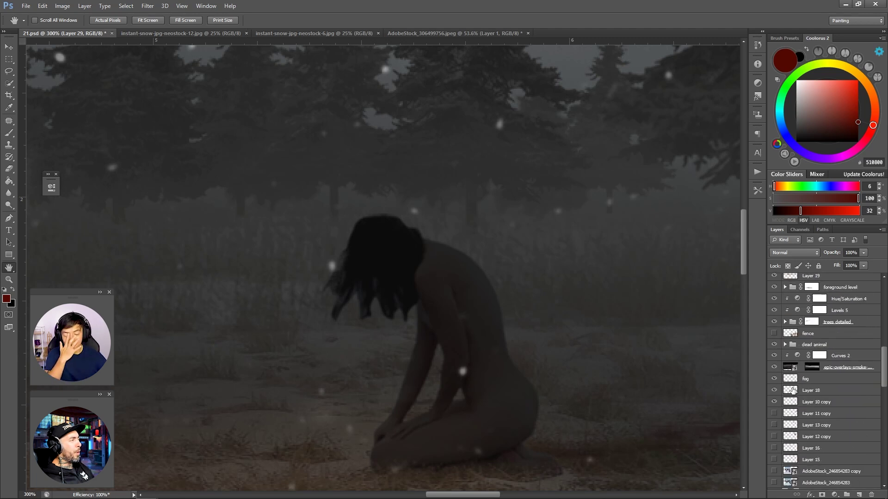
pyautogui.scroll(8, 776, 355)
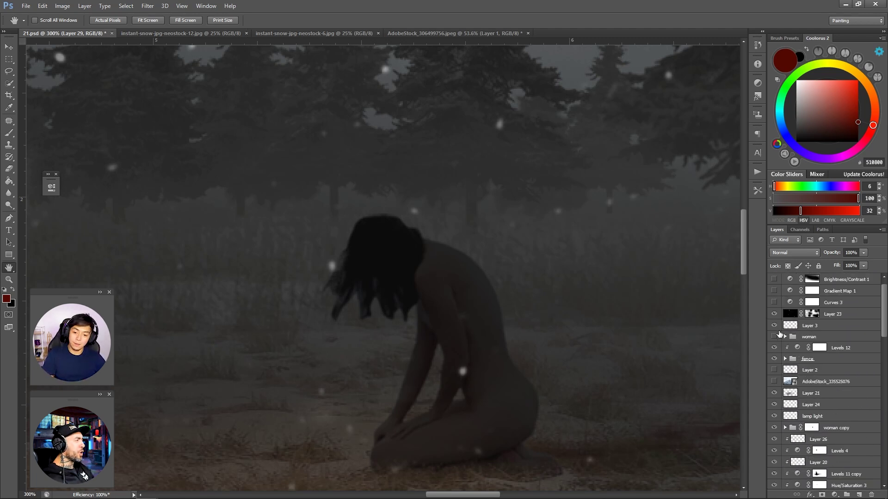
pyautogui.click(784, 427)
pyautogui.scroll(-3, 786, 416)
pyautogui.click(774, 463)
pyautogui.click(774, 462)
pyautogui.click(823, 381)
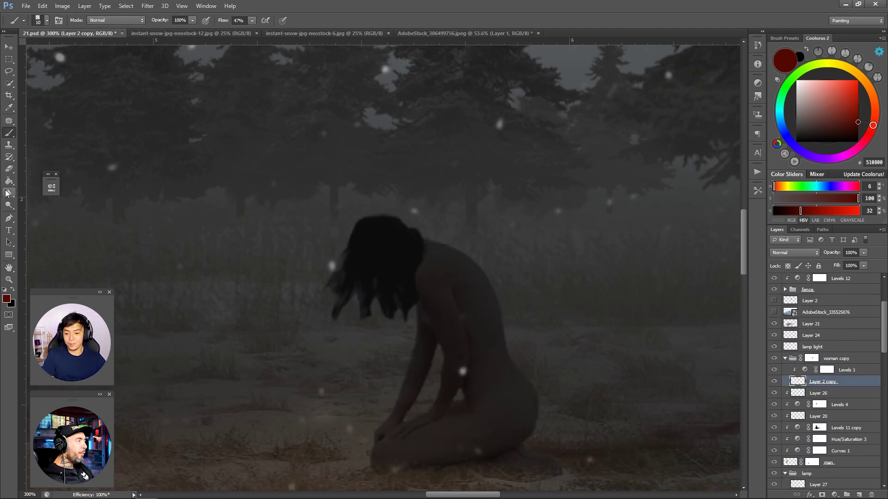
pyautogui.press('r')
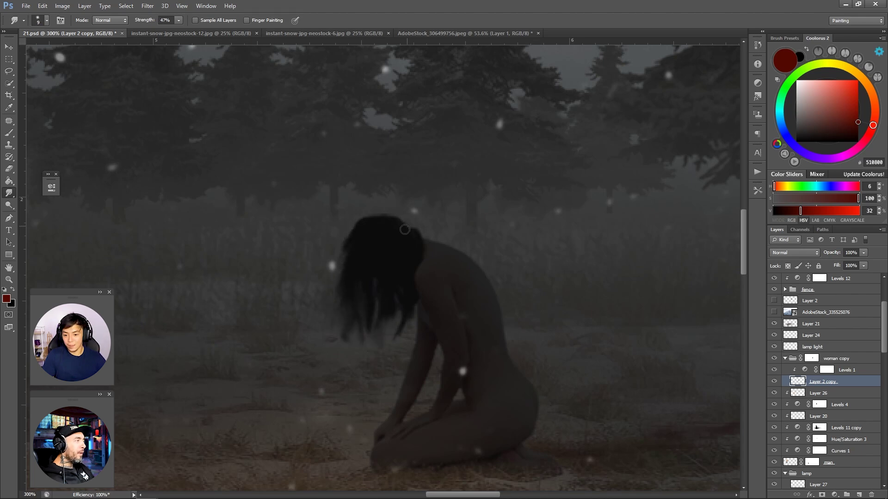
# - Set up a black brush and create a new empty Layer 30 over the kneeling woman
pyautogui.moveTo(442, 269); pyautogui.dragTo(467, 269)
pyautogui.press('b')
pyautogui.press('d')
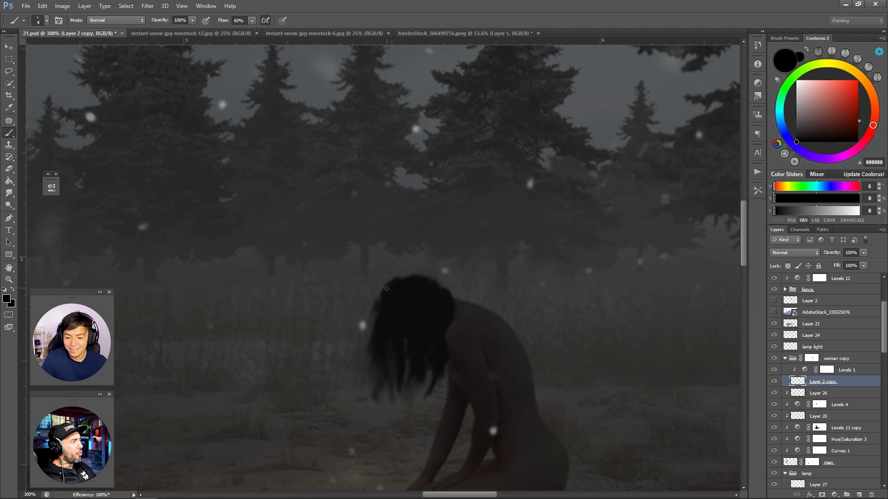
pyautogui.hotkey('ctrl', 'shift', 'alt', 'n')
pyautogui.press(']')
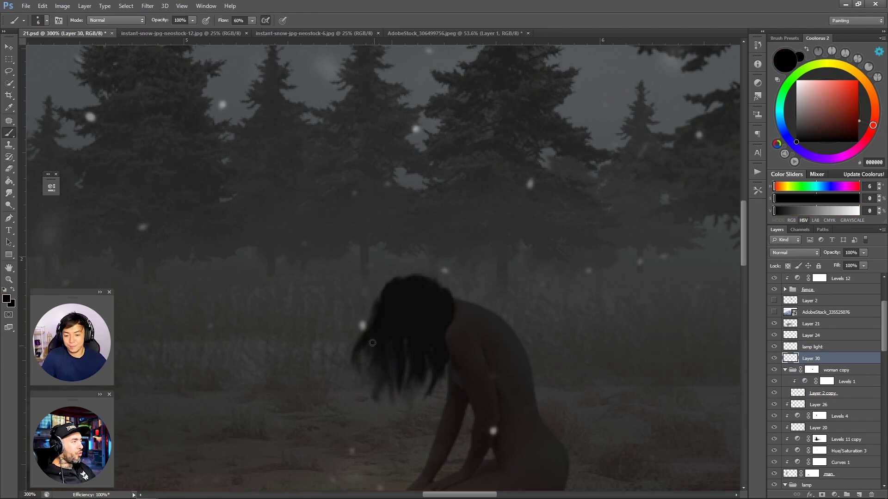
pyautogui.hotkey('ctrl', '0')
pyautogui.hotkey('ctrl', '+')
pyautogui.hotkey('ctrl', '+')
pyautogui.hotkey('ctrl', '+')
pyautogui.hotkey('ctrl', '+')
pyautogui.hotkey('ctrl', '+')
pyautogui.hotkey('ctrl', '+')
pyautogui.hotkey('ctrl', '+')
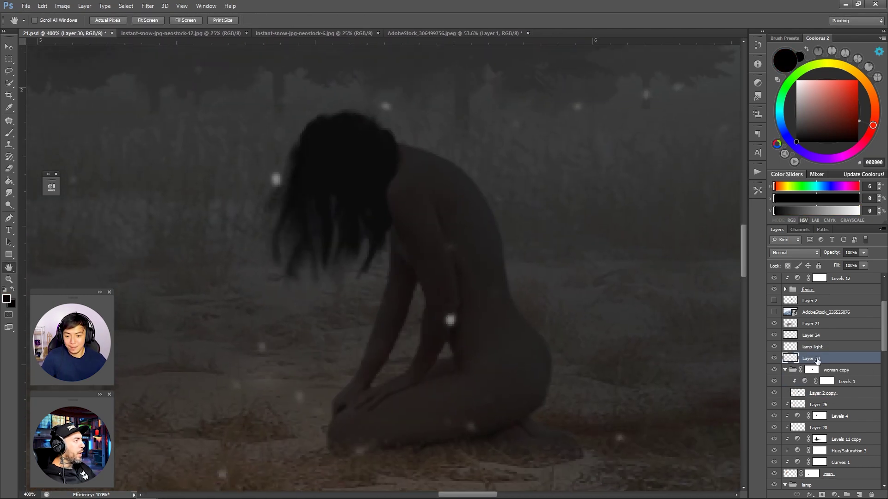
pyautogui.press('h')
# - Move Layer 30 into the woman copy group and ready a smaller black brush at 200% zoom
pyautogui.moveTo(811, 365); pyautogui.dragTo(814, 370)
pyautogui.click(827, 382)
pyautogui.press('b')
pyautogui.press('x')
pyautogui.hotkey('ctrl', '-')
pyautogui.hotkey('ctrl', '-')
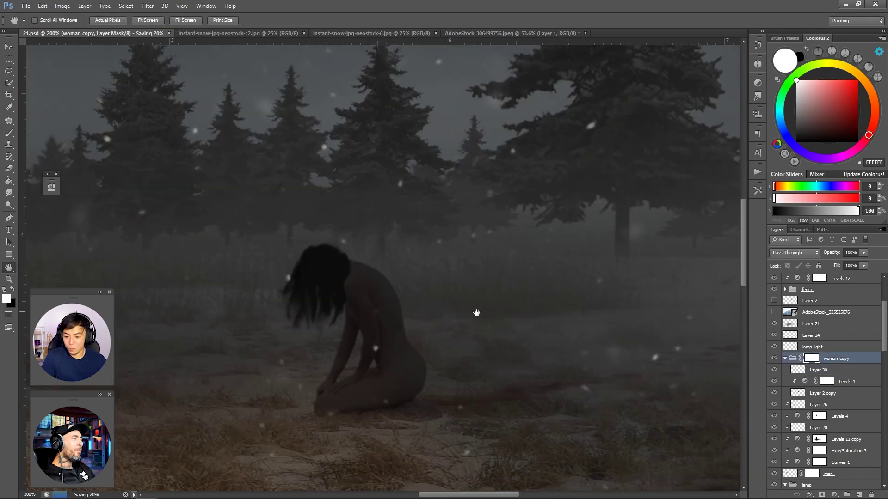
pyautogui.press('x')
pyautogui.press('[')
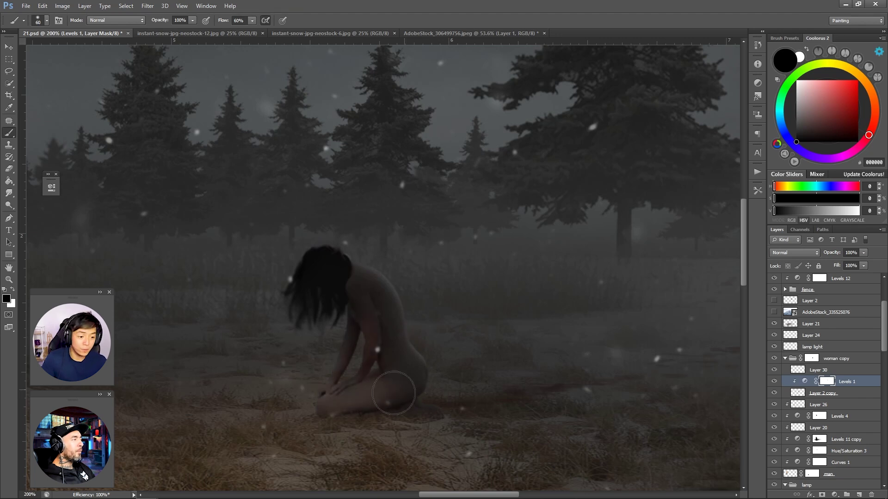
# - Create a new Layer 31 clipped to Levels 1 over the kneeling woman's body
pyautogui.press(']')
pyautogui.press(']')
pyautogui.hotkey('ctrl', '-')
pyautogui.hotkey('ctrl', '-')
pyautogui.hotkey('ctrl', '-')
pyautogui.hotkey('ctrl', '-')
pyautogui.hotkey('ctrl', '-')
pyautogui.hotkey('ctrl', '+')
pyautogui.hotkey('ctrl', '+')
pyautogui.hotkey('ctrl', '+')
pyautogui.hotkey('ctrl', '+')
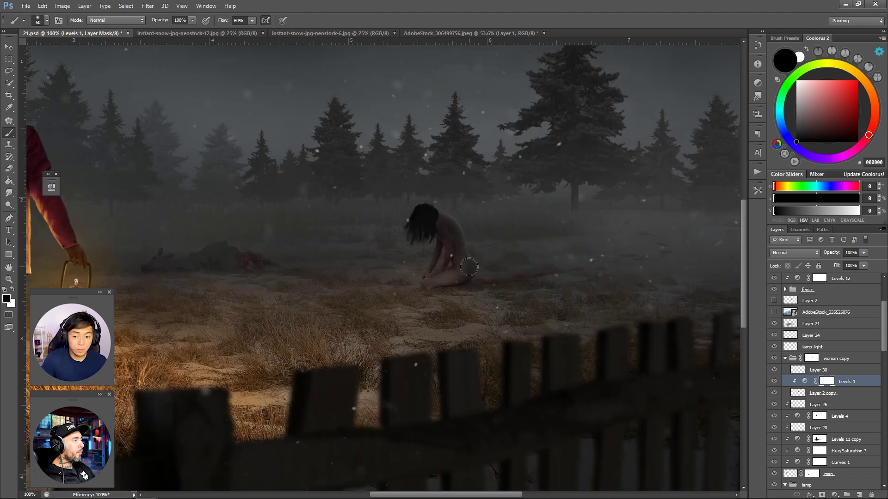
pyautogui.hotkey('ctrl', '-')
pyautogui.hotkey('ctrl', '+')
pyautogui.hotkey('ctrl', '+')
pyautogui.hotkey('ctrl', '+')
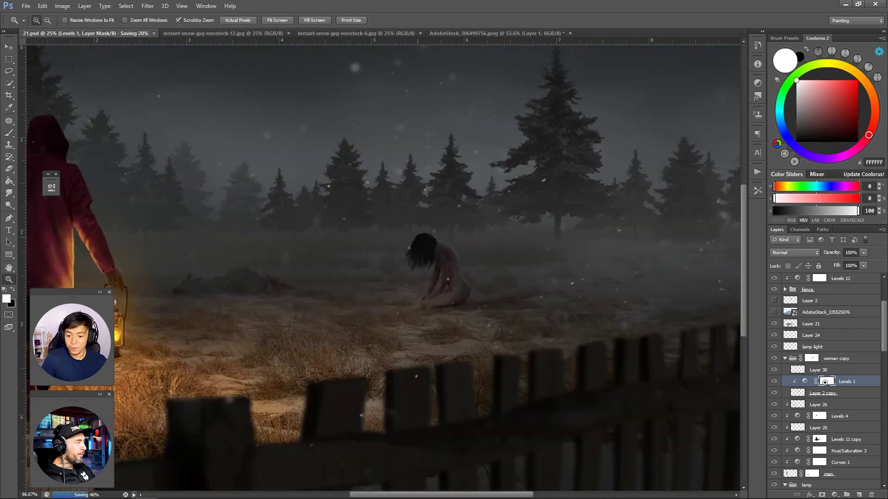
pyautogui.hotkey('ctrl', 'shift', 'alt', 'n')
# - Load the 00_chalk-gritty brush preset and set Layer 31 to Overlay blending
pyautogui.click(758, 190)
pyautogui.click(723, 233)
pyautogui.click(794, 252)
pyautogui.click(795, 365)
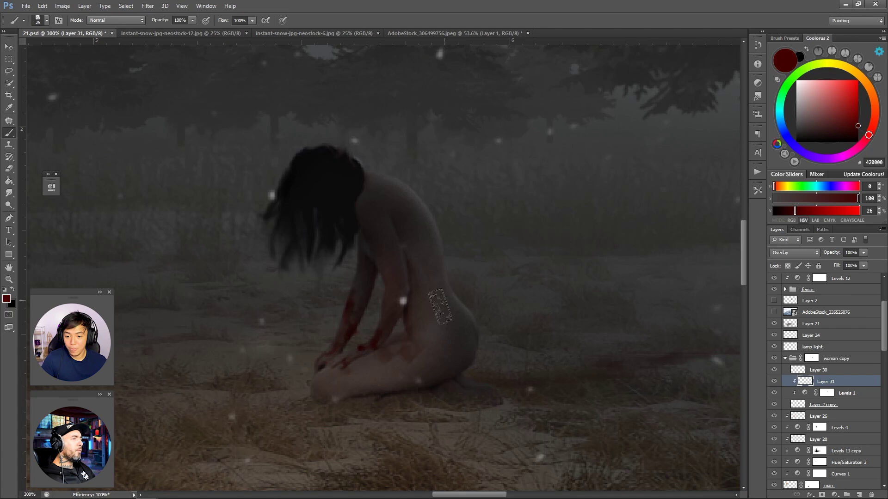
pyautogui.press('z')
pyautogui.hotkey('ctrl', '-')
pyautogui.hotkey('ctrl', '-')
pyautogui.hotkey('ctrl', '-')
pyautogui.hotkey('ctrl', '-')
pyautogui.hotkey('ctrl', '-')
pyautogui.hotkey('ctrl', '-')
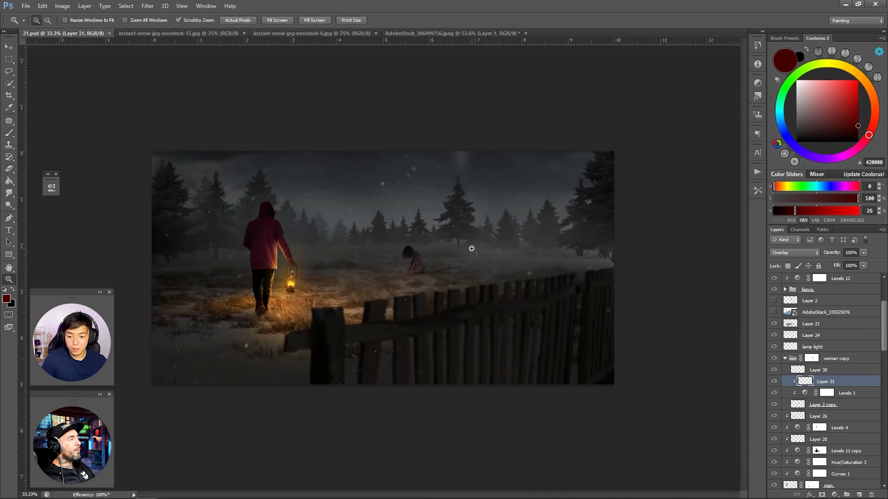
# - Set Layer 32 to Overlay blending and add another new layer above Layer 26
pyautogui.moveTo(360, 257)
pyautogui.mouseDown()
pyautogui.moveTo(388, 257)
pyautogui.moveTo(337, 258)
pyautogui.mouseUp()
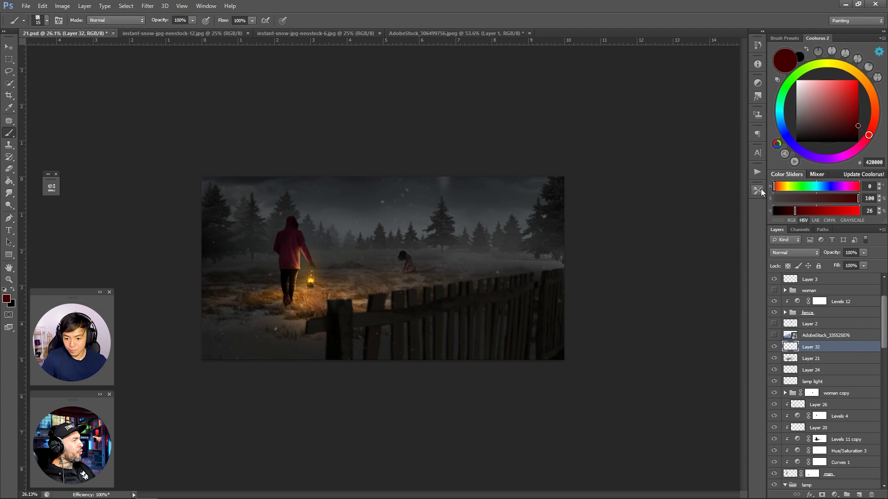
pyautogui.click(793, 252)
pyautogui.click(795, 365)
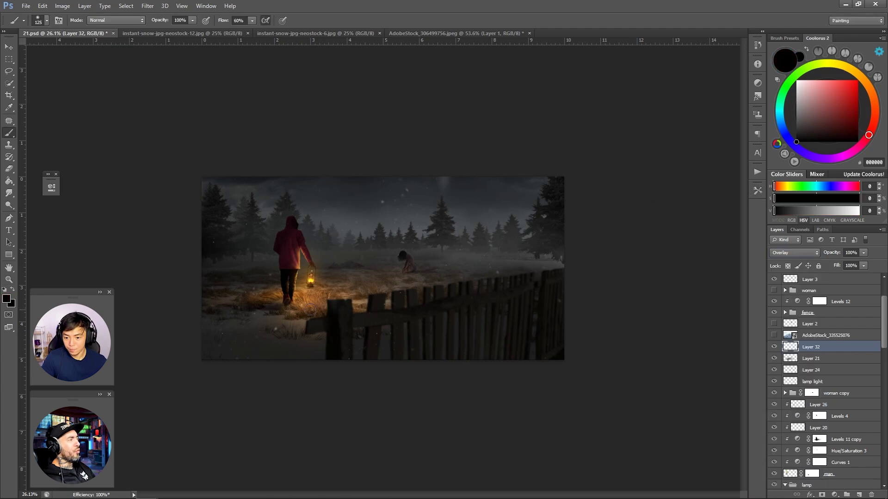
pyautogui.scroll(4, 250, 291)
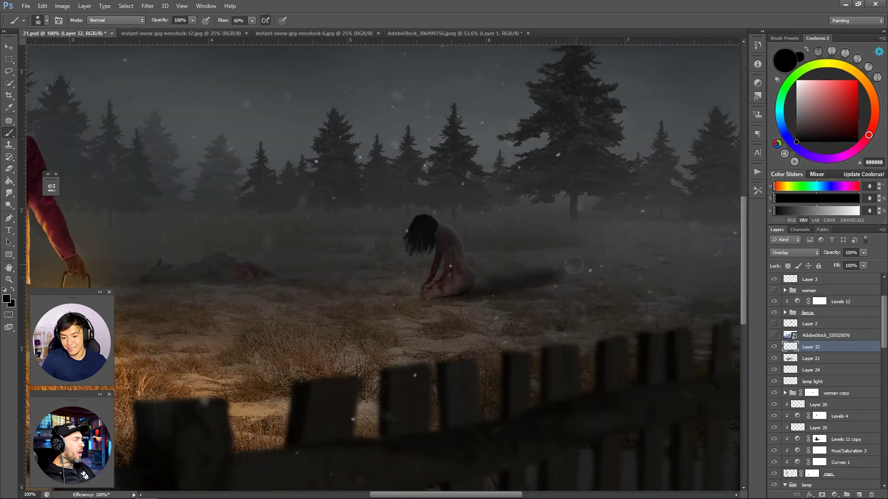
pyautogui.scroll(-3, 822, 427)
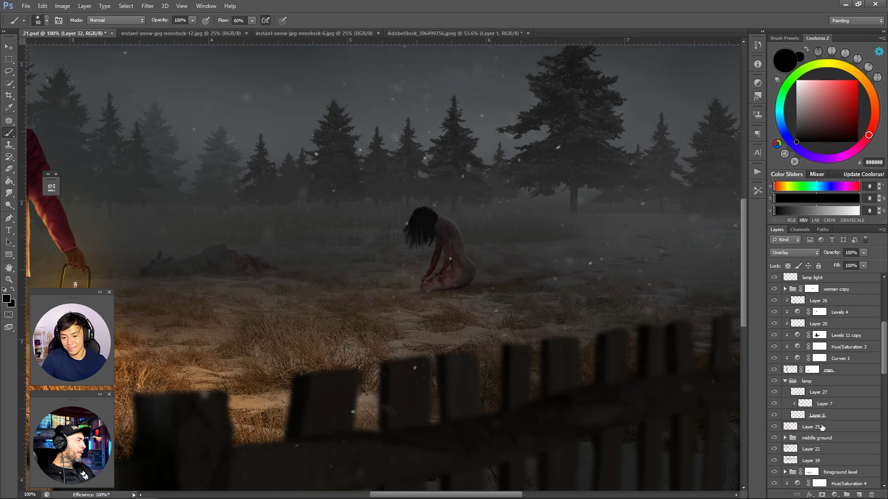
pyautogui.click(860, 494)
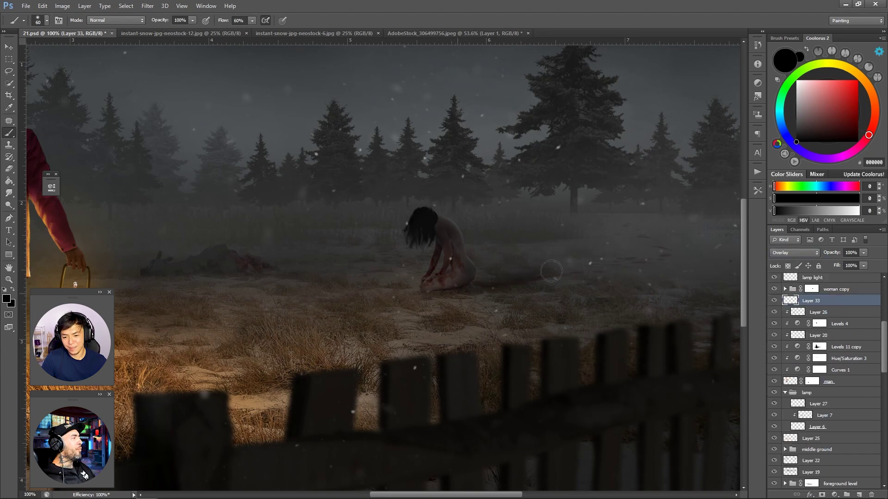
# - Expand the dead animal group and select its Levels 13 mask for painting
pyautogui.press('h')
pyautogui.scroll(-4, 552, 271)
pyautogui.scroll(6, 507, 251)
pyautogui.scroll(-3, 837, 435)
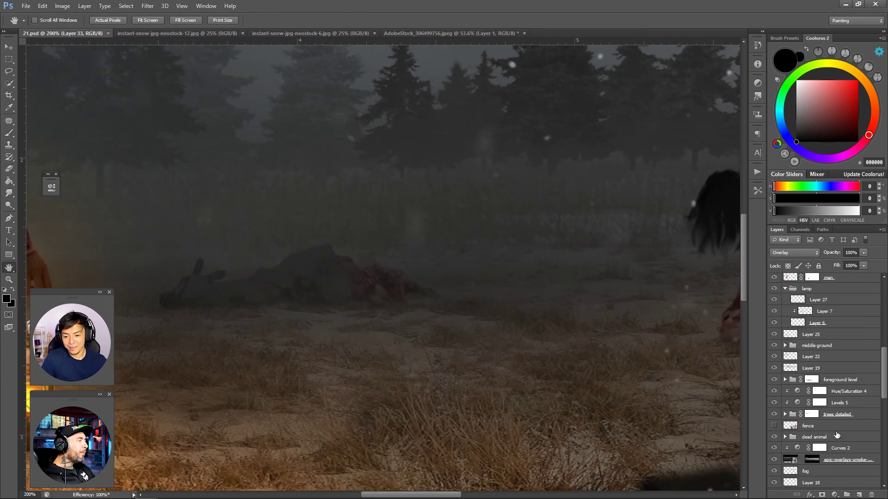
pyautogui.click(785, 437)
pyautogui.click(826, 448)
# - Select the man layer and erase parts of it with the Eraser
pyautogui.press('b')
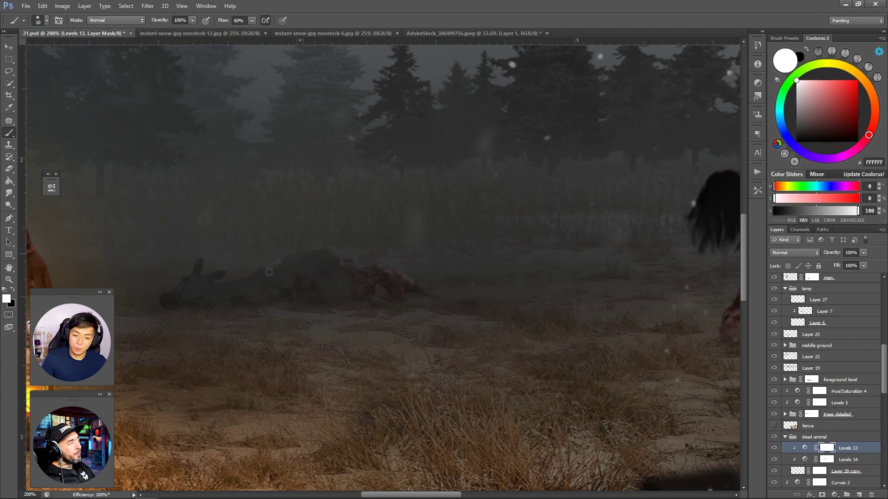
pyautogui.scroll(-4, 461, 279)
pyautogui.hotkey('ctrl', 's')
pyautogui.scroll(5, 417, 267)
pyautogui.keyDown('ctrl'); pyautogui.click(273, 231); pyautogui.keyUp('ctrl')
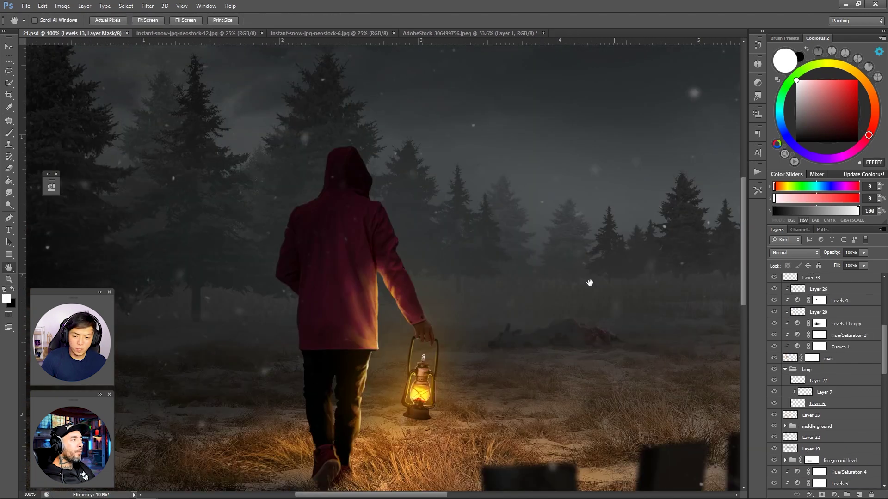
pyautogui.scroll(3, 412, 240)
pyautogui.press('e')
pyautogui.scroll(-3, 474, 396)
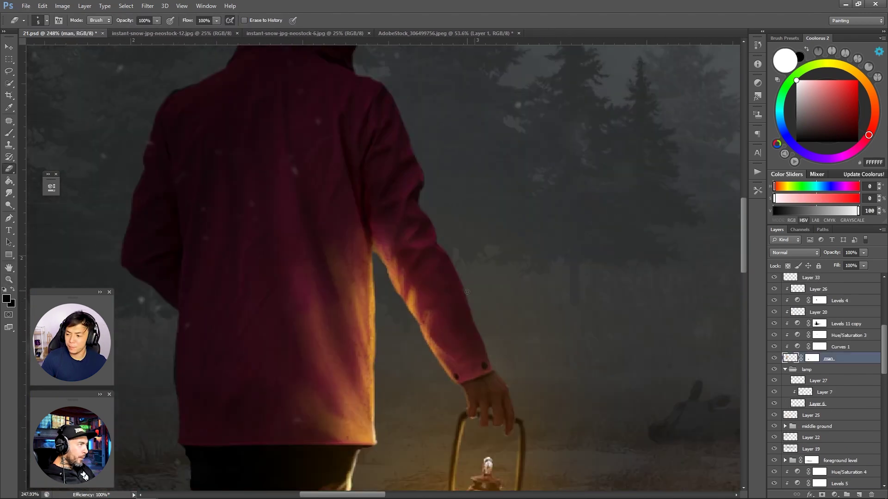
pyautogui.scroll(3, 475, 396)
pyautogui.press('z')
pyautogui.scroll(-4, 67, 176)
pyautogui.scroll(-3, 67, 176)
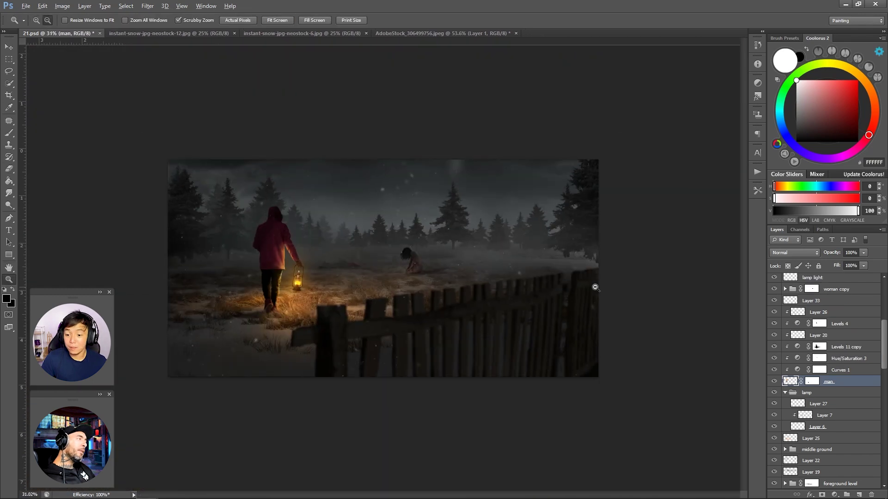
pyautogui.scroll(5, 823, 370)
pyautogui.click(774, 303)
pyautogui.scroll(-5, 823, 333)
# - On a new Layer 34, paint teal-grey fog behind the fence with a 300 px brush
pyautogui.hotkey('ctrl', 'shift', 'alt', 'n')
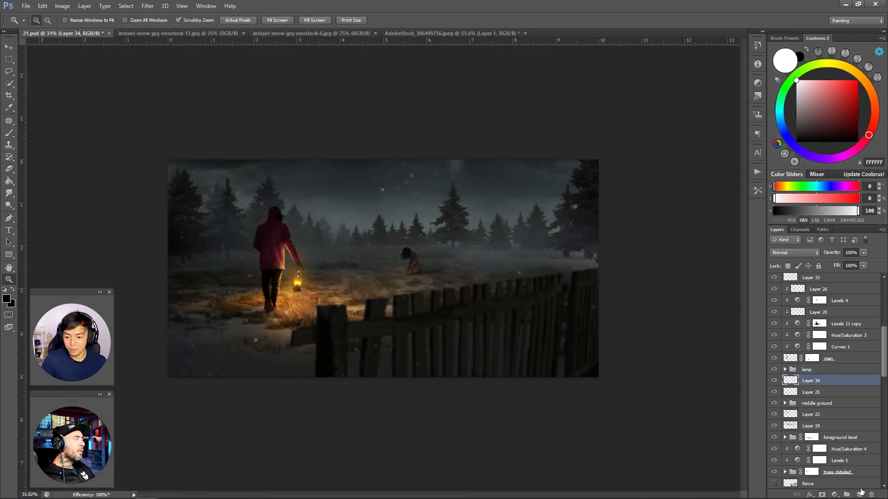
pyautogui.press('b')
pyautogui.keyDown('alt'); pyautogui.click(520, 224); pyautogui.keyUp('alt')
pyautogui.rightClick(652, 180)
pyautogui.doubleClick(673, 337)
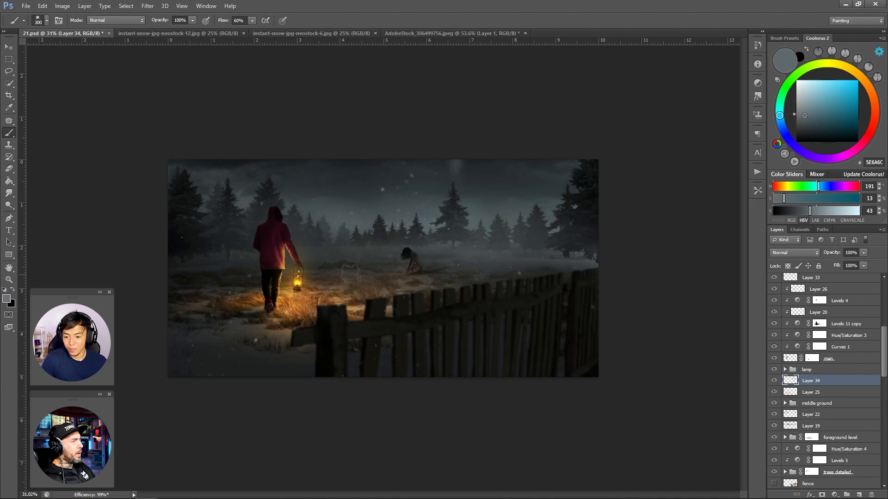
pyautogui.keyDown('alt'); pyautogui.click(527, 246); pyautogui.keyUp('alt')
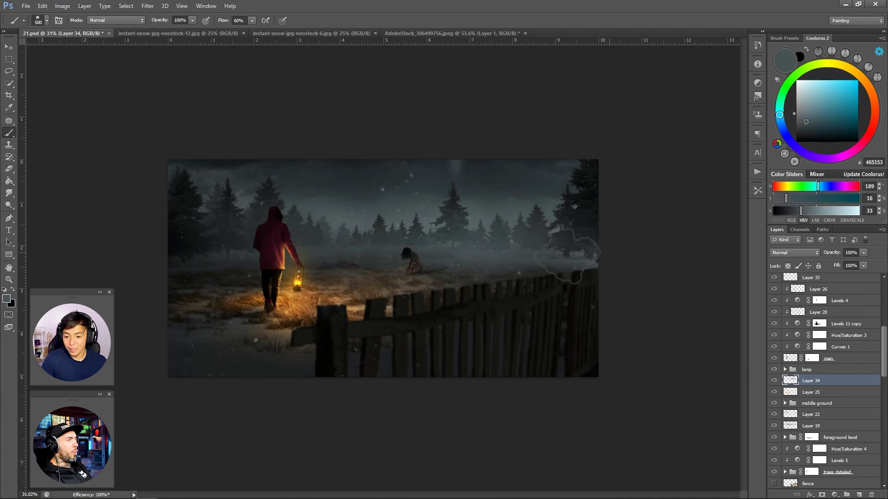
pyautogui.press('e')
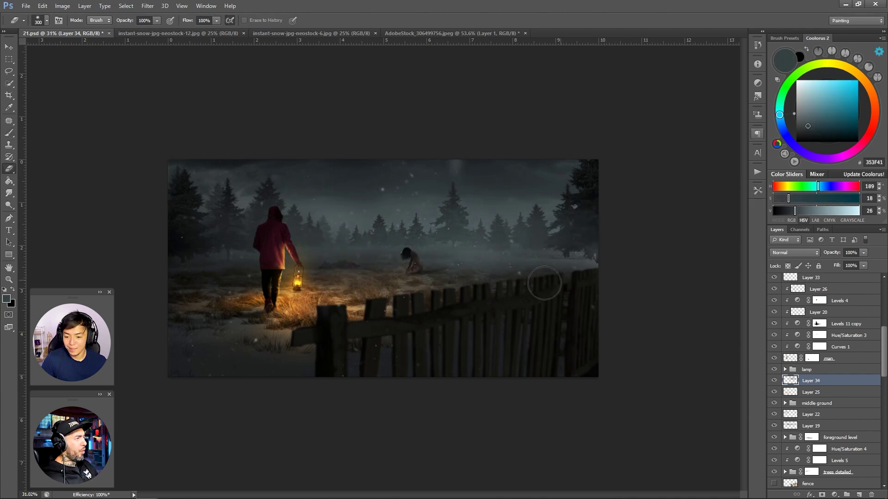
pyautogui.press('z')
pyautogui.click(407, 253)
pyautogui.scroll(3, 783, 401)
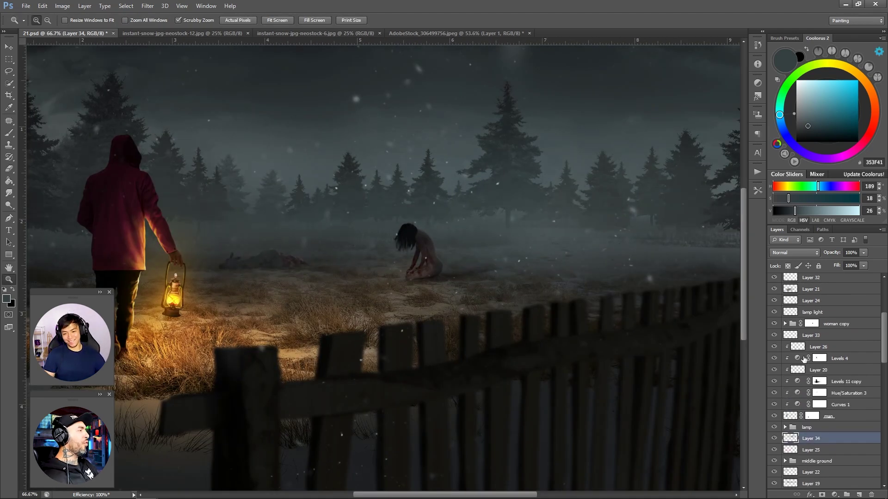
pyautogui.hotkey('ctrl', '-')
pyautogui.hotkey('ctrl', '-')
pyautogui.hotkey('ctrl', '-')
# - Create Overlay Layer 35 just above Levels 2 and paint a light-blue haze with an enlarged brush
pyautogui.hotkey('ctrl', '+')
pyautogui.scroll(-5, 788, 373)
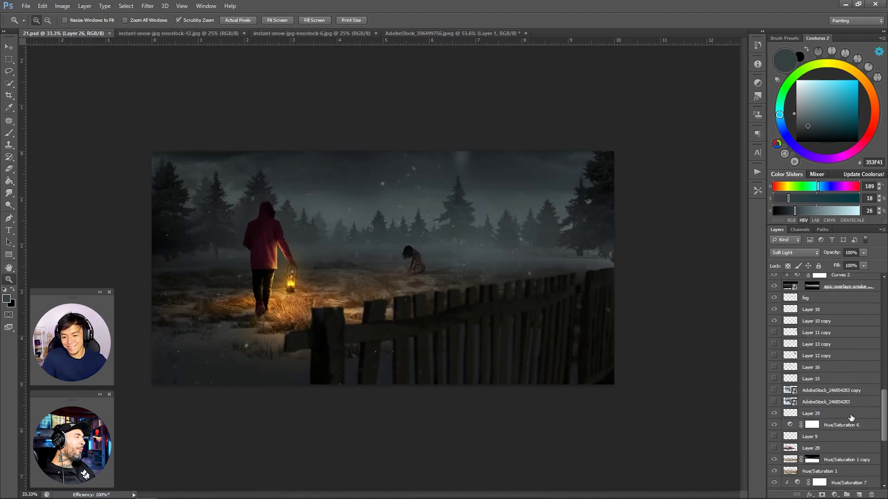
pyautogui.hotkey('ctrl', 'shift', 'alt', 'n')
pyautogui.press('b')
pyautogui.hotkey('shift', 'alt', 'o')
pyautogui.moveTo(811, 414); pyautogui.dragTo(814, 436)
pyautogui.click(757, 190)
pyautogui.click(694, 192)
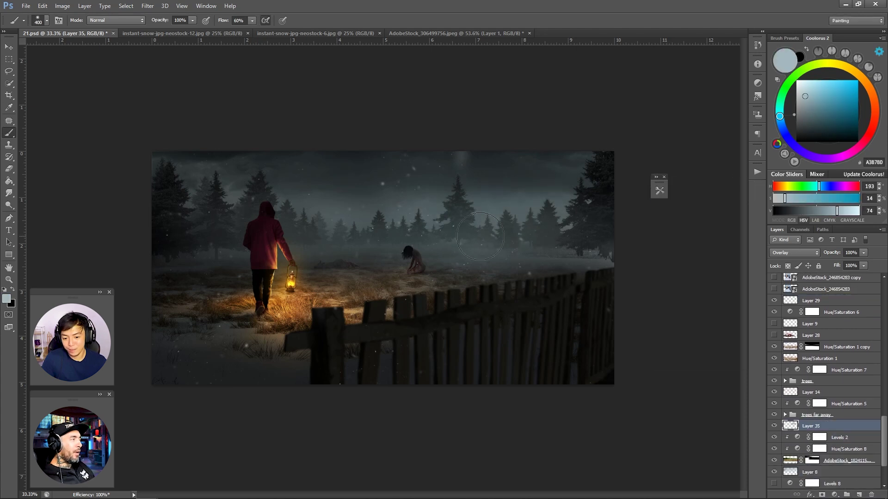
pyautogui.click(819, 83)
pyautogui.press(']')
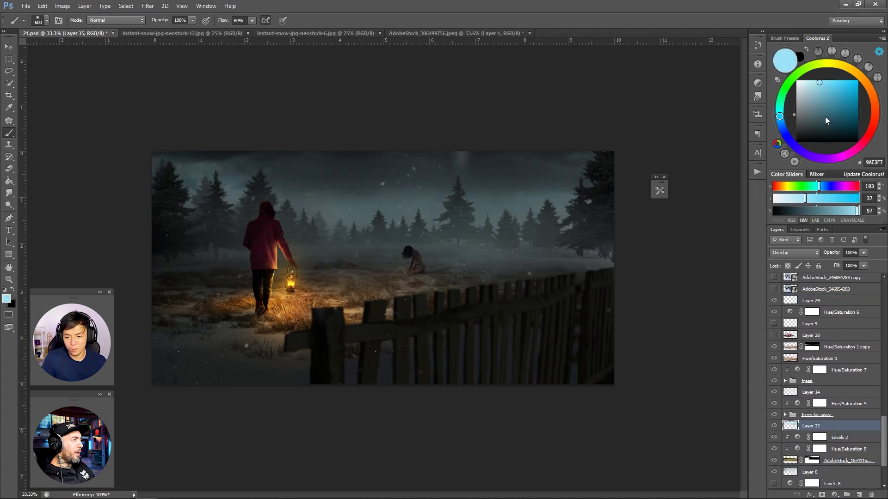
# - Set Layer 35 opacity to 42% and save the document
pyautogui.press('z')
pyautogui.hotkey('ctrl', '-')
pyautogui.hotkey('ctrl', '-')
pyautogui.hotkey('ctrl', '-')
pyautogui.hotkey('ctrl', '-')
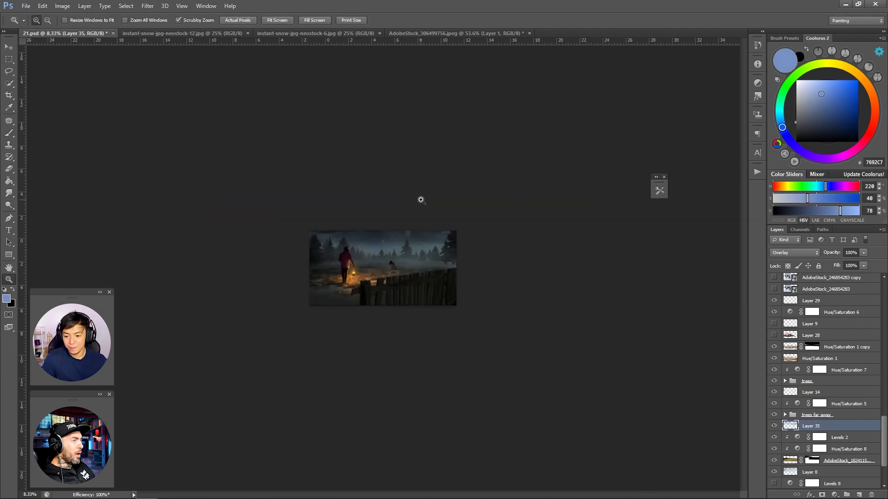
pyautogui.hotkey('ctrl', '+')
pyautogui.hotkey('ctrl', '+')
pyautogui.click(774, 426)
pyautogui.moveTo(836, 256); pyautogui.dragTo(842, 256)
pyautogui.hotkey('ctrl', '+')
pyautogui.hotkey('ctrl', '+')
pyautogui.hotkey('ctrl', 's')
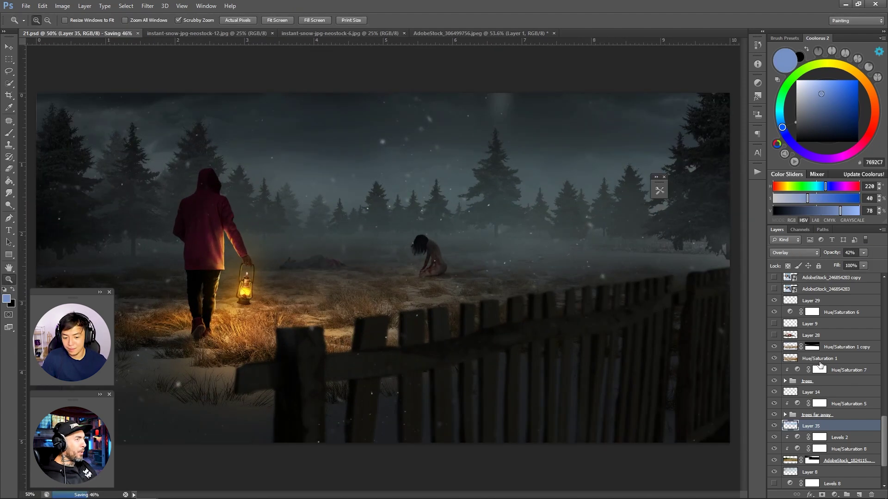
pyautogui.scroll(-3, 784, 331)
pyautogui.scroll(7, 886, 421)
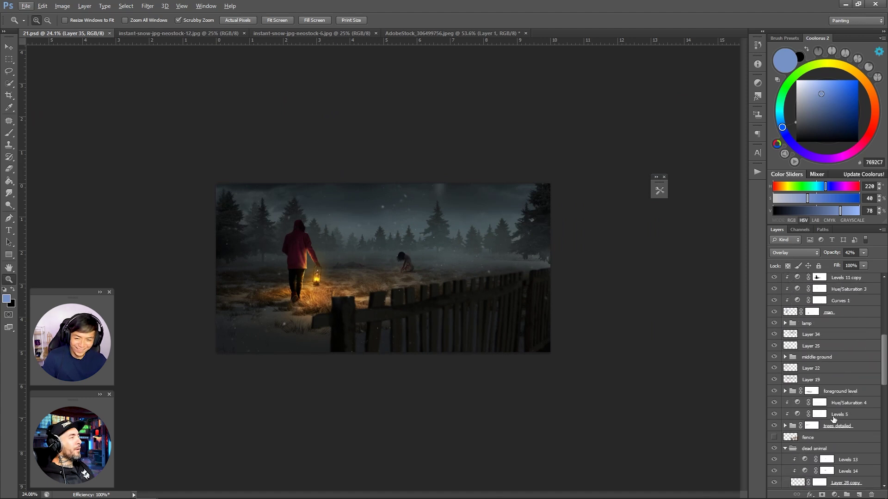
pyautogui.scroll(5, 794, 336)
pyautogui.scroll(3, 794, 336)
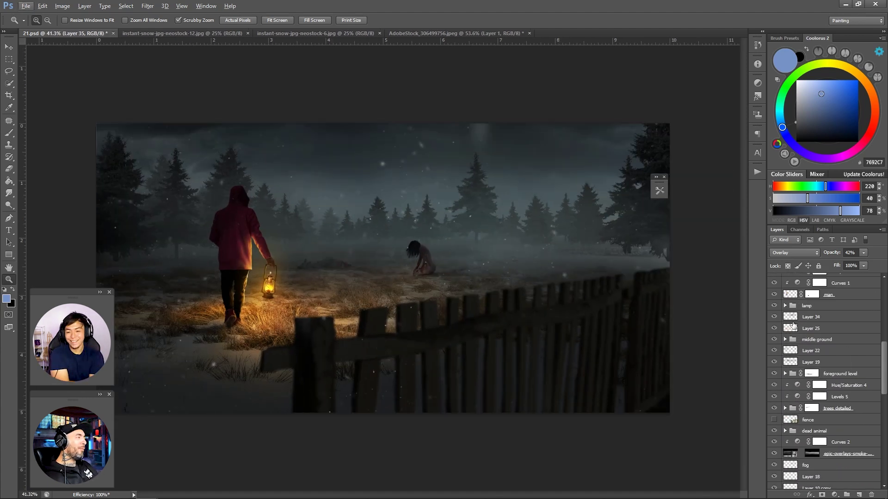
# - Add a Color Balance adjustment shifting the midtones toward blue (-26, +20, +24)
pyautogui.scroll(3, 794, 336)
pyautogui.click(834, 495)
pyautogui.click(814, 395)
pyautogui.moveTo(92, 262); pyautogui.dragTo(98, 263)
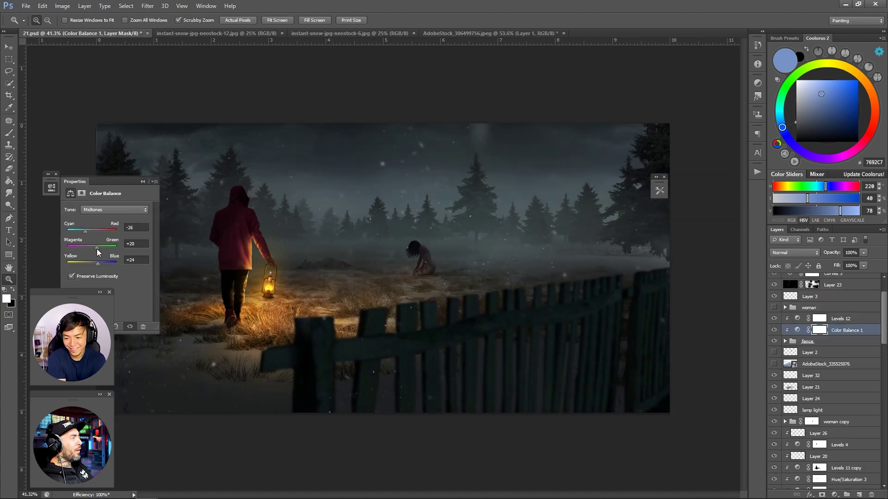
pyautogui.hotkey('ctrl', '-')
pyautogui.hotkey('ctrl', '-')
pyautogui.hotkey('alt', ']')
pyautogui.press('b')
pyautogui.press('x')
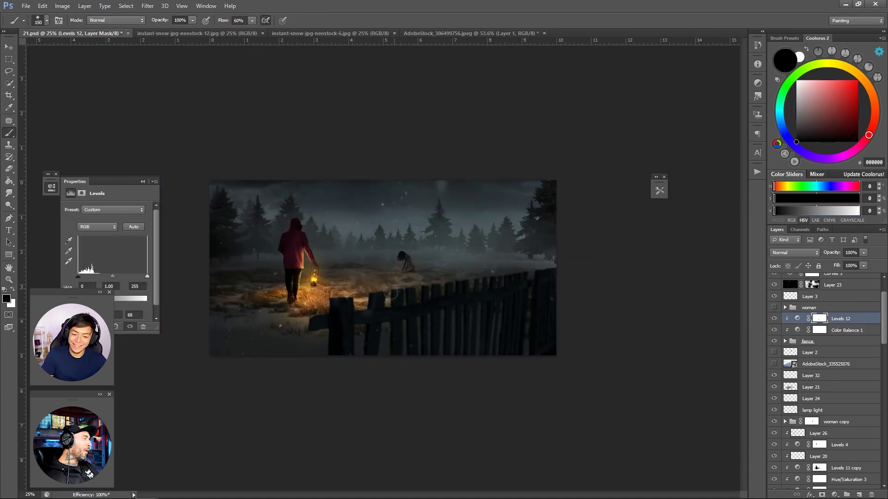
pyautogui.press('z')
pyautogui.hotkey('ctrl', '-')
pyautogui.hotkey('ctrl', '-')
pyautogui.hotkey('ctrl', '-')
pyautogui.hotkey('ctrl', '+')
pyautogui.hotkey('ctrl', '+')
pyautogui.hotkey('ctrl', '+')
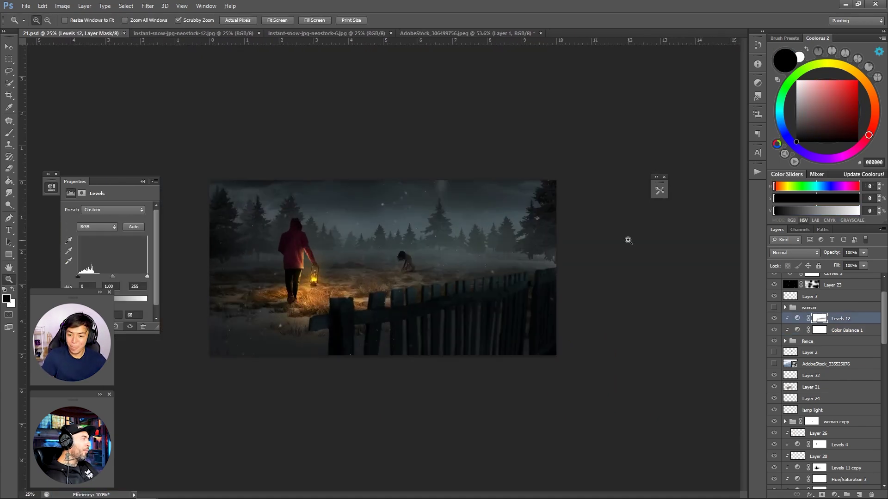
pyautogui.scroll(-5, 823, 370)
# - Select the trees detailed group and switch to a soft brush preset
pyautogui.click(834, 420)
pyautogui.hotkey('ctrl', '+')
pyautogui.press('b')
pyautogui.click(47, 20)
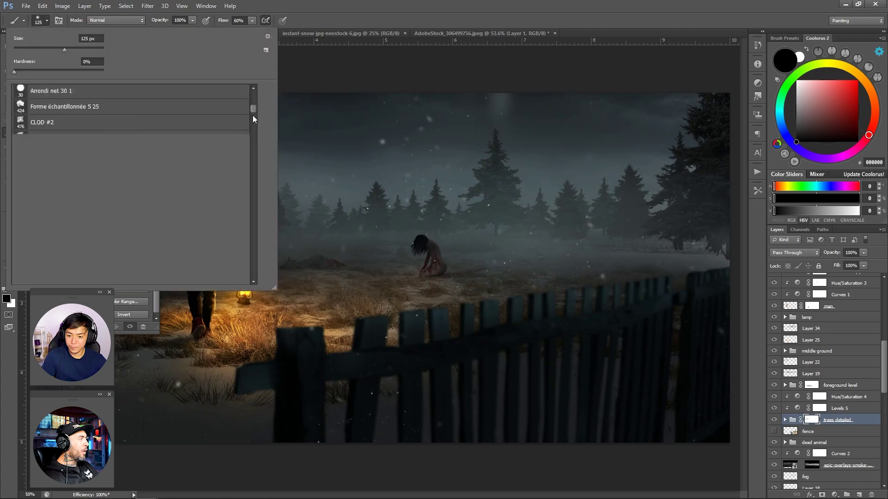
pyautogui.click(69, 246)
pyautogui.press('Return')
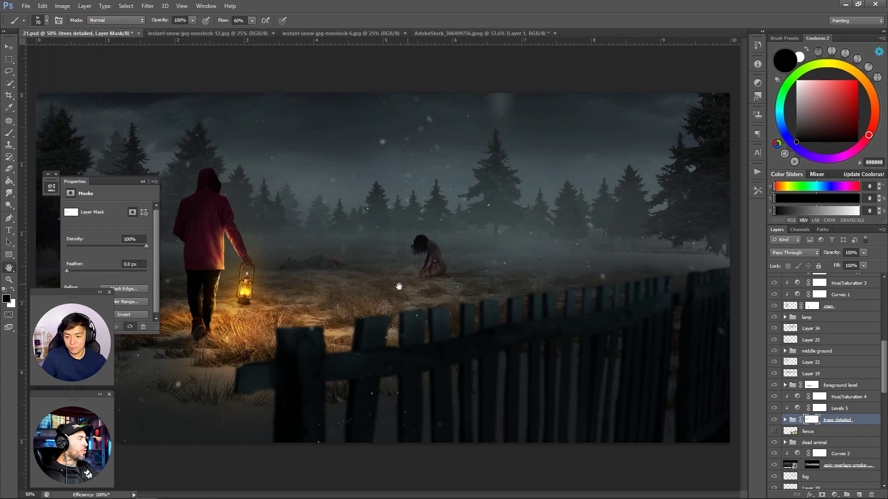
pyautogui.press('z')
pyautogui.click(432, 254)
pyautogui.moveTo(435, 253); pyautogui.dragTo(312, 262)
pyautogui.scroll(-5, 312, 262)
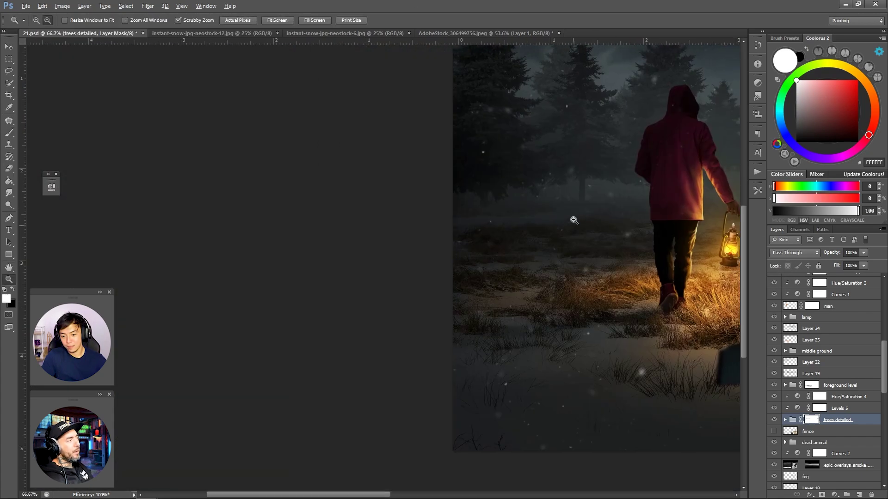
pyautogui.scroll(10, 823, 370)
# - Review the Curves 3 settings and select the Levels 11 copy mask for brushing
pyautogui.click(833, 314)
pyautogui.click(51, 187)
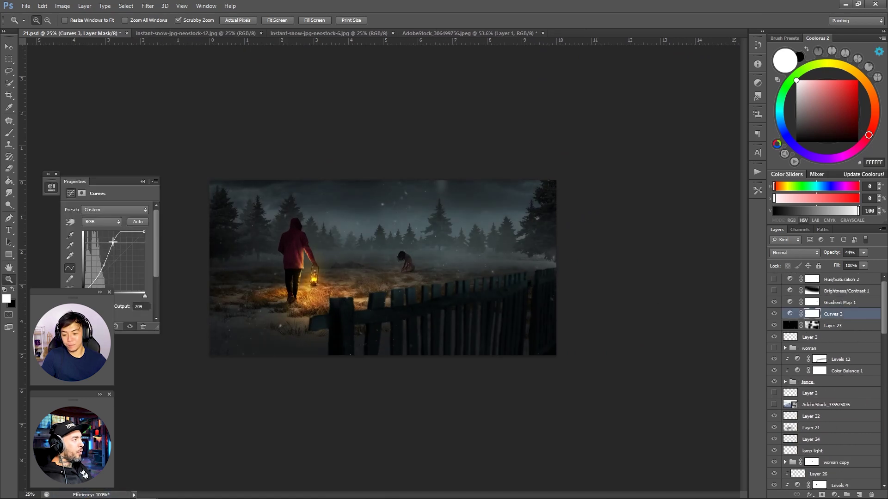
pyautogui.scroll(-2, 303, 207)
pyautogui.scroll(3, 303, 206)
pyautogui.scroll(-5, 775, 381)
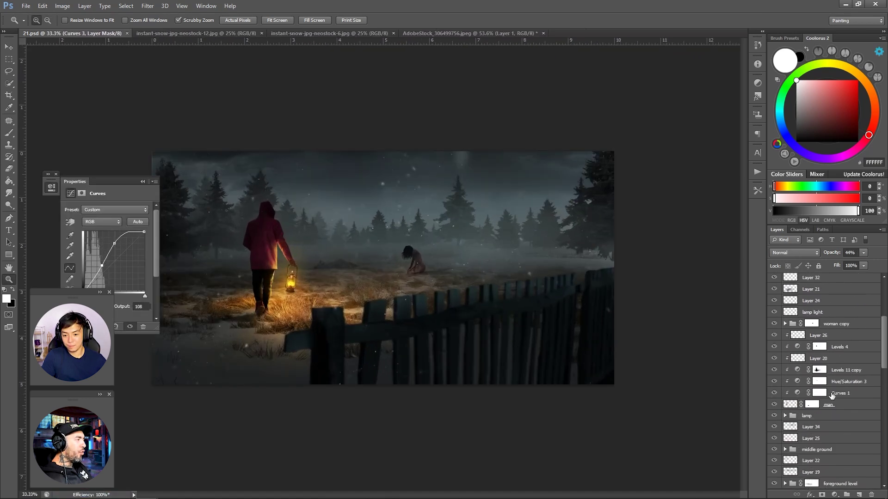
pyautogui.click(820, 370)
pyautogui.press('b')
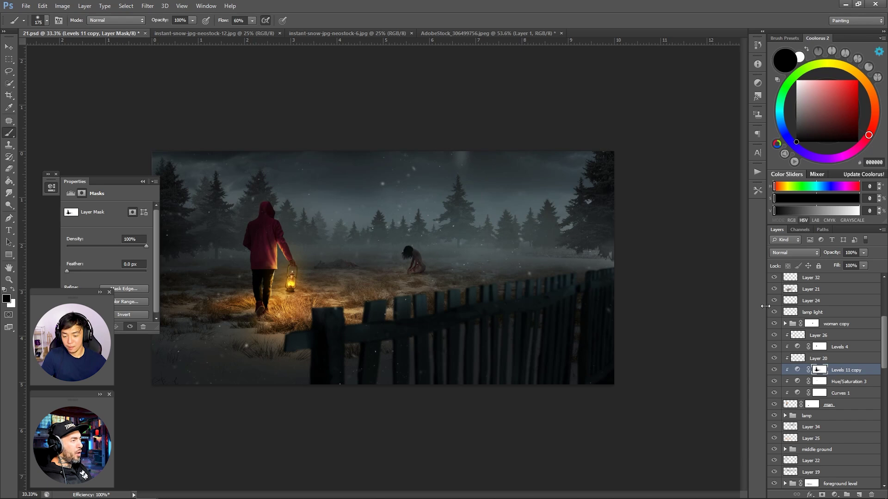
pyautogui.scroll(8, 351, 278)
pyautogui.scroll(-10, 353, 318)
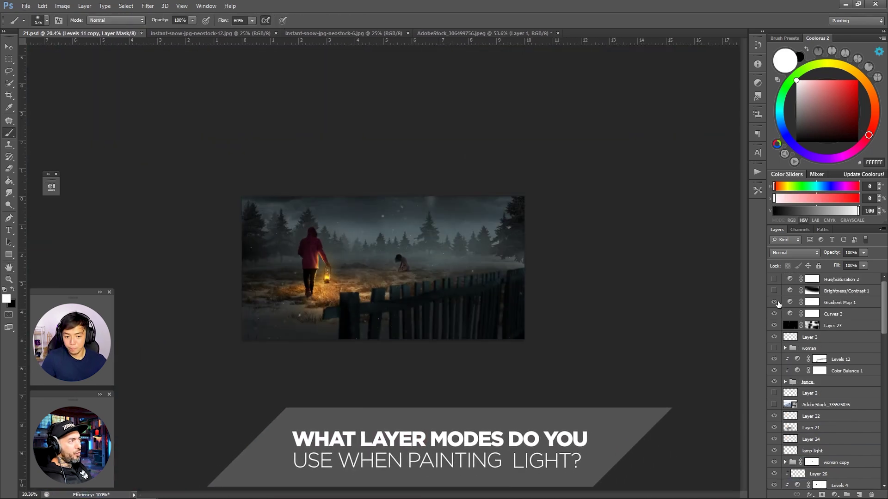
# - Move Curves 3 above Gradient Map 1, add a brightening Curves 4, and invert its mask
pyautogui.click(832, 313)
pyautogui.moveTo(832, 314); pyautogui.dragTo(832, 301)
pyautogui.click(834, 494)
pyautogui.click(815, 344)
pyautogui.moveTo(112, 257); pyautogui.dragTo(116, 247)
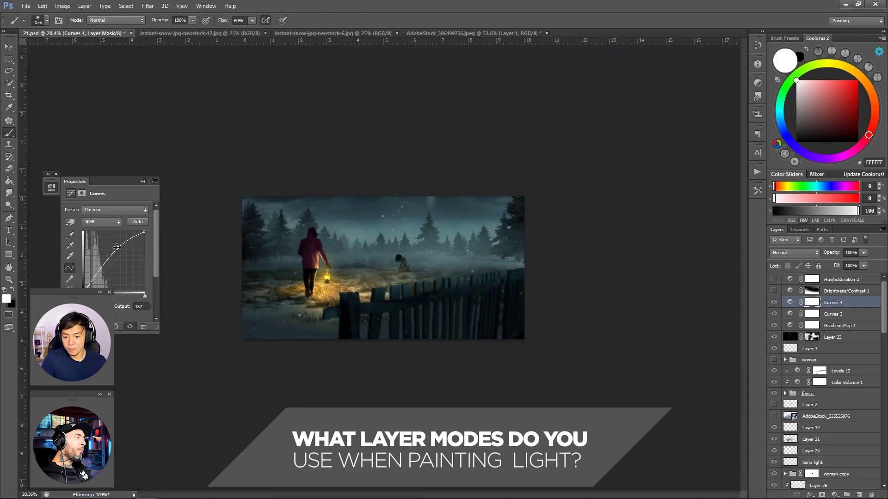
pyautogui.hotkey('ctrl', 'i')
# - Paint white with a large brush on the Curves 4 mask over the misty middle ground
pyautogui.press(']')
pyautogui.press(']')
pyautogui.press(']')
pyautogui.press(']')
pyautogui.press(']')
pyautogui.press('x')
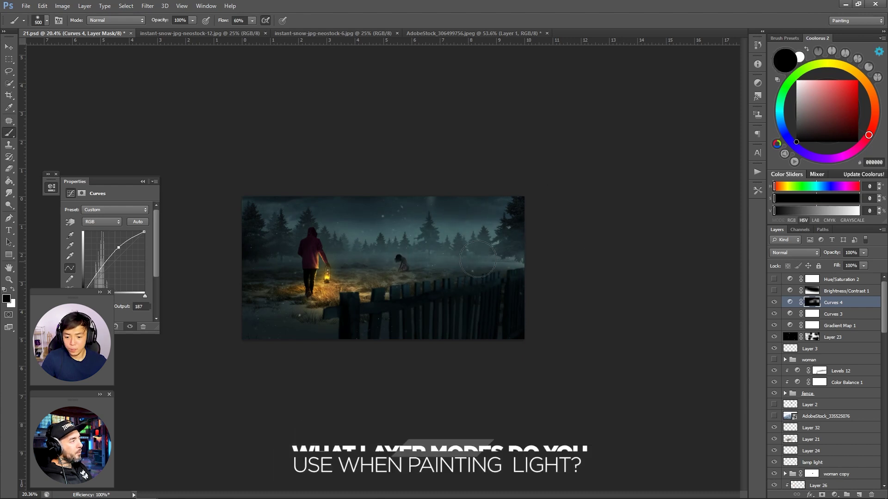
pyautogui.press(']')
pyautogui.press(']')
pyautogui.press('x')
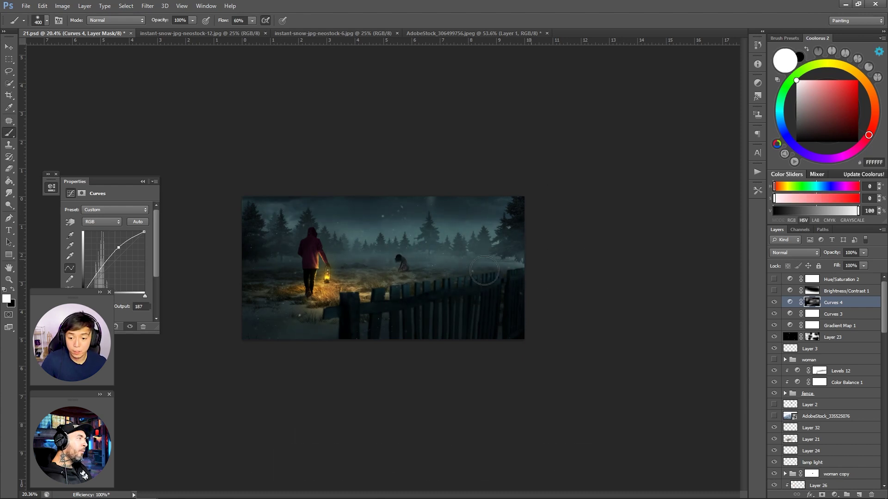
pyautogui.press('x')
pyautogui.press('x')
pyautogui.press('x')
pyautogui.press('x')
pyautogui.press('x')
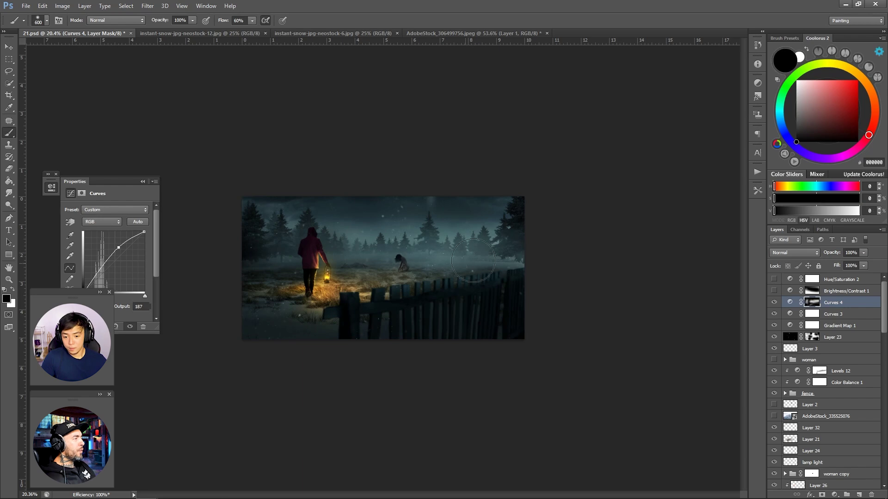
pyautogui.press('z')
pyautogui.keyDown('alt'); pyautogui.click(324, 212); pyautogui.keyUp('alt')
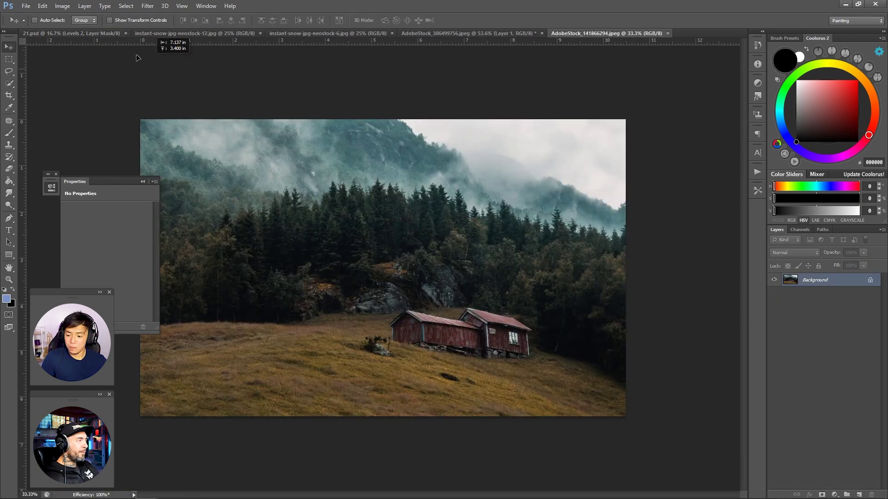
# - Bring in the mountain forest photo with a clipped Levels (whites 197), then duplicate it toward the right edge
pyautogui.moveTo(136, 54); pyautogui.dragTo(315, 246)
pyautogui.hotkey('ctrl', 'alt', 'l')
pyautogui.moveTo(147, 301); pyautogui.dragTo(131, 305)
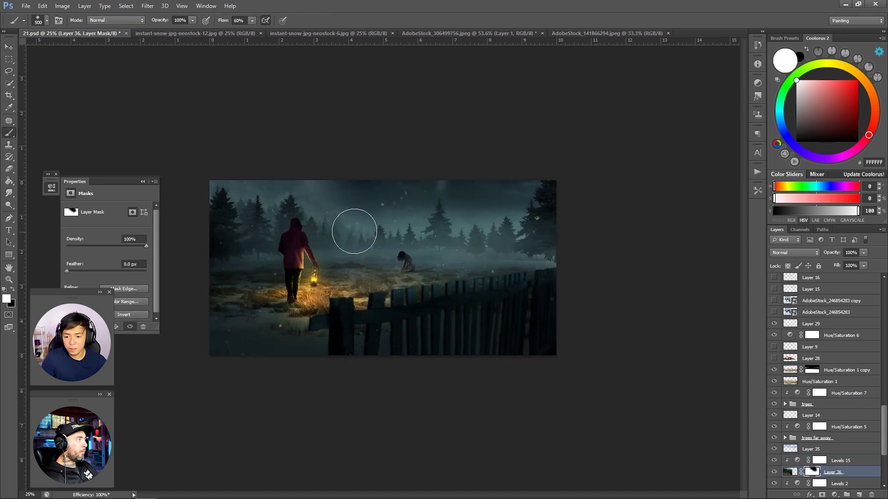
pyautogui.hotkey('ctrl', 'j')
pyautogui.moveTo(550, 262); pyautogui.dragTo(601, 194)
# - Paint black on both forest layers' masks to blend the distant forest into the fog
pyautogui.click(812, 471)
pyautogui.press('b')
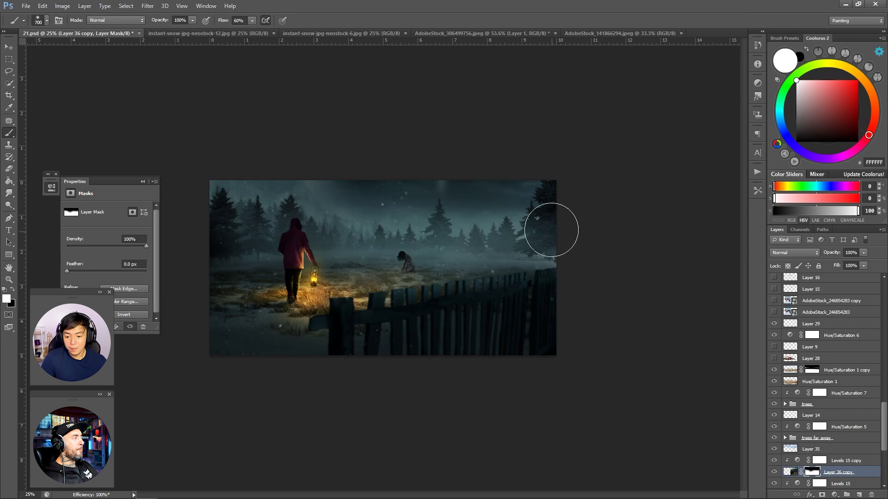
pyautogui.scroll(-3, 826, 369)
pyautogui.click(812, 461)
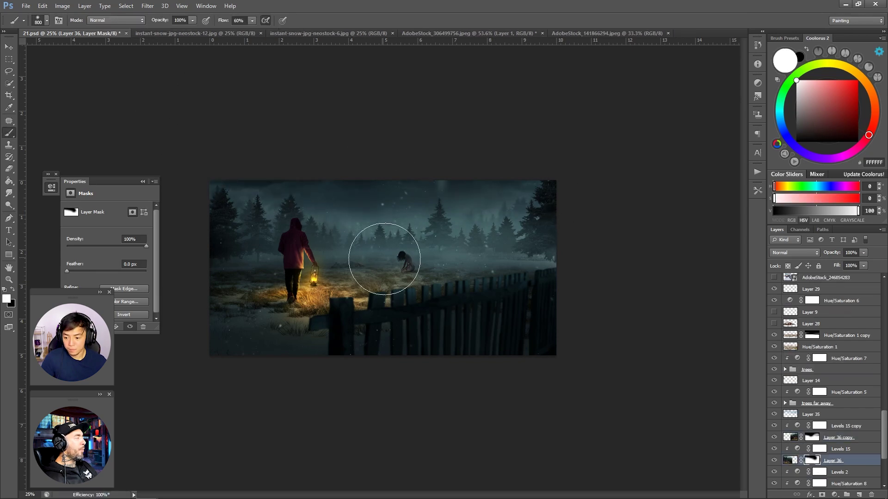
pyautogui.press('x')
pyautogui.press('z')
pyautogui.moveTo(436, 198); pyautogui.dragTo(623, 203)
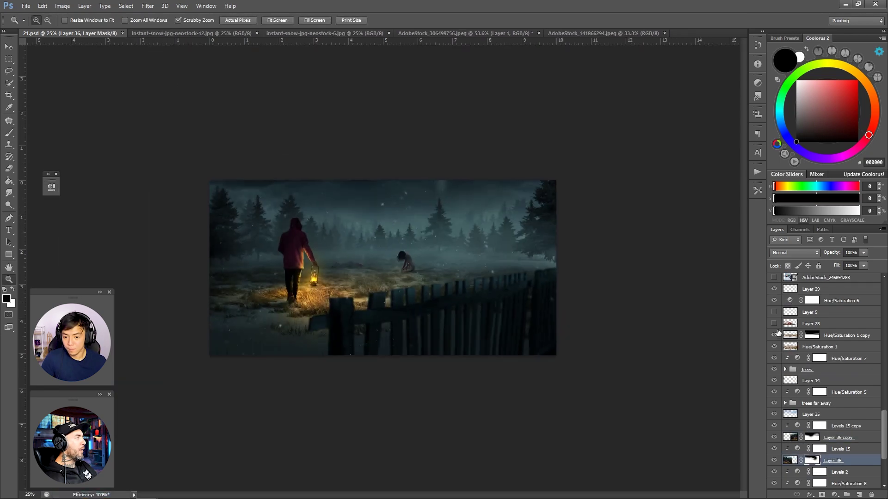
# - Bring the birds layer to the top, rasterize it and dim its whites to 183 with Levels
pyautogui.hotkey('ctrl', 'shift', ']')
pyautogui.hotkey('ctrl', 'l')
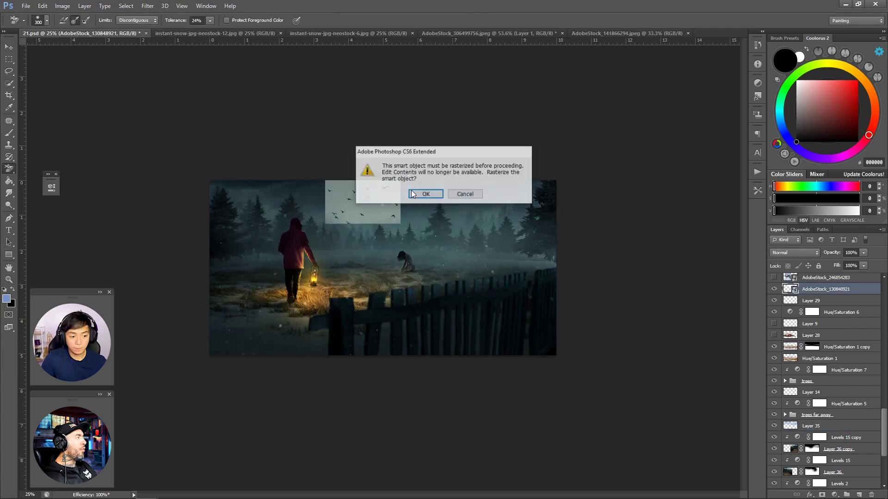
pyautogui.press('Return')
pyautogui.moveTo(771, 254); pyautogui.dragTo(701, 255)
pyautogui.press('Return')
# - Place the birds layer below Layer 36 and duplicate the flock into a second group
pyautogui.hotkey('ctrl', '+')
pyautogui.hotkey('ctrl', '+')
pyautogui.hotkey('ctrl', '+')
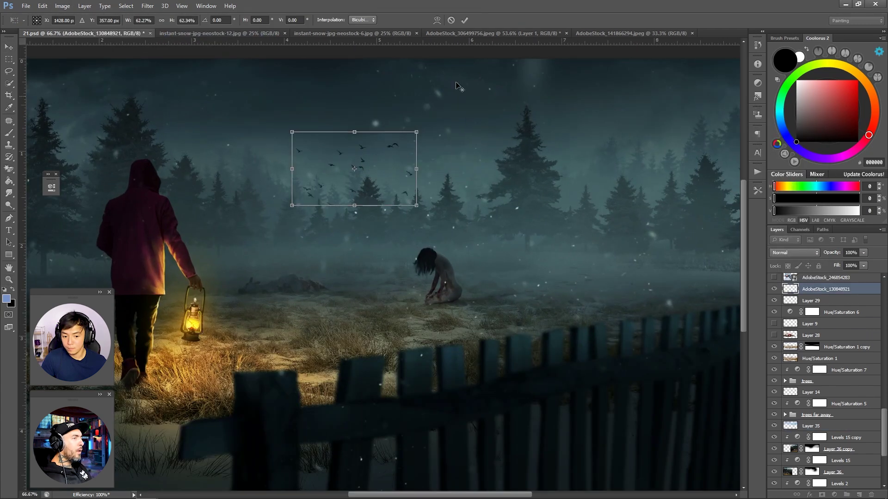
pyautogui.press('v')
pyautogui.moveTo(828, 392); pyautogui.dragTo(840, 437)
pyautogui.moveTo(353, 112); pyautogui.dragTo(405, 101)
pyautogui.press('w')
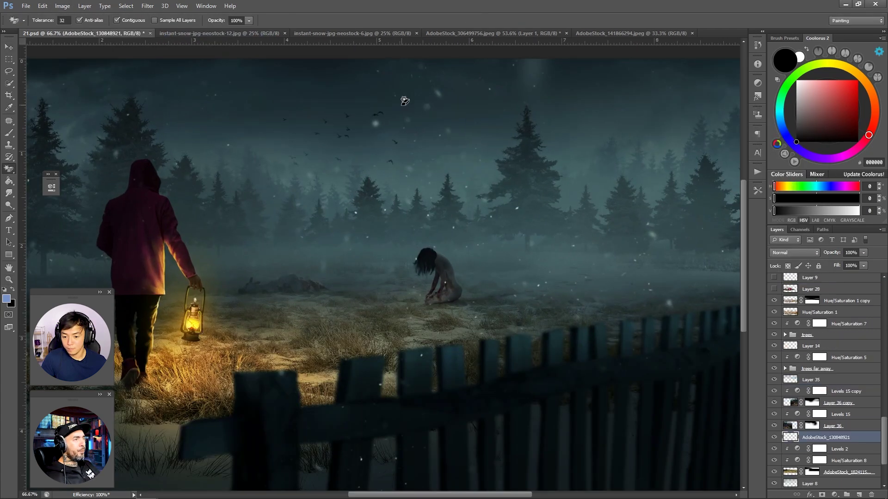
pyautogui.moveTo(473, 162); pyautogui.dragTo(460, 171)
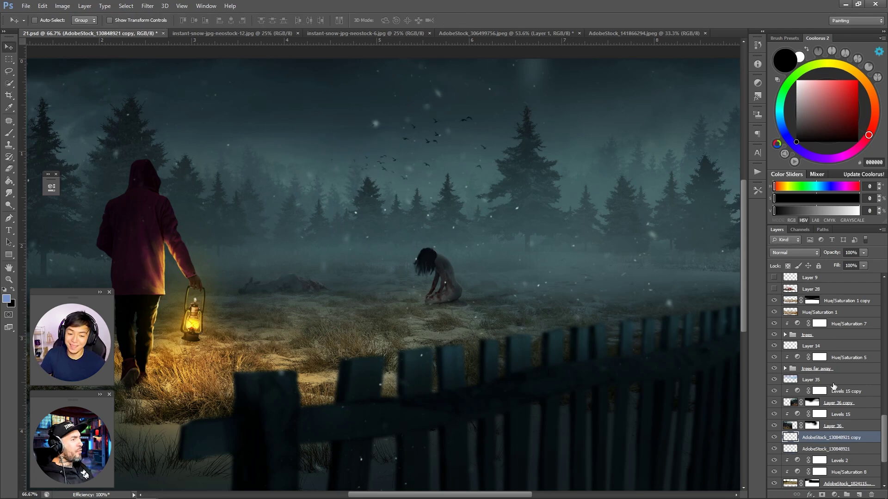
# - Lift the bird copy's blacks to 55 with Levels and save the composition
pyautogui.click(62, 5)
pyautogui.click(175, 37)
pyautogui.moveTo(653, 255); pyautogui.dragTo(678, 257)
pyautogui.press('Return')
pyautogui.hotkey('ctrl', '-')
pyautogui.hotkey('ctrl', '-')
pyautogui.press('z')
pyautogui.hotkey('ctrl', 's')
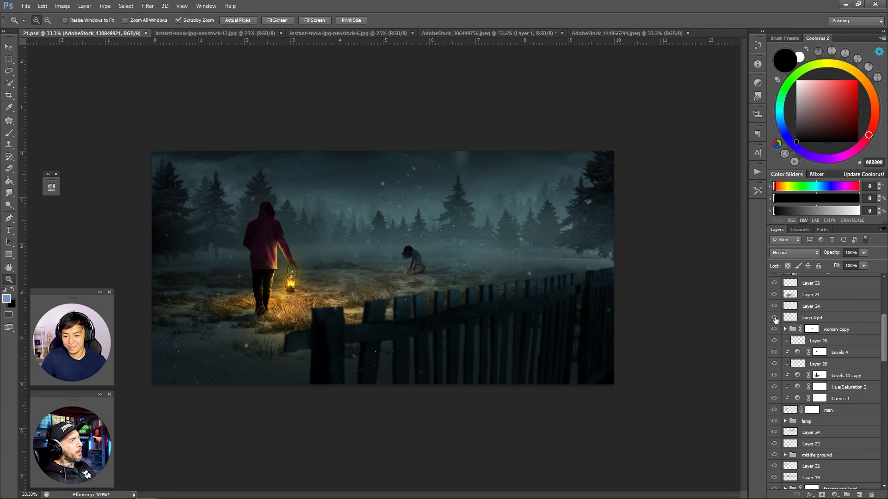
# - Move the add on fog layer up the stack and sample a dark teal brush colour
pyautogui.keyDown('ctrl'); pyautogui.click(296, 261); pyautogui.keyUp('ctrl')
pyautogui.keyDown('alt'); pyautogui.click(387, 232); pyautogui.keyUp('alt')
pyautogui.keyDown('alt'); pyautogui.click(387, 232); pyautogui.keyUp('alt')
pyautogui.keyDown('ctrl'); pyautogui.click(432, 251); pyautogui.keyUp('ctrl')
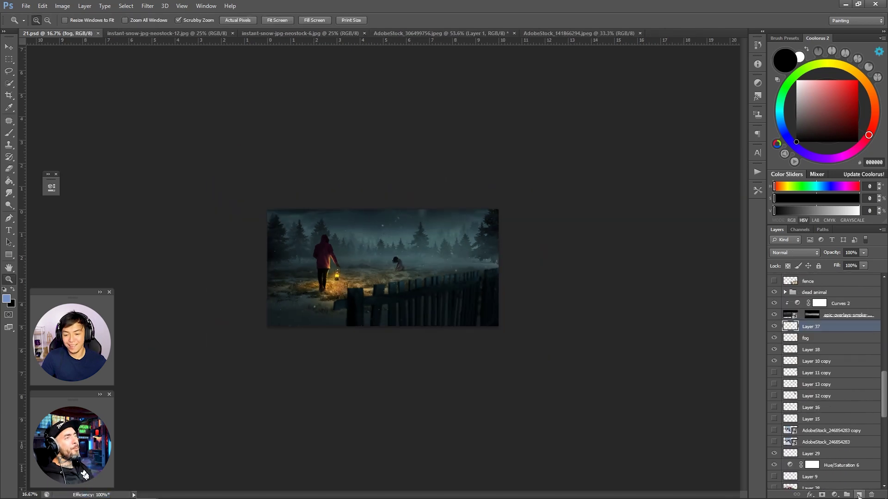
pyautogui.press('b')
pyautogui.hotkey('ctrl', ']')
pyautogui.hotkey('ctrl', ']')
pyautogui.hotkey('ctrl', ']')
pyautogui.hotkey('ctrl', ']')
pyautogui.hotkey('ctrl', ']')
pyautogui.hotkey('ctrl', ']')
pyautogui.hotkey('ctrl', ']')
pyautogui.hotkey('ctrl', ']')
pyautogui.hotkey('ctrl', ']')
pyautogui.hotkey('ctrl', ']')
pyautogui.hotkey('ctrl', ']')
pyautogui.hotkey('ctrl', ']')
pyautogui.hotkey('ctrl', ']')
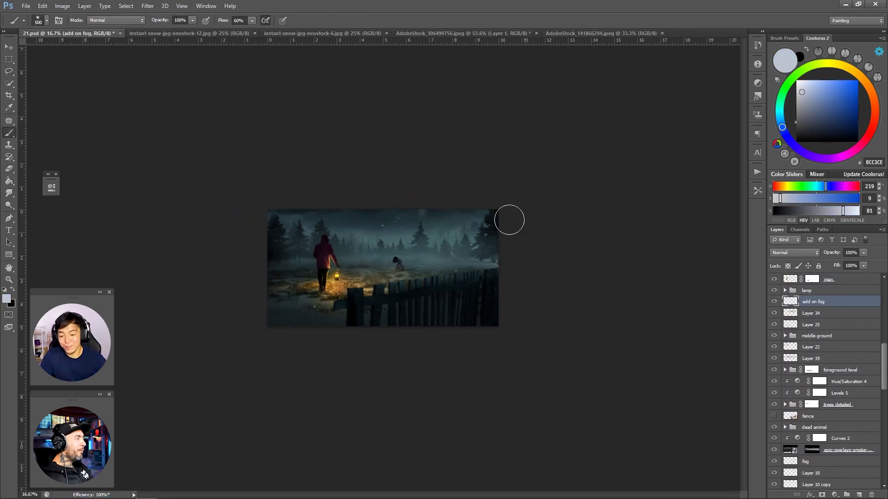
pyautogui.keyDown('alt'); pyautogui.click(491, 225); pyautogui.keyUp('alt')
pyautogui.press(']')
pyautogui.press(']')
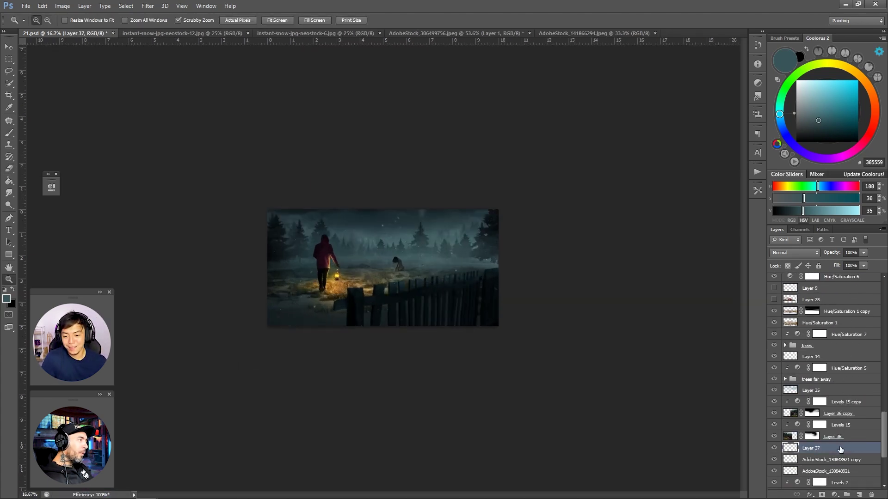
# - Paint a faint pale-blue glow over the foggy sky, nudge it, and merge it into Layer 14
pyautogui.hotkey('ctrl', '+')
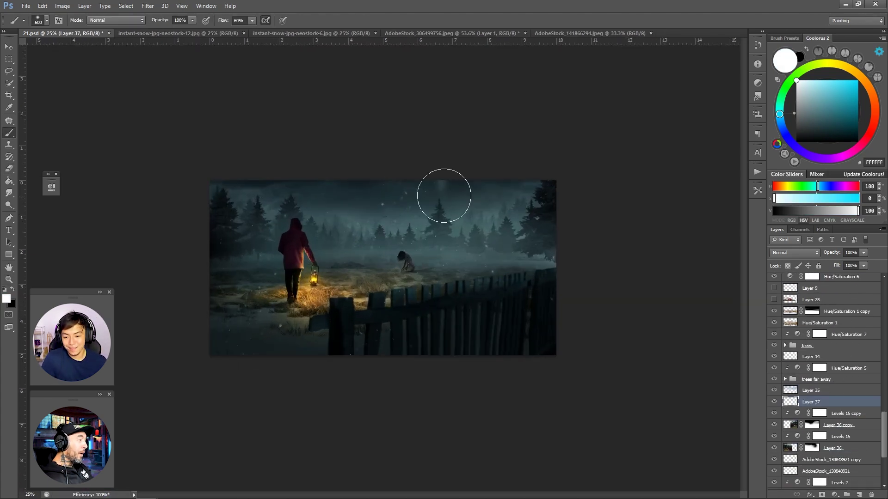
pyautogui.hotkey('ctrl', '+')
pyautogui.hotkey('ctrl', '+')
pyautogui.hotkey('ctrl', '+')
pyautogui.press('[')
pyautogui.press('[')
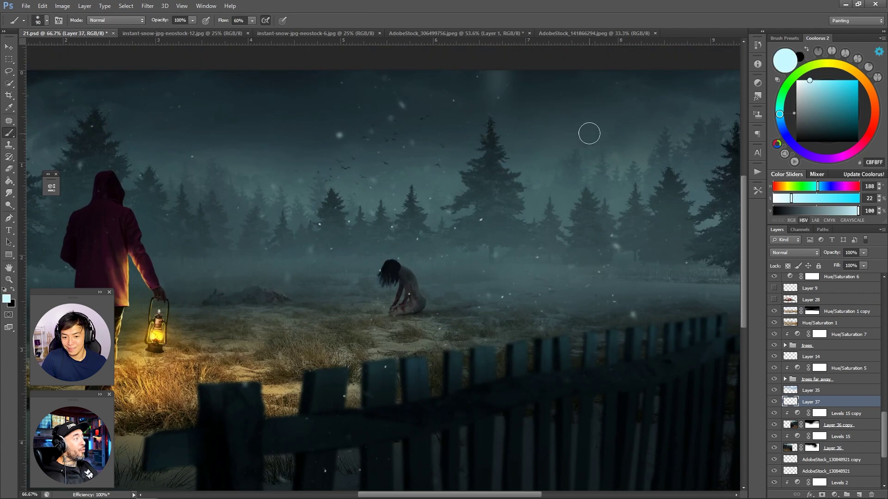
pyautogui.hotkey('ctrl', '-')
pyautogui.hotkey('ctrl', '-')
pyautogui.press('v')
pyautogui.moveTo(549, 191); pyautogui.dragTo(570, 199)
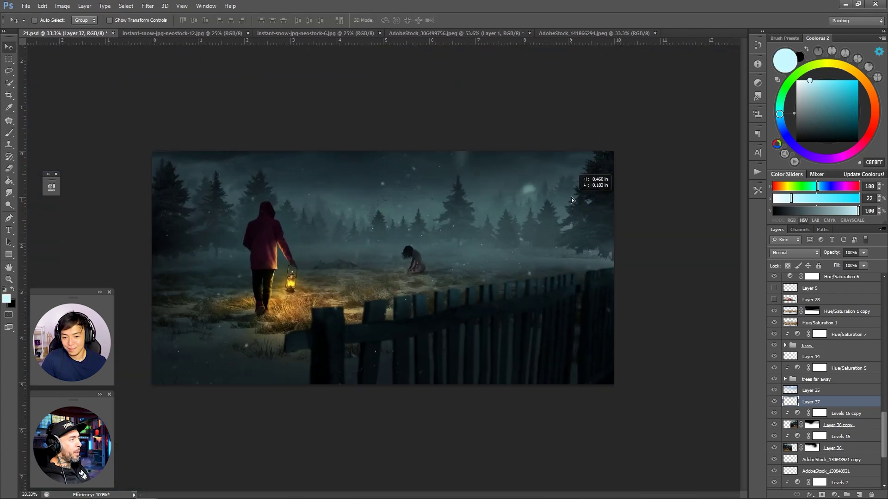
pyautogui.keyDown('ctrl'); pyautogui.click(810, 356); pyautogui.keyUp('ctrl')
pyautogui.hotkey('ctrl', 'e')
pyautogui.press('z')
pyautogui.hotkey('ctrl', '-')
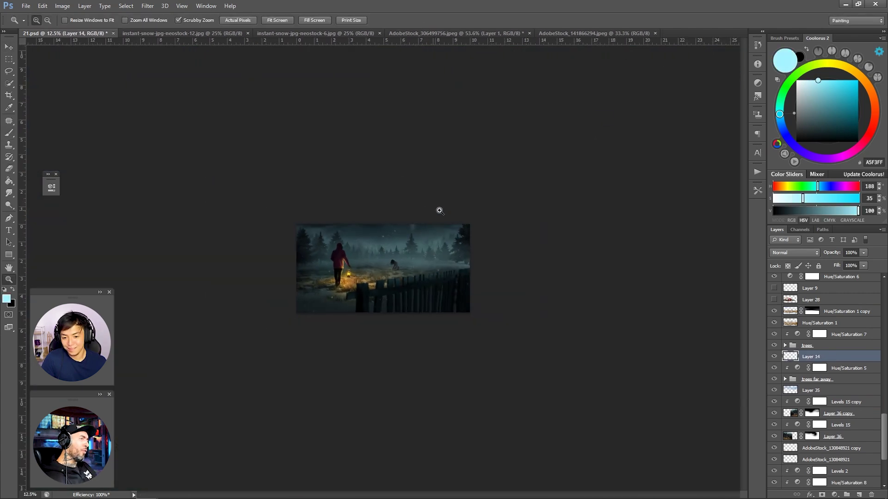